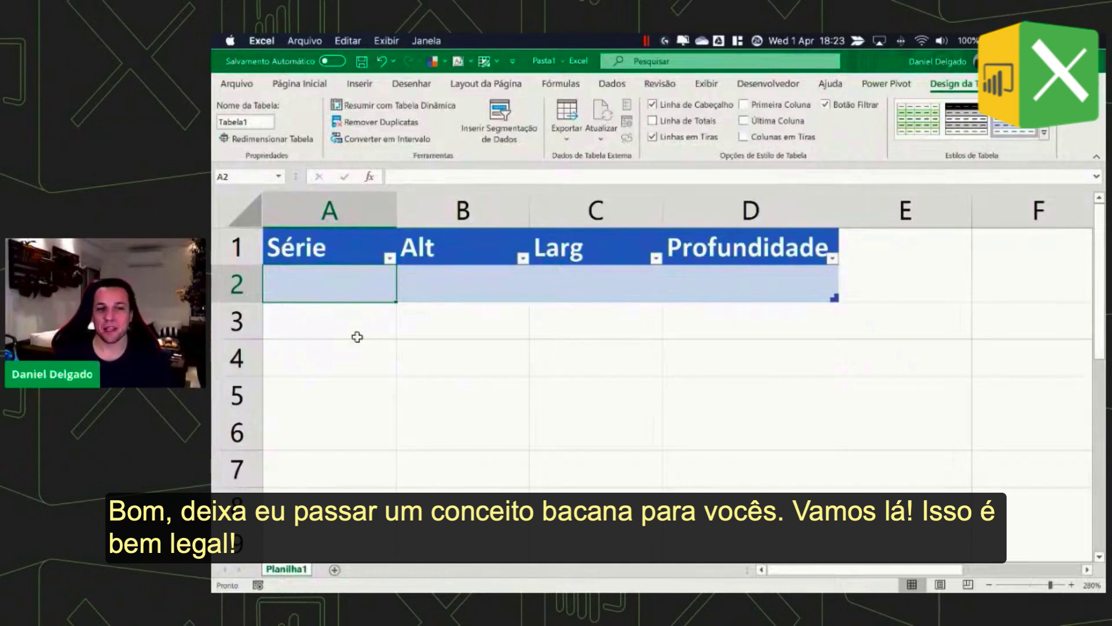
- Review the Série, Alt, Larg and Profundidade headers, then select the first empty Série cell
click(349, 254)
click(488, 245)
click(574, 253)
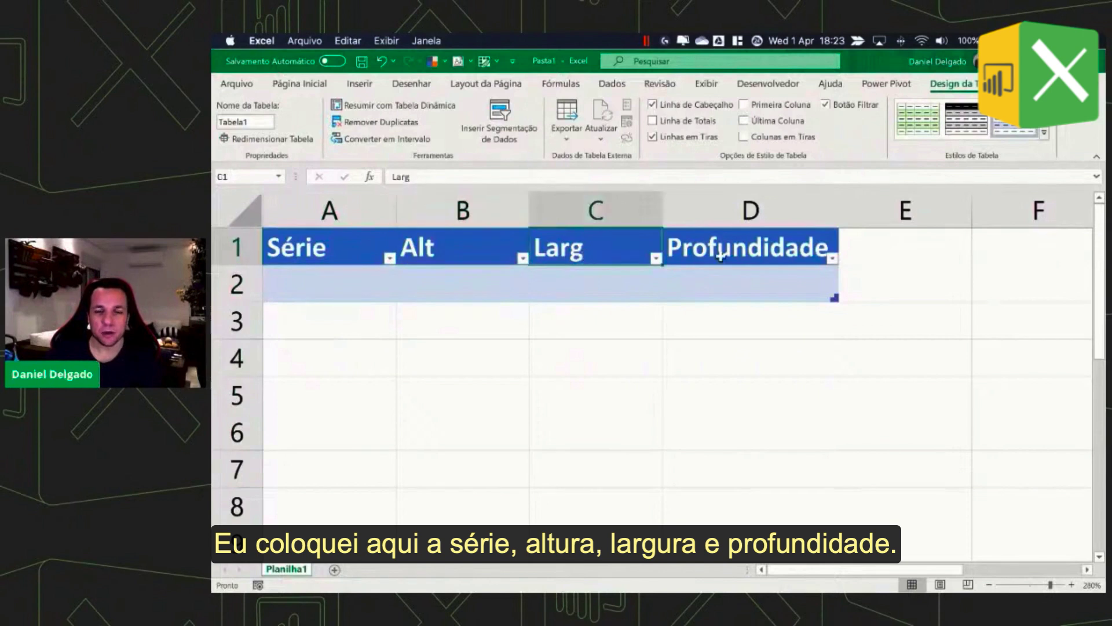
click(746, 253)
click(341, 291)
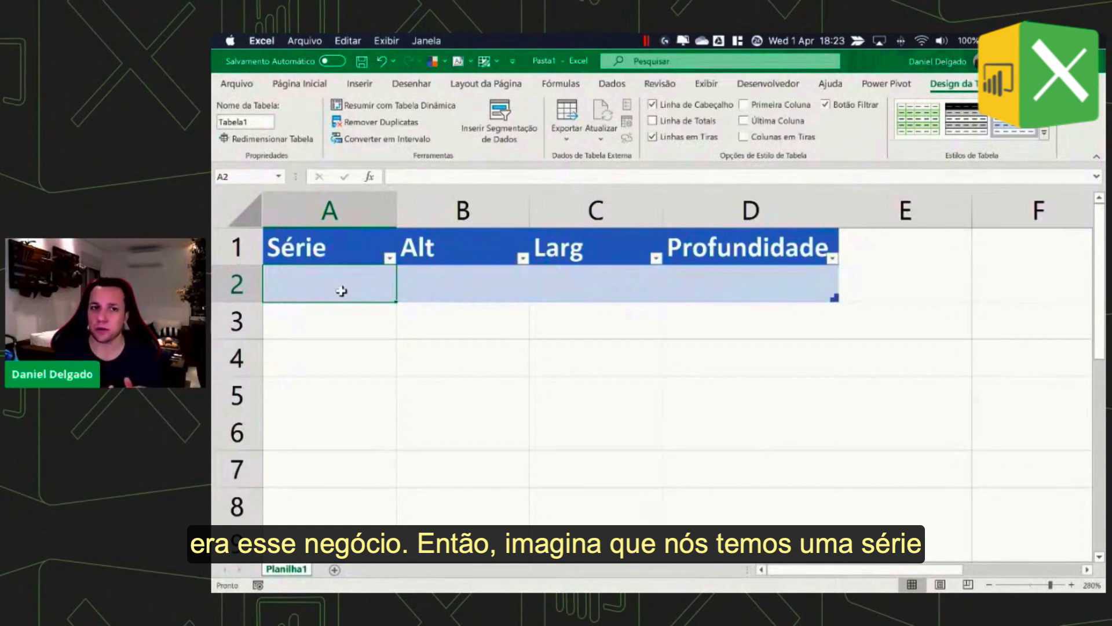
- Enter a in rows 2–4 of the Série column
text(a)
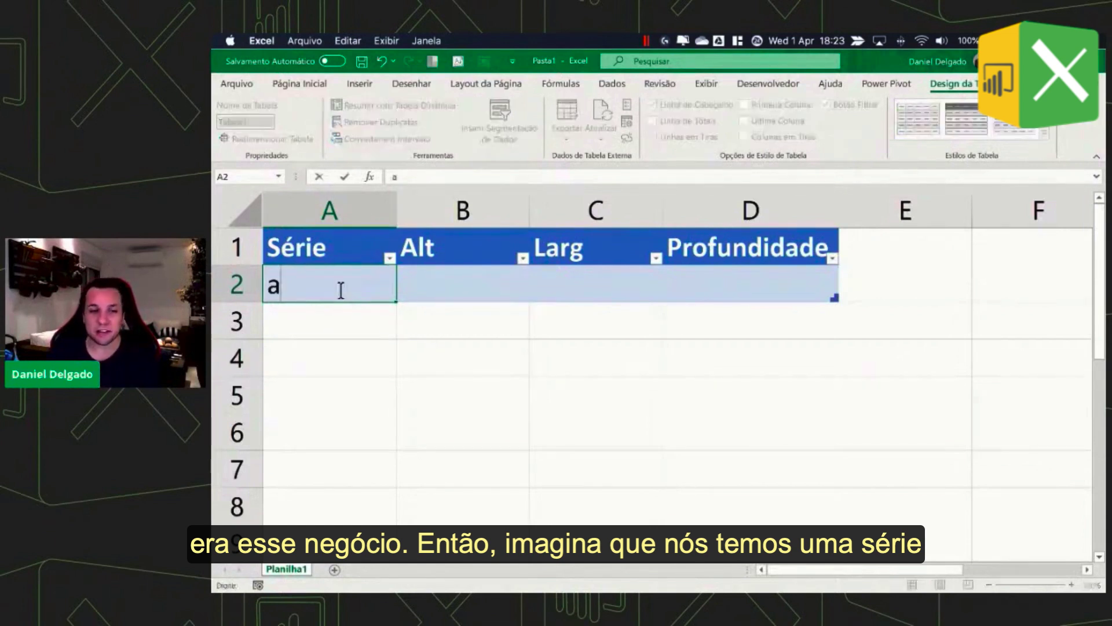
key(Return)
text(a)
key(Return)
text(a)
key(Return)
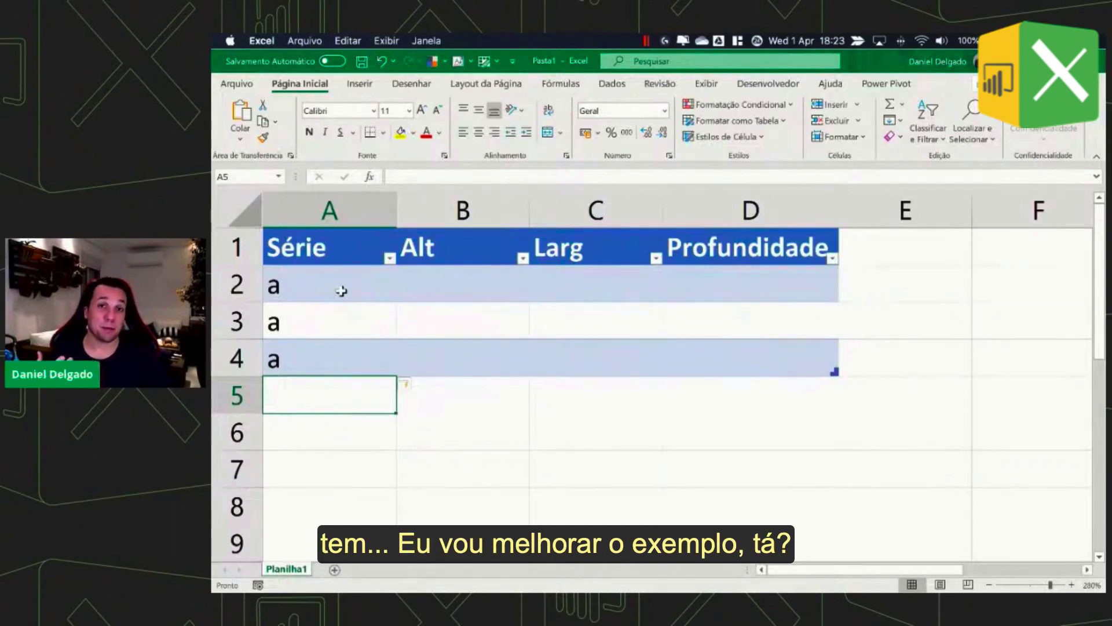
- Insert a new column at B, rename Série to Embarque and name column B Produto
right_click(441, 208)
click(486, 320)
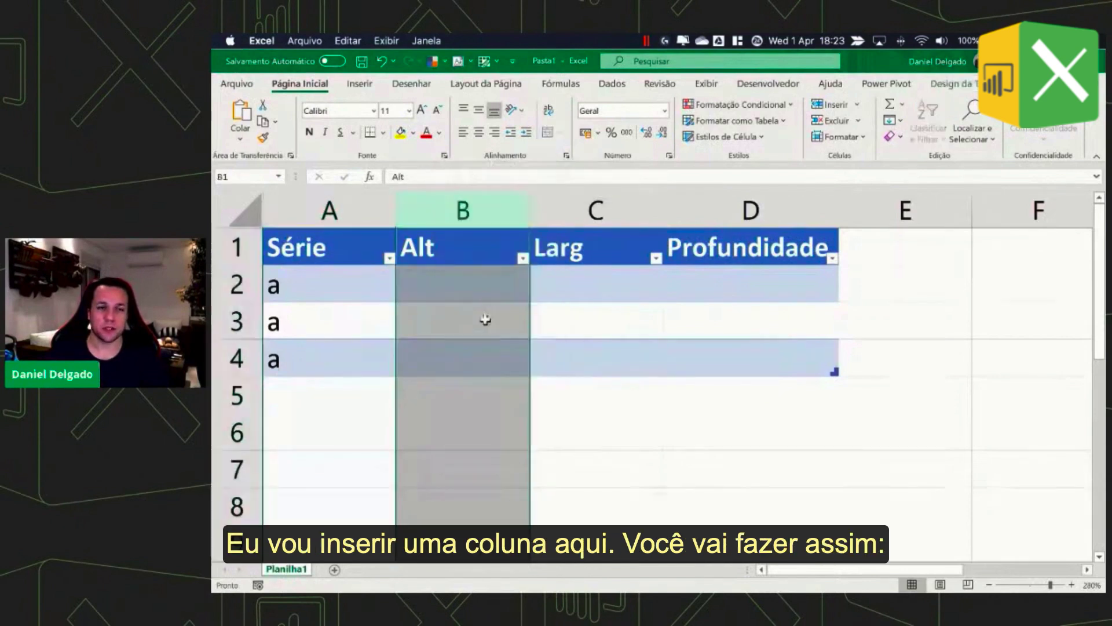
click(324, 254)
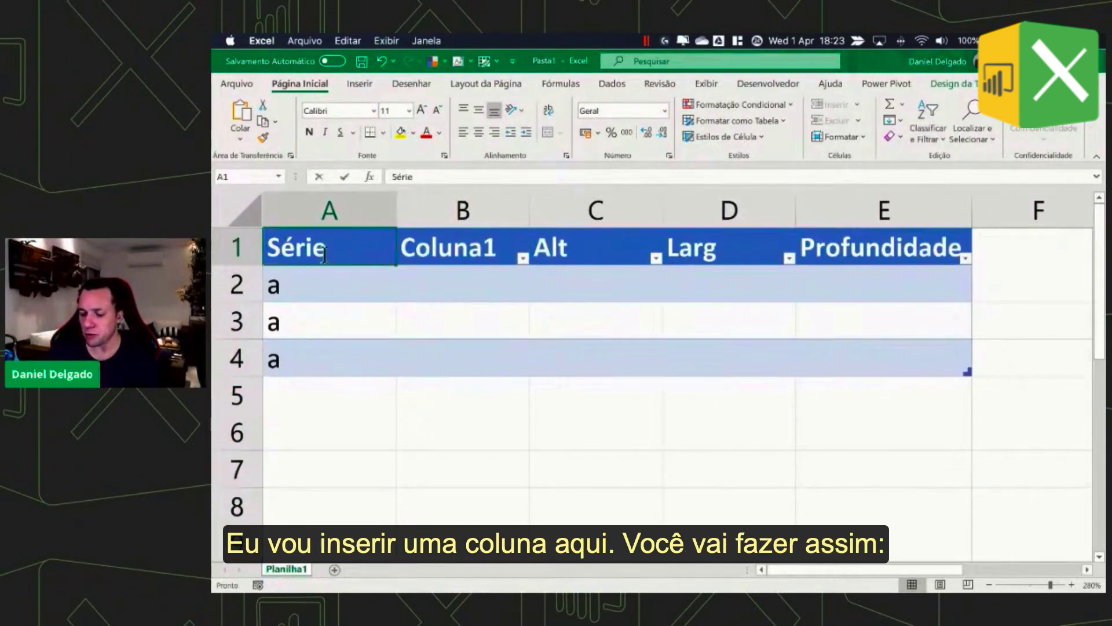
text(Embarte)
key(BackSpace)
key(BackSpace)
text(que)
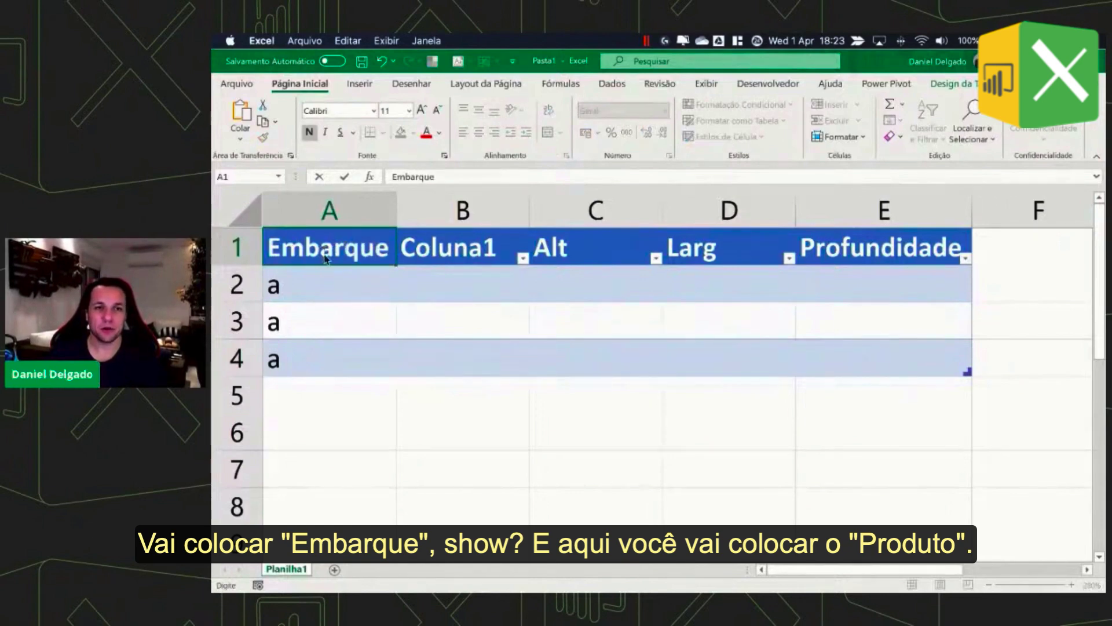
key(Tab)
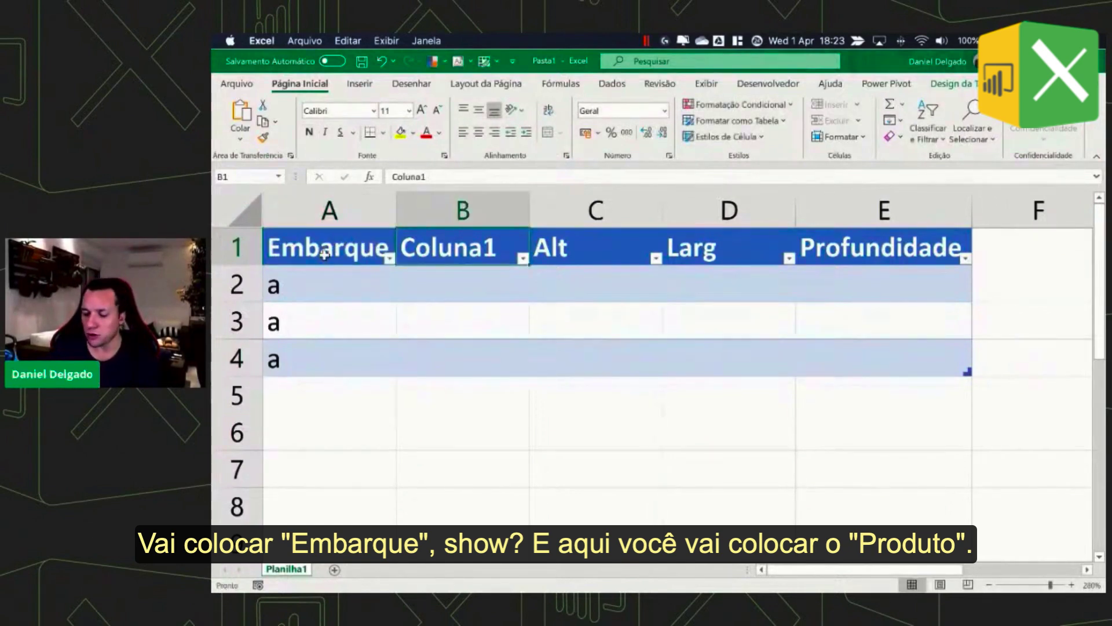
text(Produto)
key(Return)
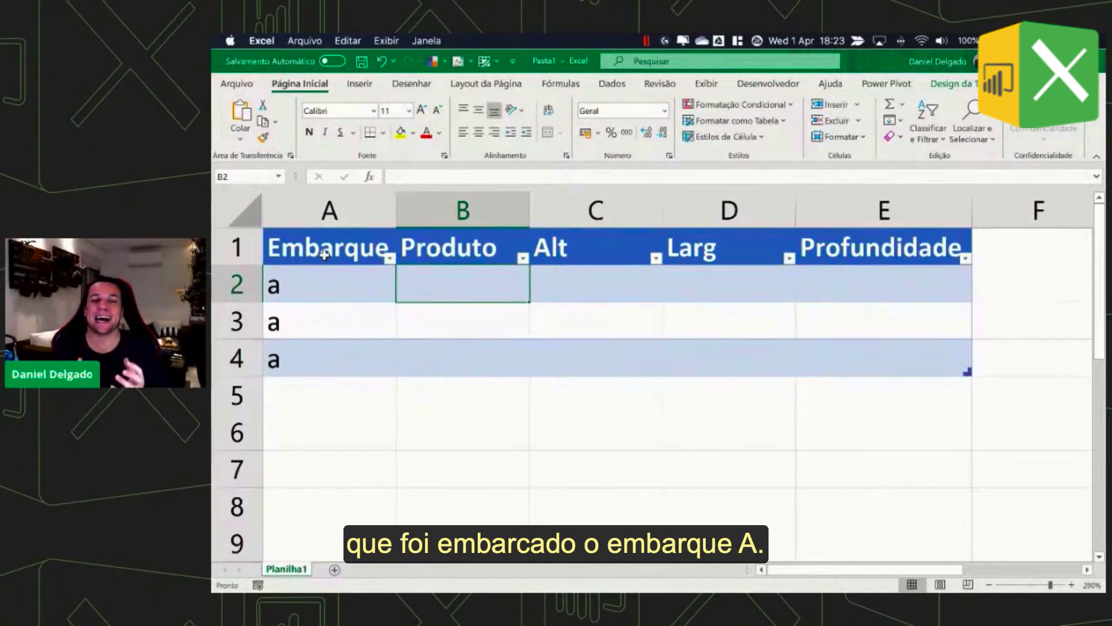
- Enter products a, b and c in Produto cells B2:B4
key(Left)
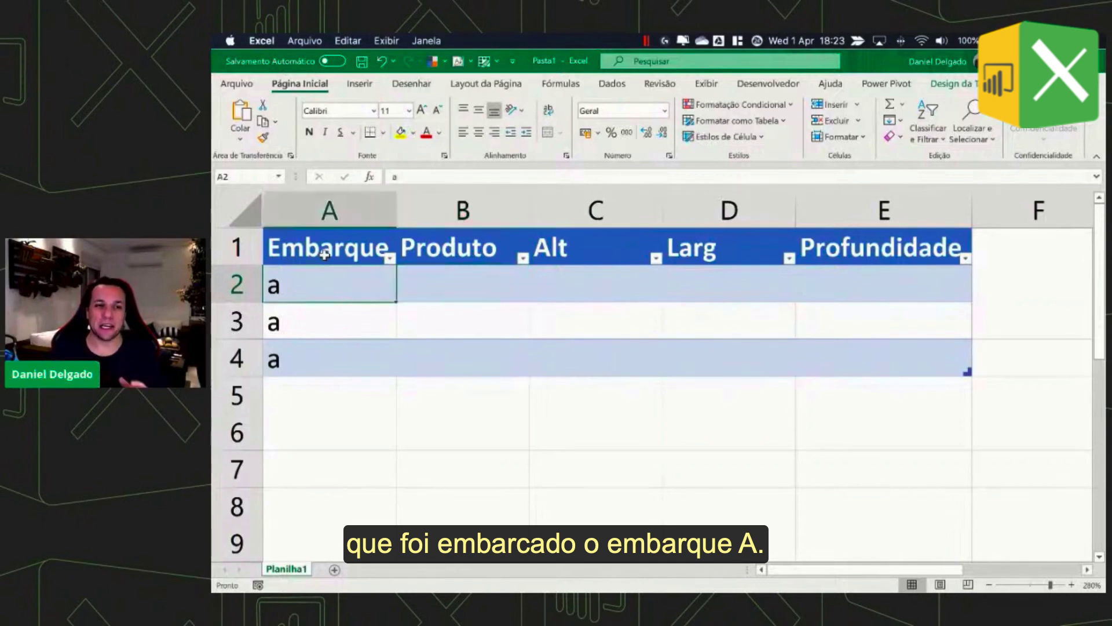
key(Right)
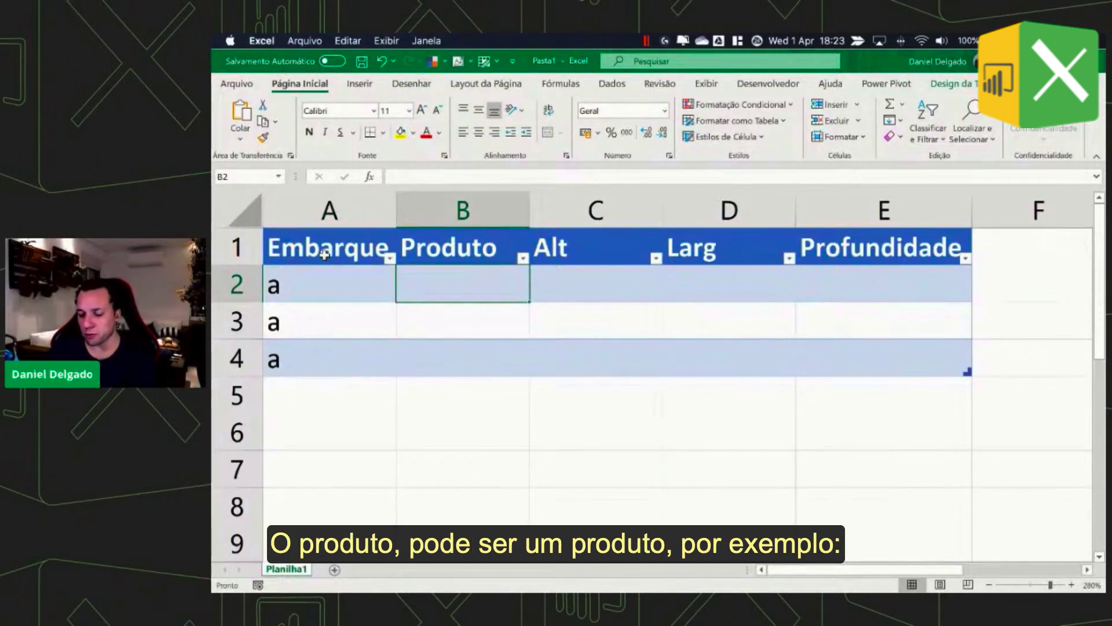
text(a)
key(Return)
text(b)
key(Return)
text(c)
key(Up)
key(Up)
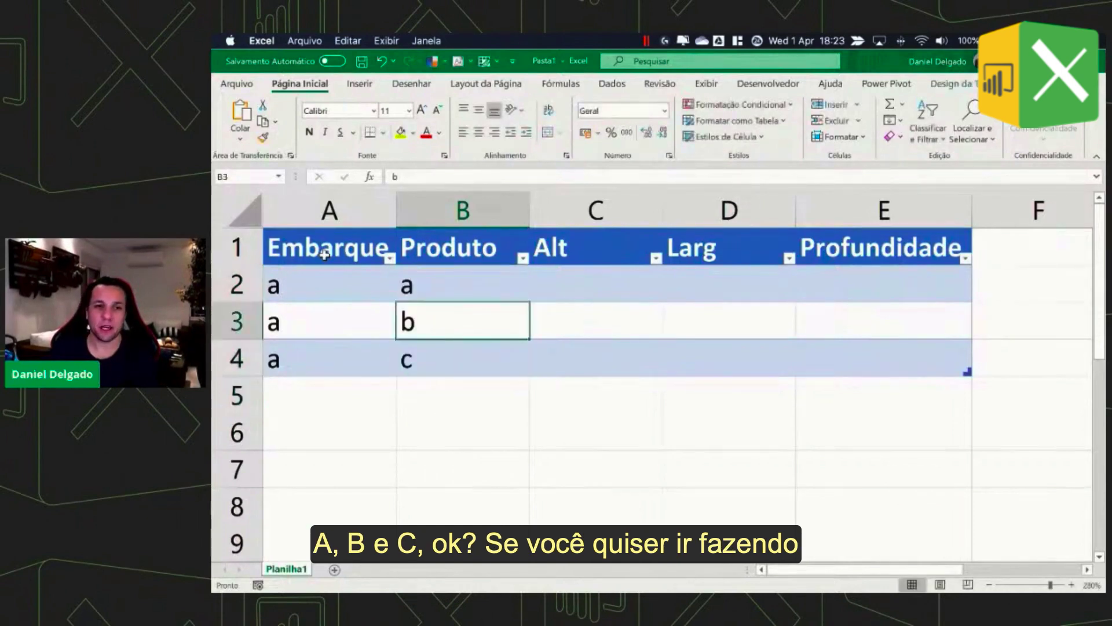
key(Up)
key(Down)
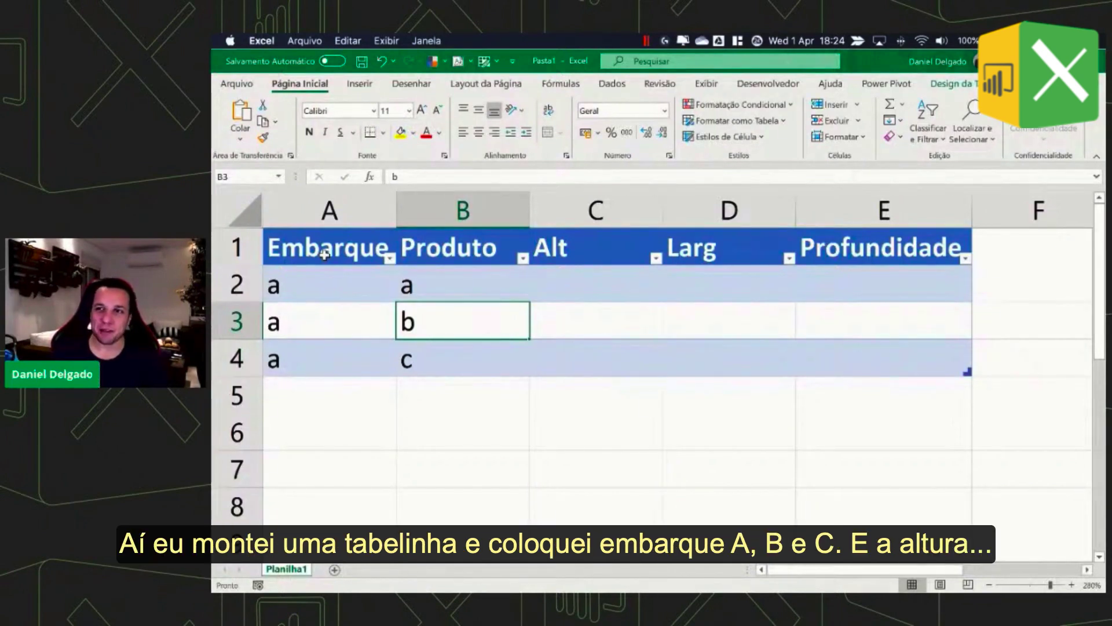
key(Up)
key(Right)
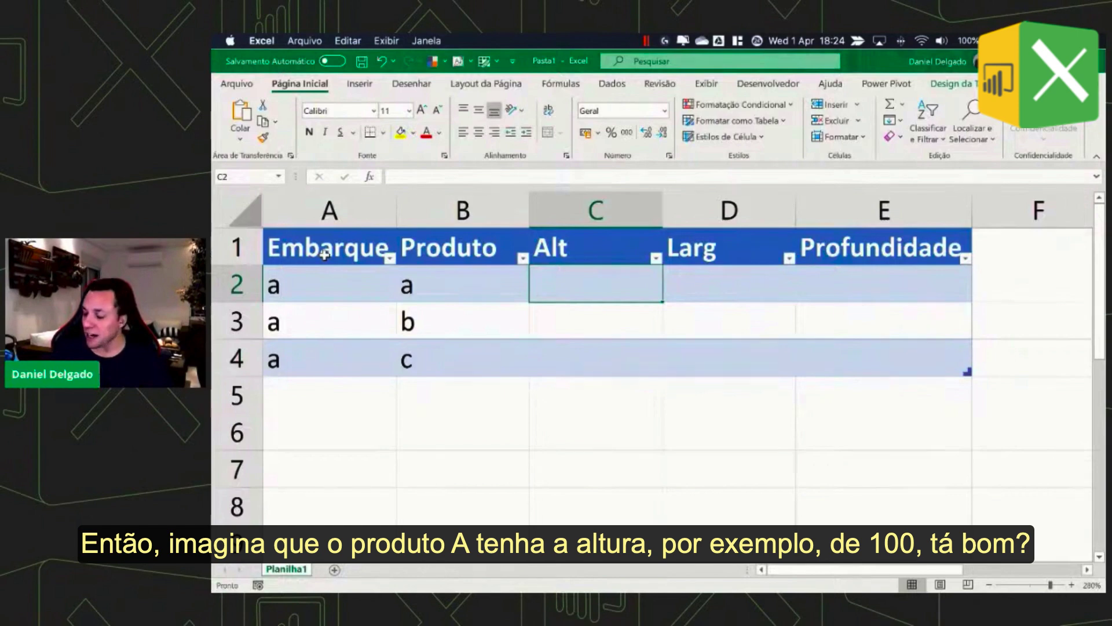
- Enter Alt values 100, 20 and 30 in C2:C4
text(100)
key(Return)
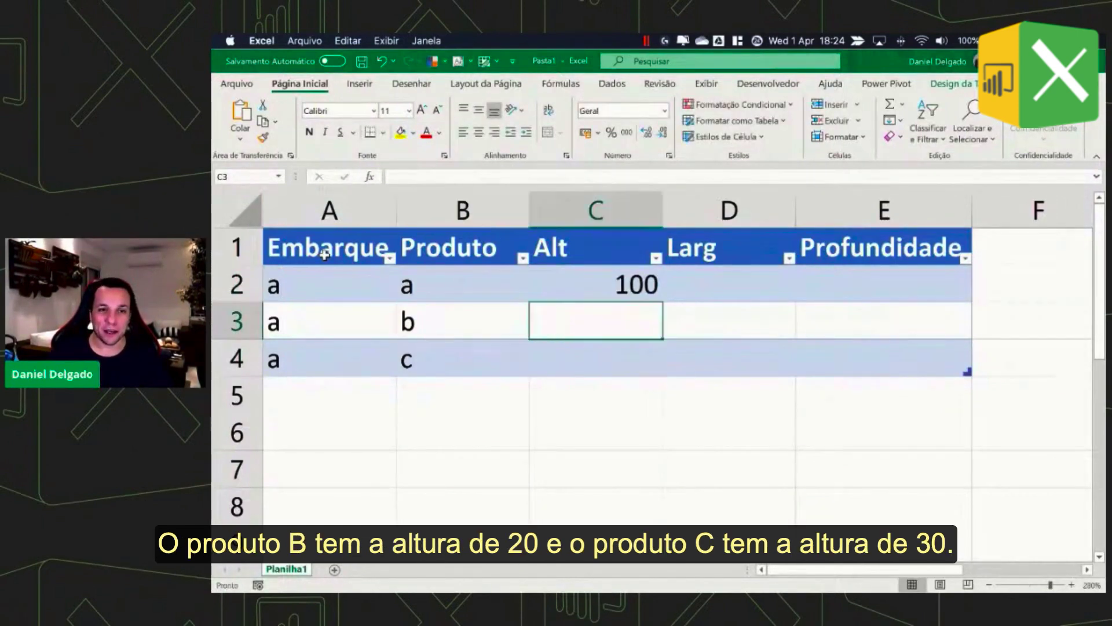
text(20)
key(Return)
text(3)
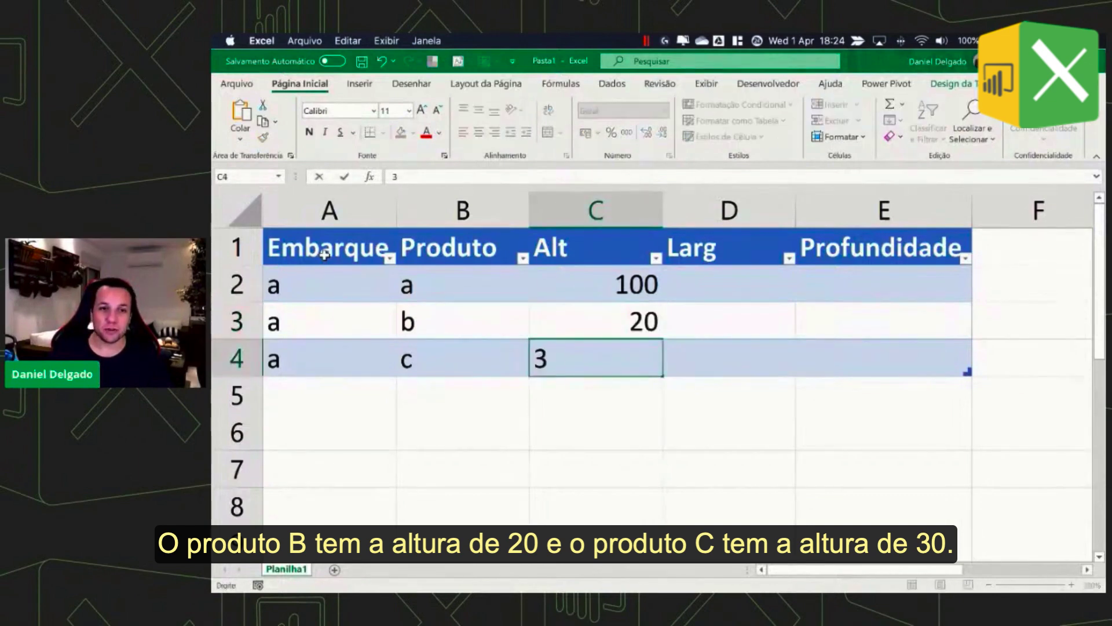
text(0)
key(Return)
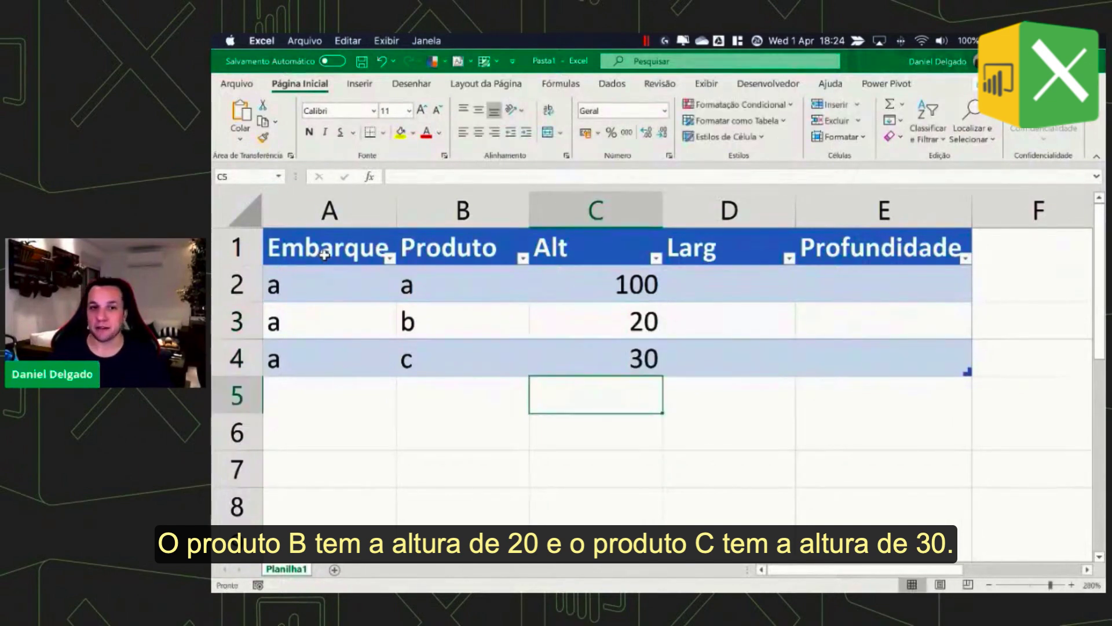
- Enter Larg values 20, 150 and 30 in D2:D4
key(Up)
key(Up)
key(Up)
key(Right)
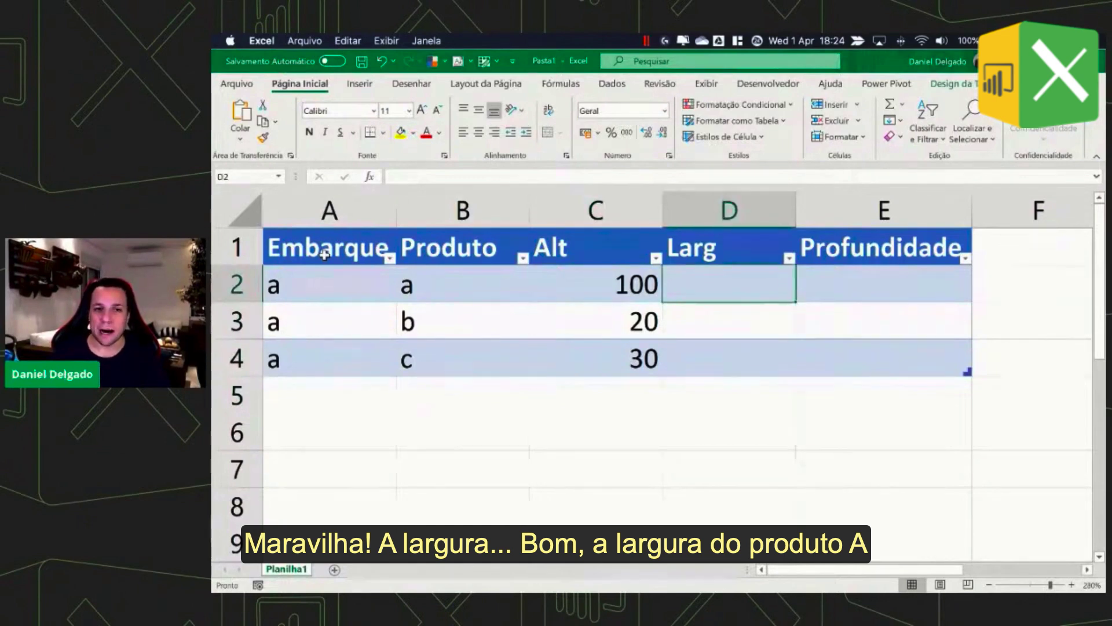
text(20)
key(Return)
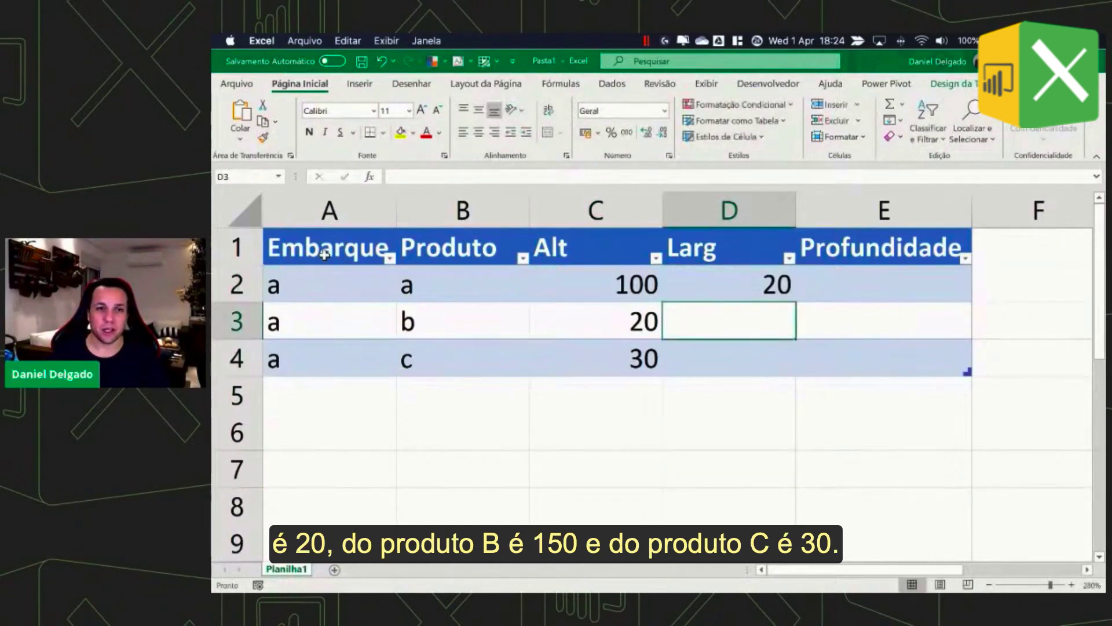
text(15)
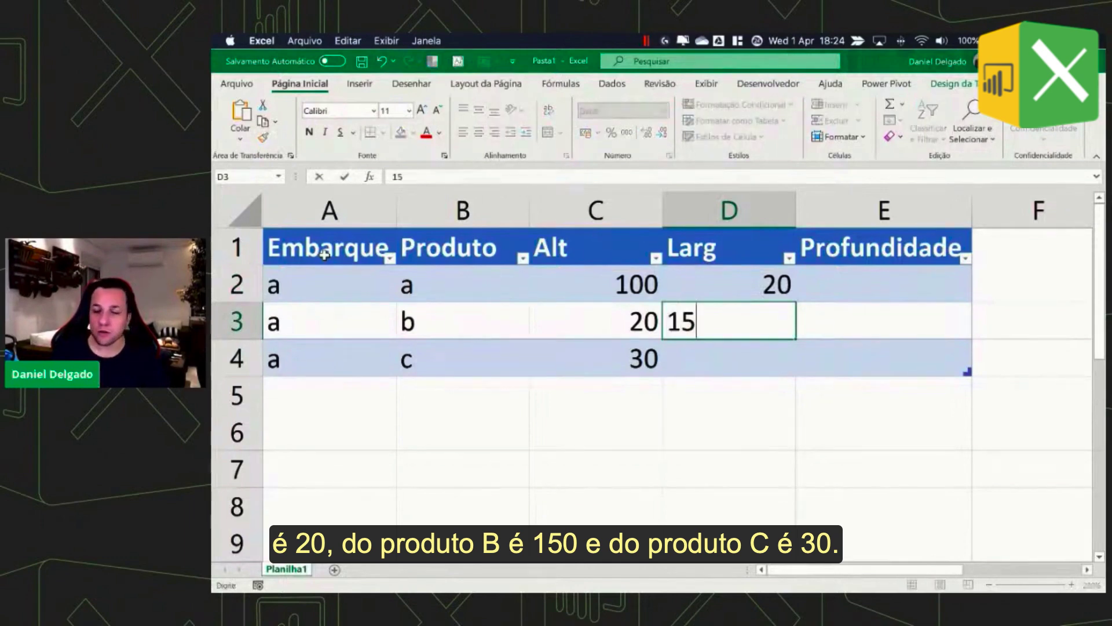
text(0)
key(Return)
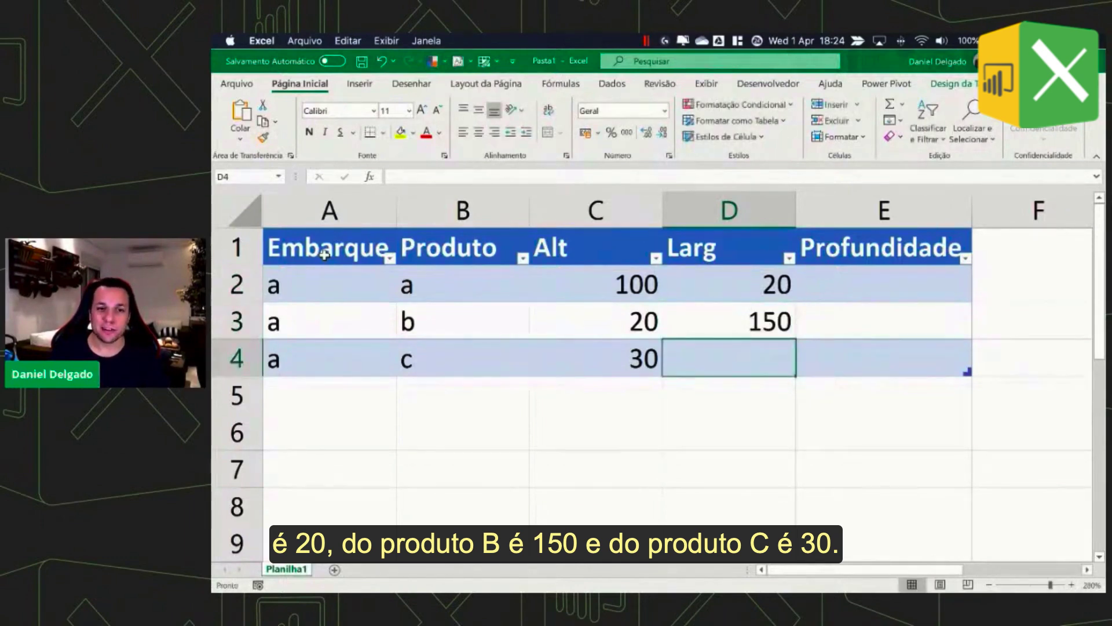
text(30)
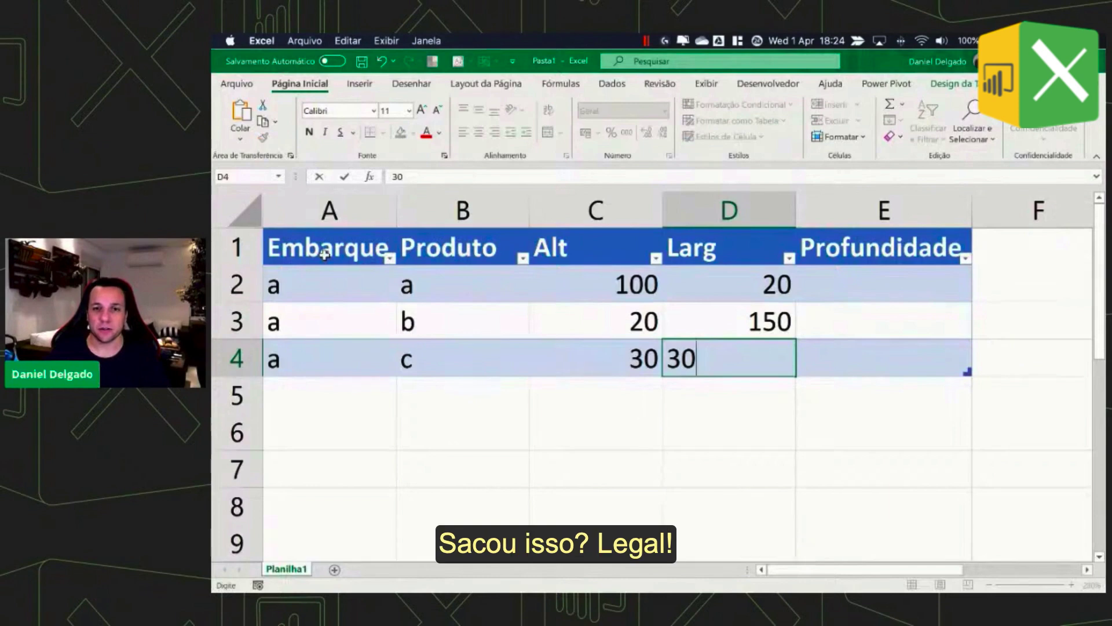
key(Up)
key(Up)
- Enter Profundidade values 10, 20 and 100 in E2:E4
key(Right)
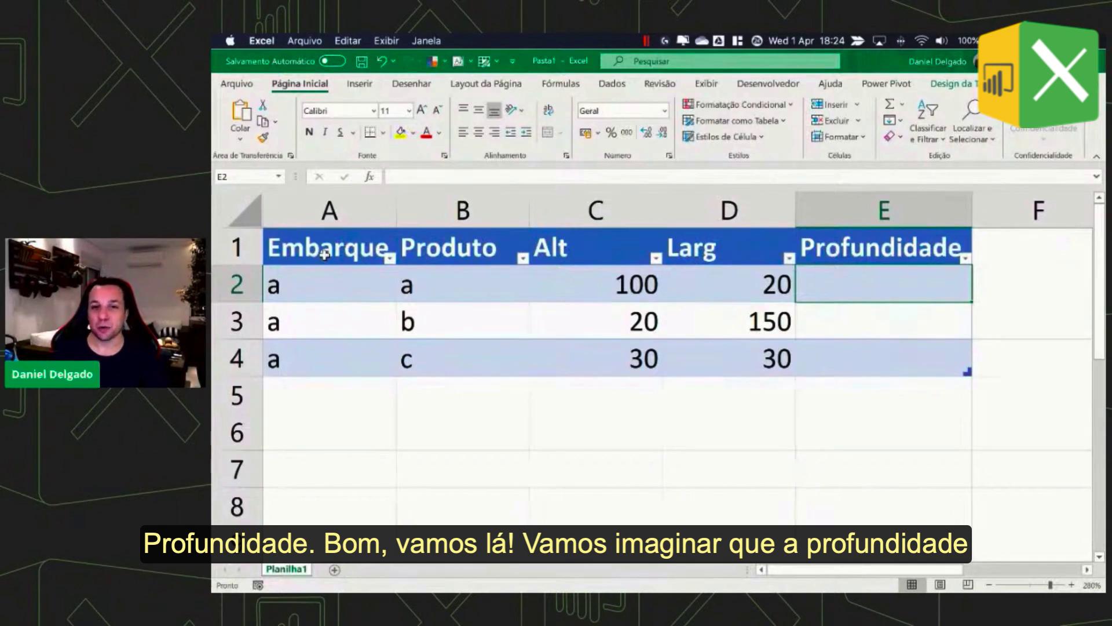
text(10)
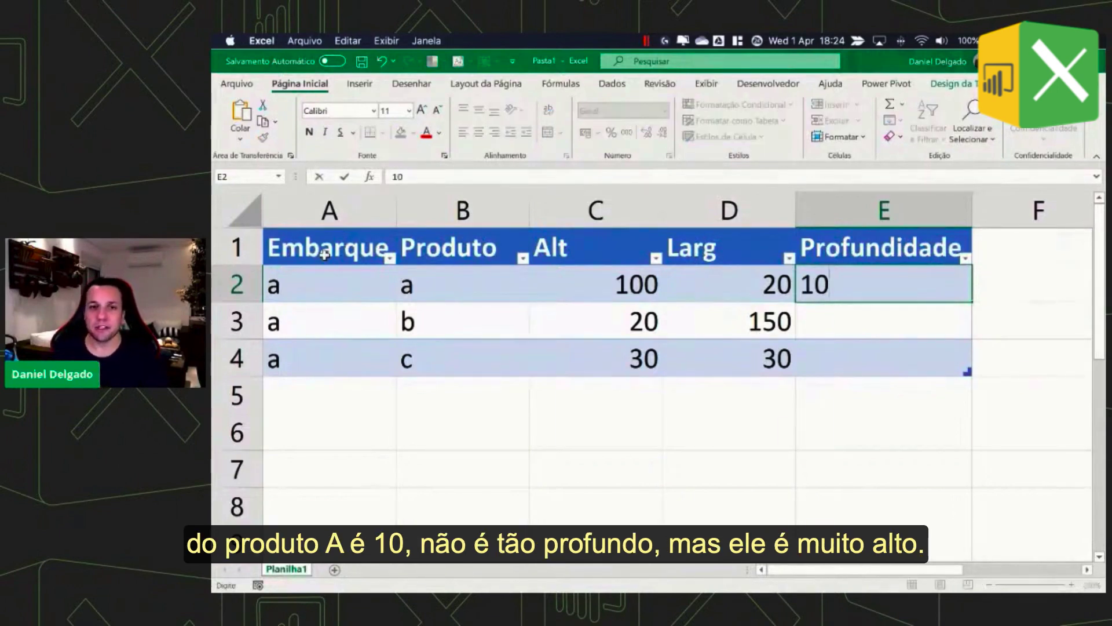
key(Return)
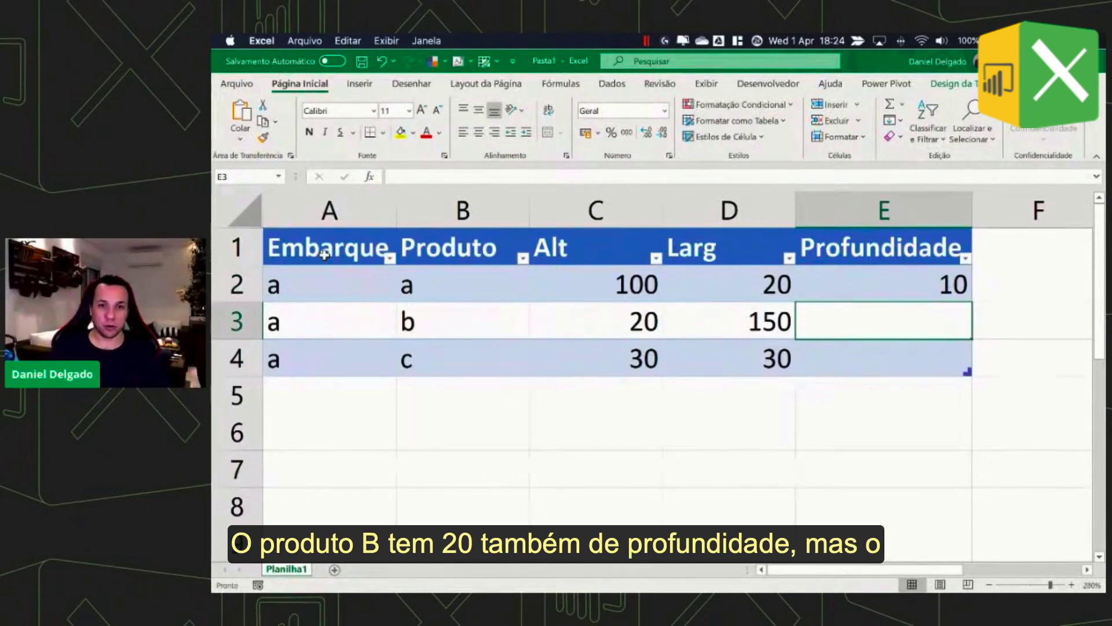
text(20)
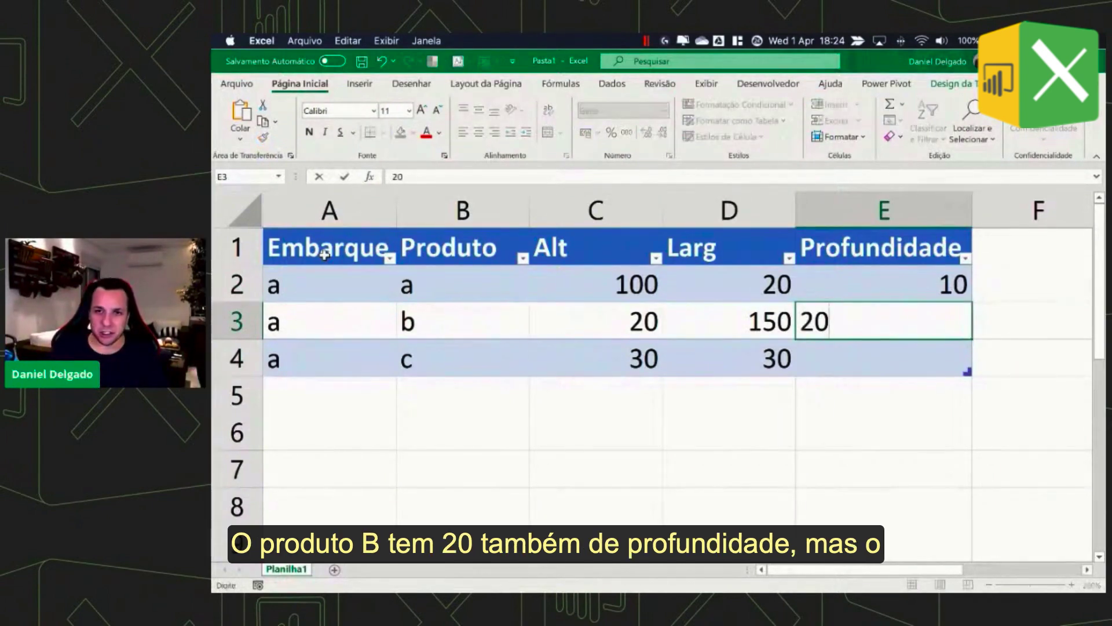
key(Return)
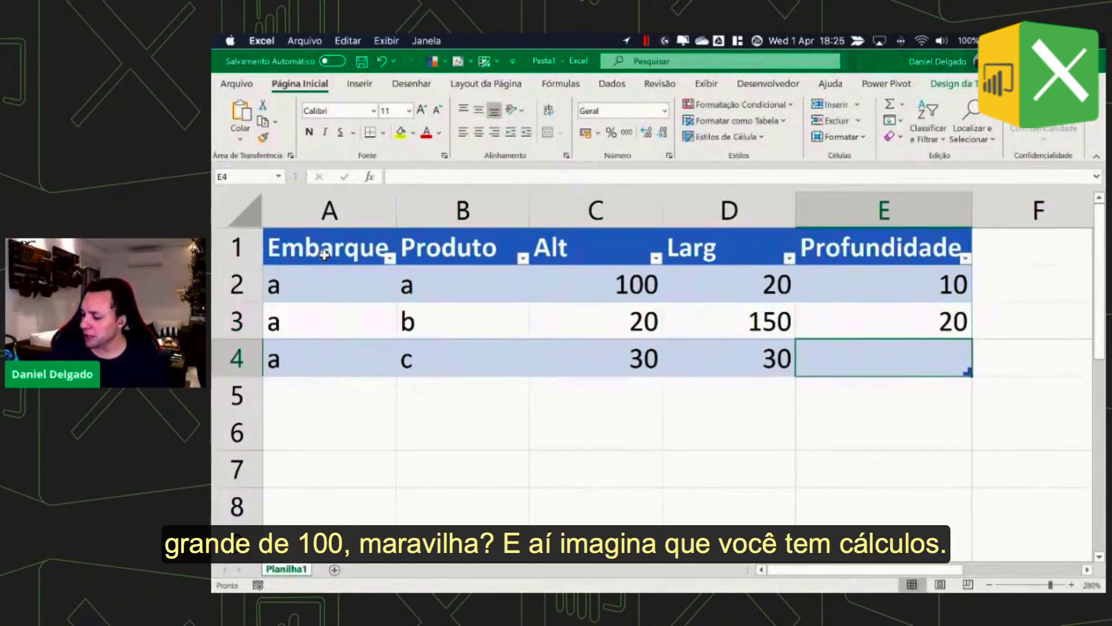
text(100)
key(Return)
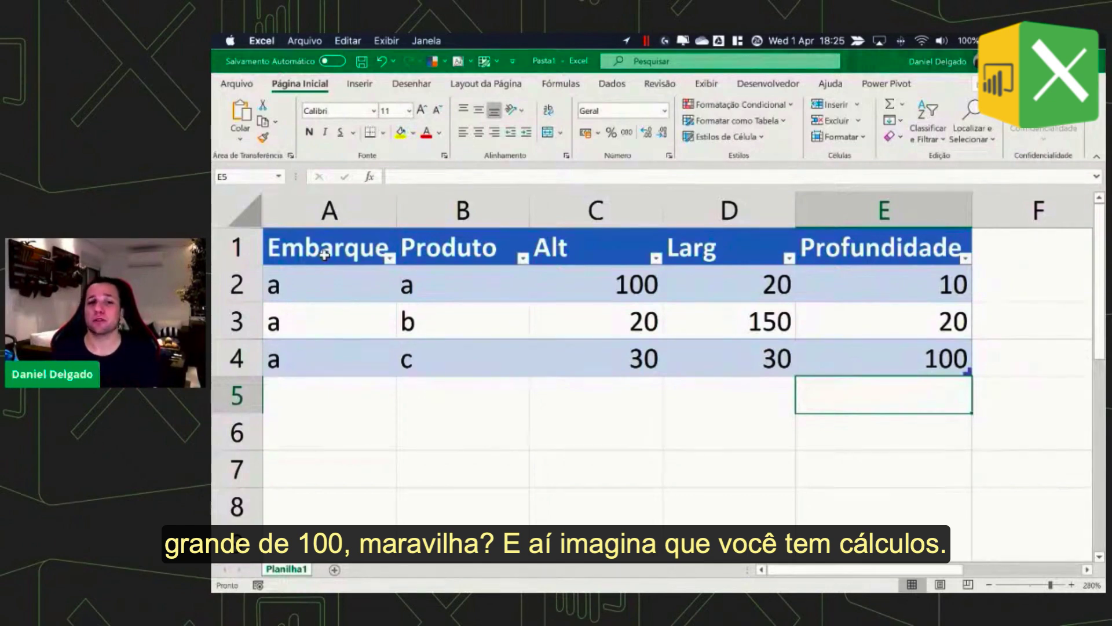
key(Up)
key(Left)
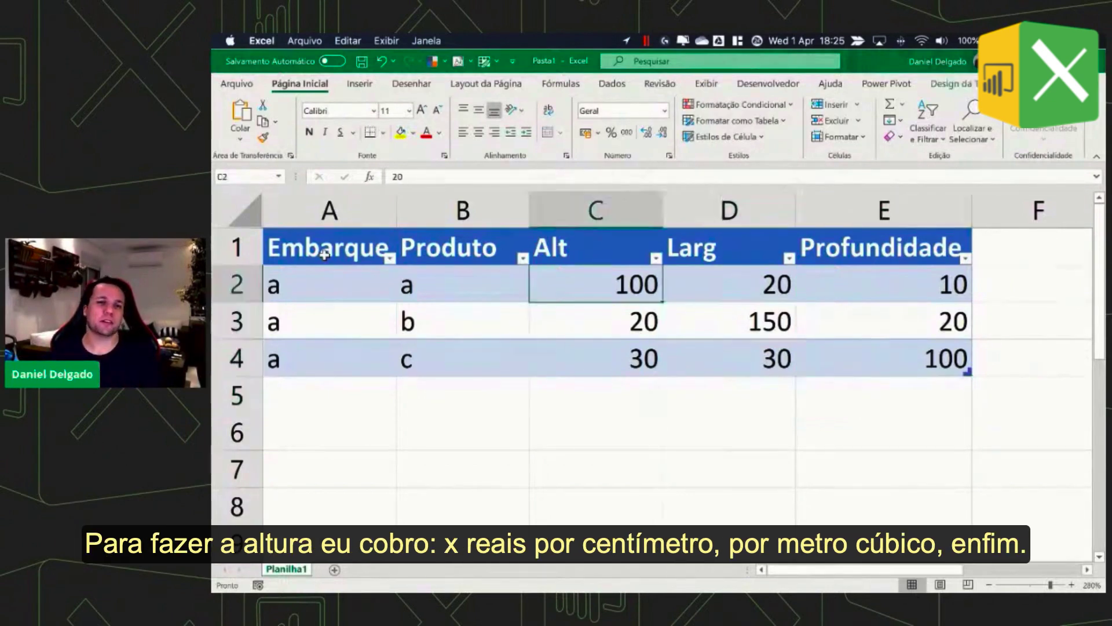
key(Up)
key(Up)
key(Left)
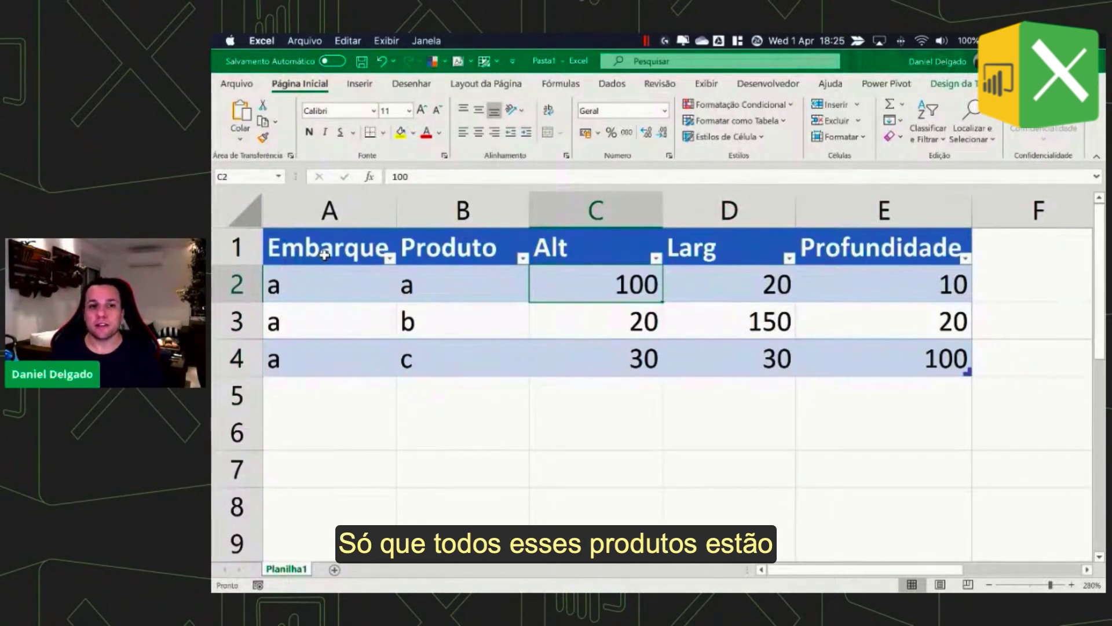
key(Left)
key(ctrl+shift+Down)
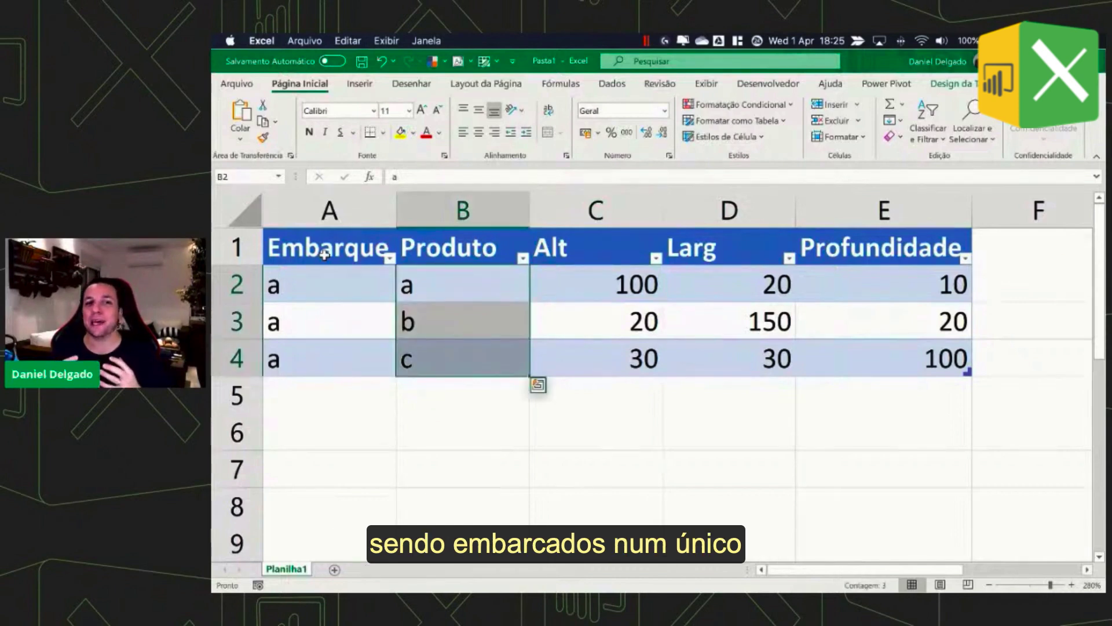
key(Left)
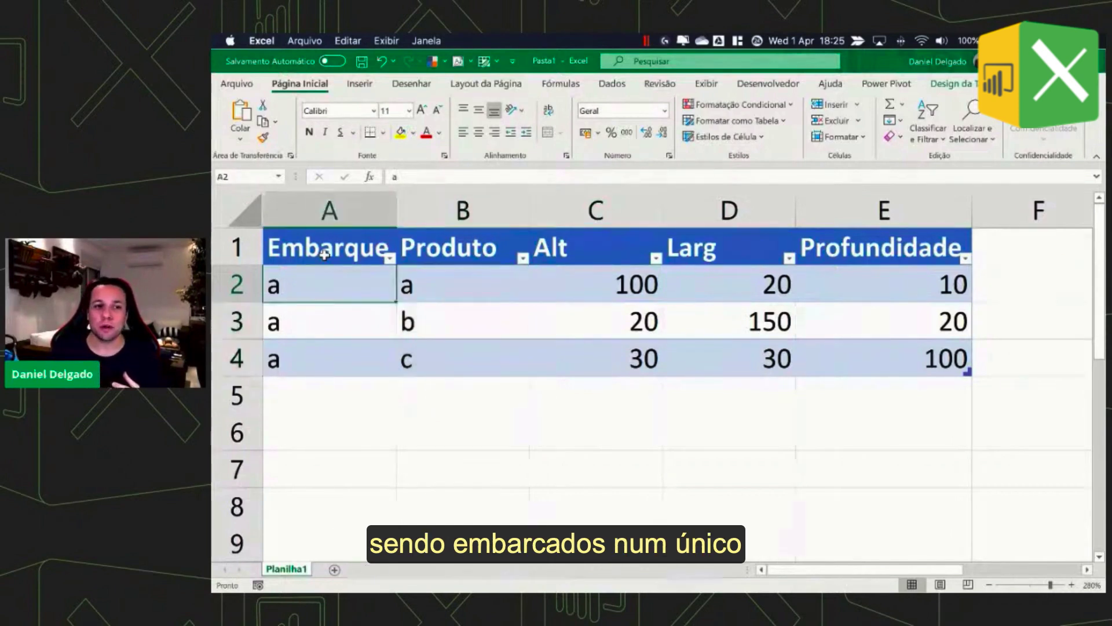
key(ctrl+shift+Down)
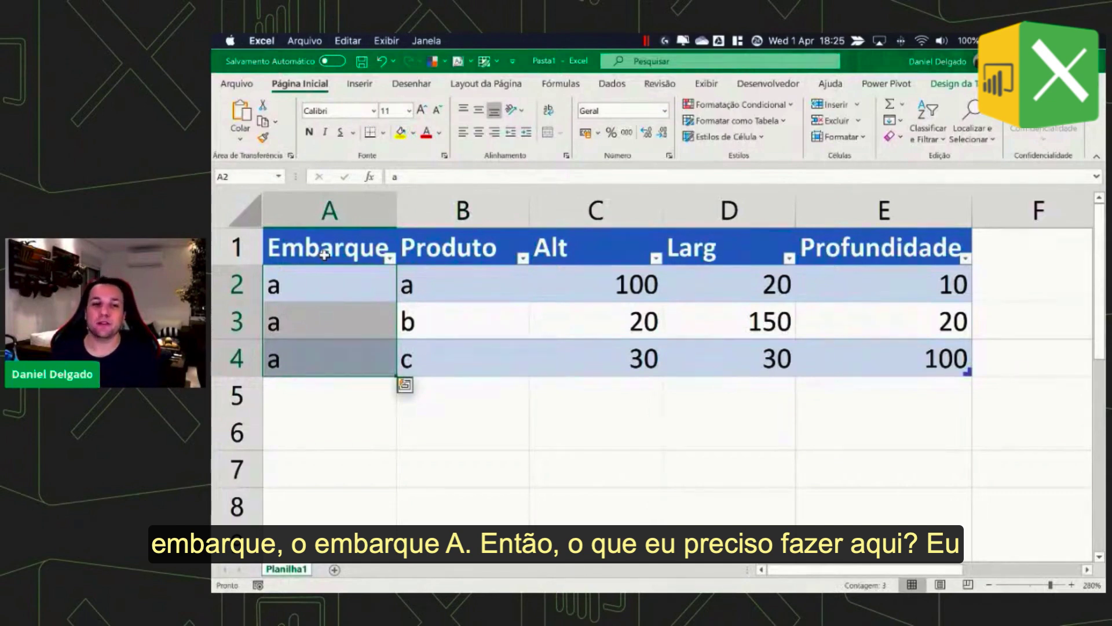
key(Right)
key(Right)
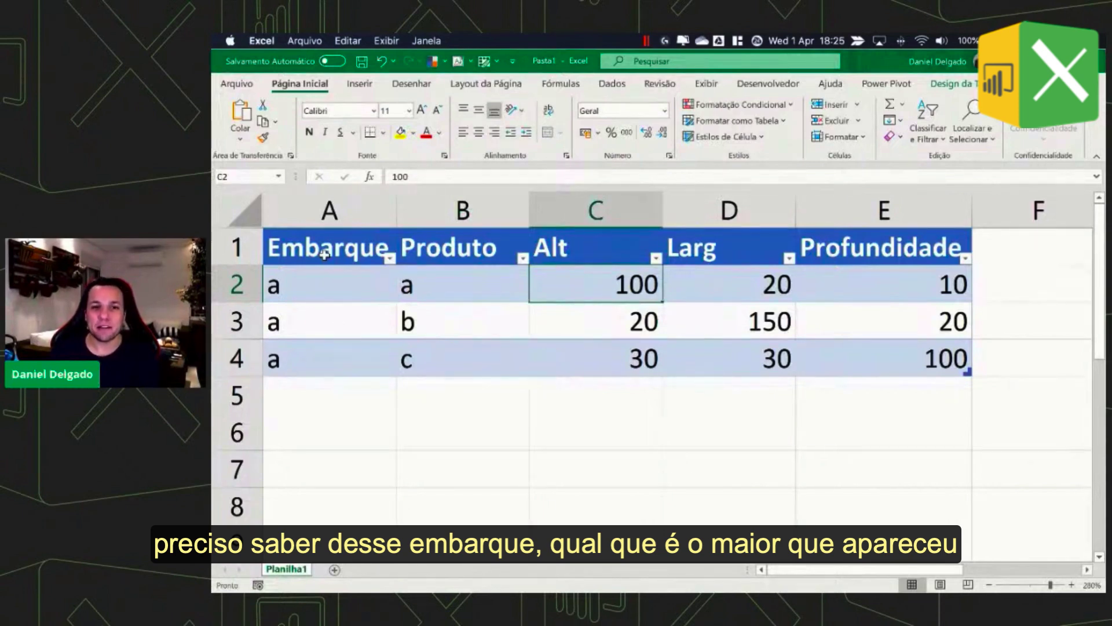
key(shift+Down)
key(shift+Down)
key(shift+Left)
key(shift+Left)
key(Right)
key(Right)
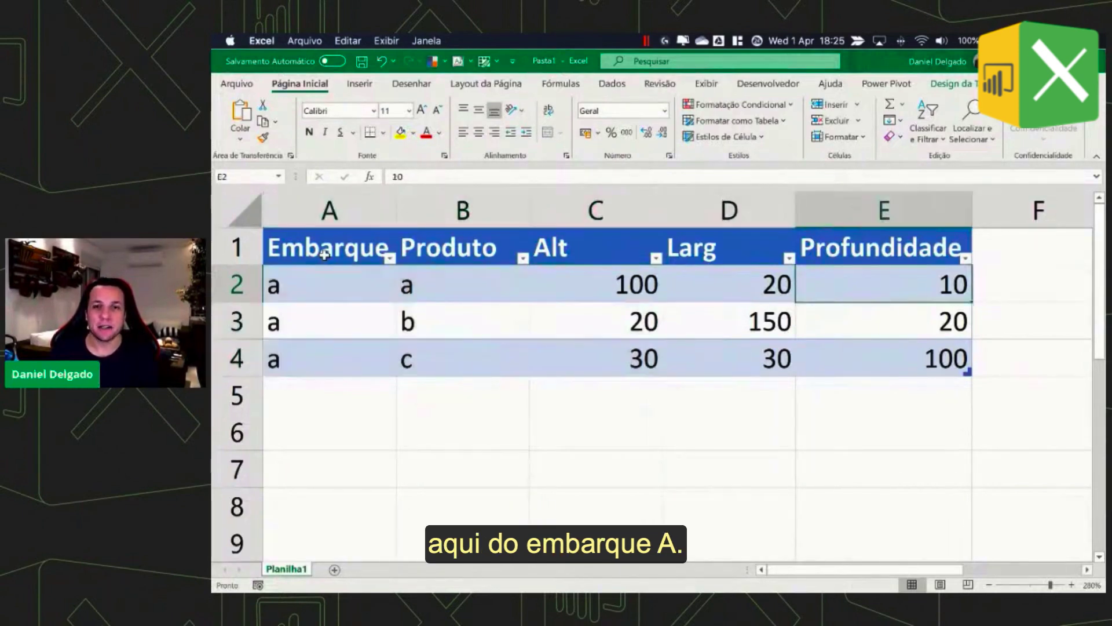
key(Left)
key(shift+Down)
key(shift+Down)
key(Left)
key(shift+Down)
key(shift+Down)
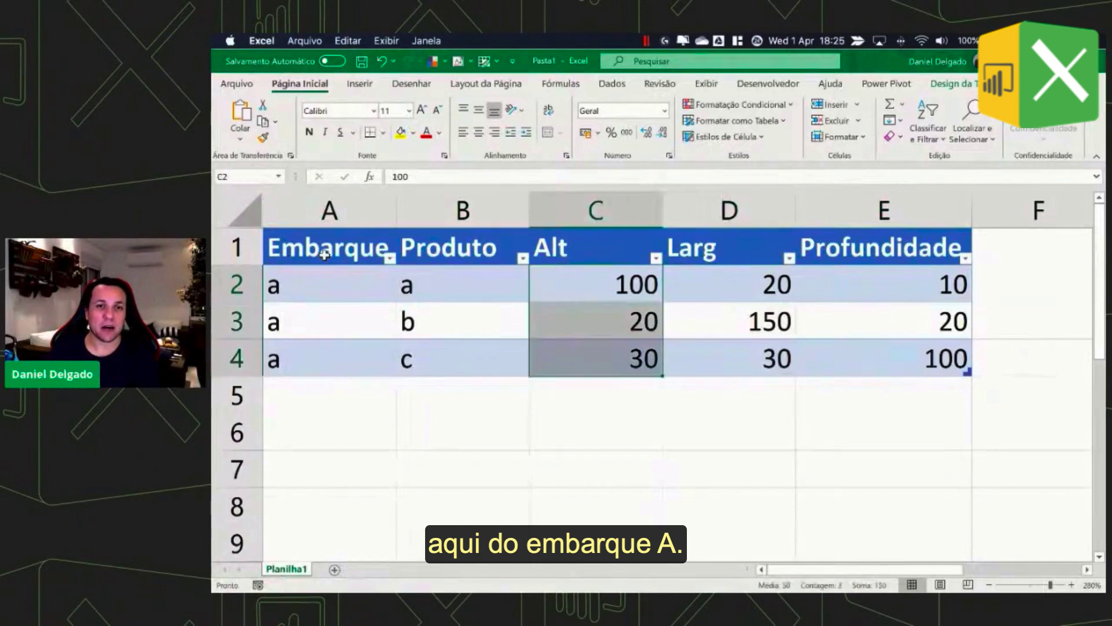
- Fill C2 (Alt 100), D3 (Larg 150) and E4 (Profundidade 100) yellow
click(564, 288)
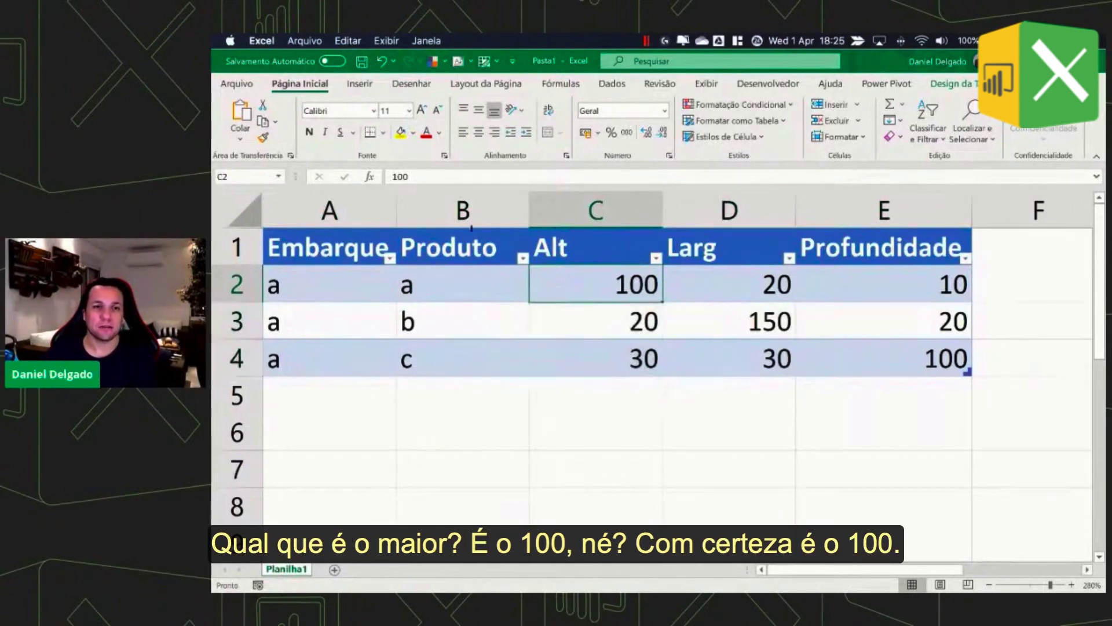
click(405, 137)
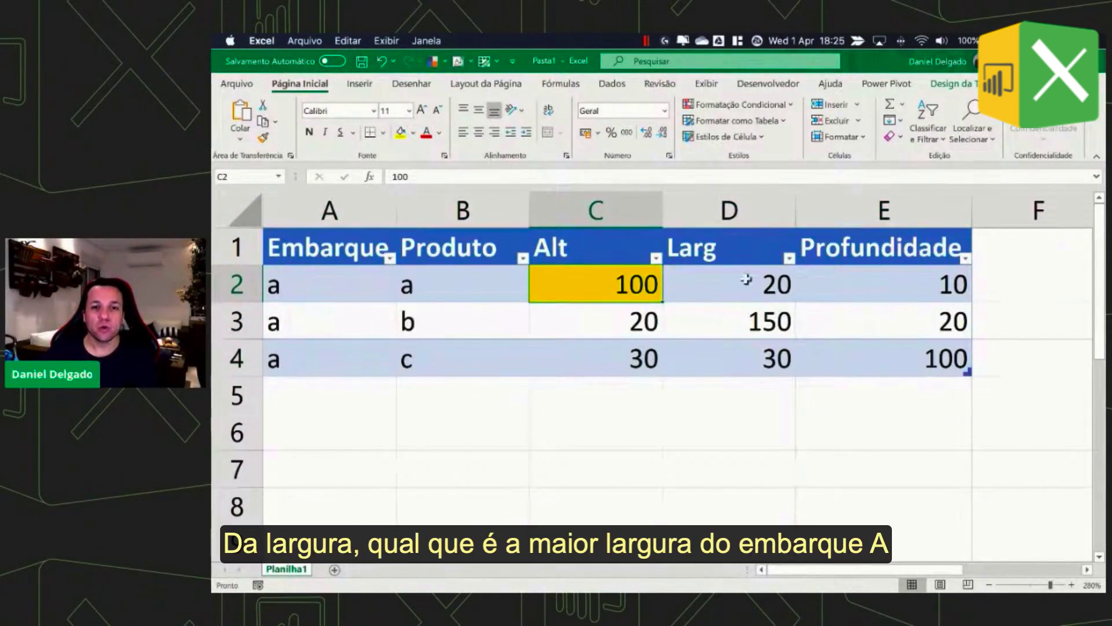
click(760, 324)
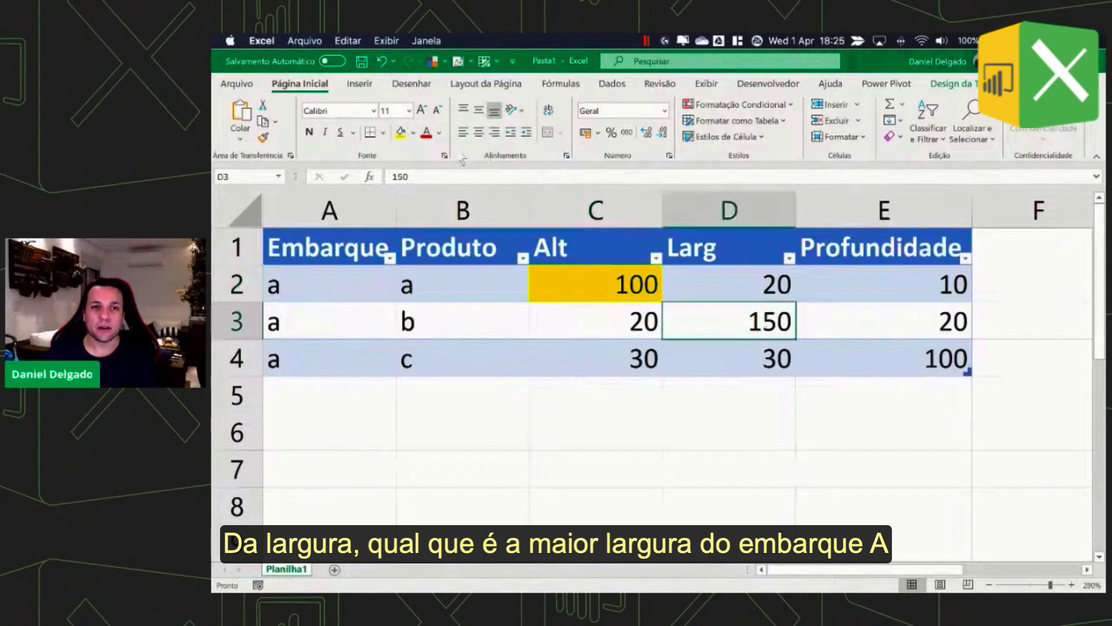
click(399, 133)
drag(298, 290, 303, 355)
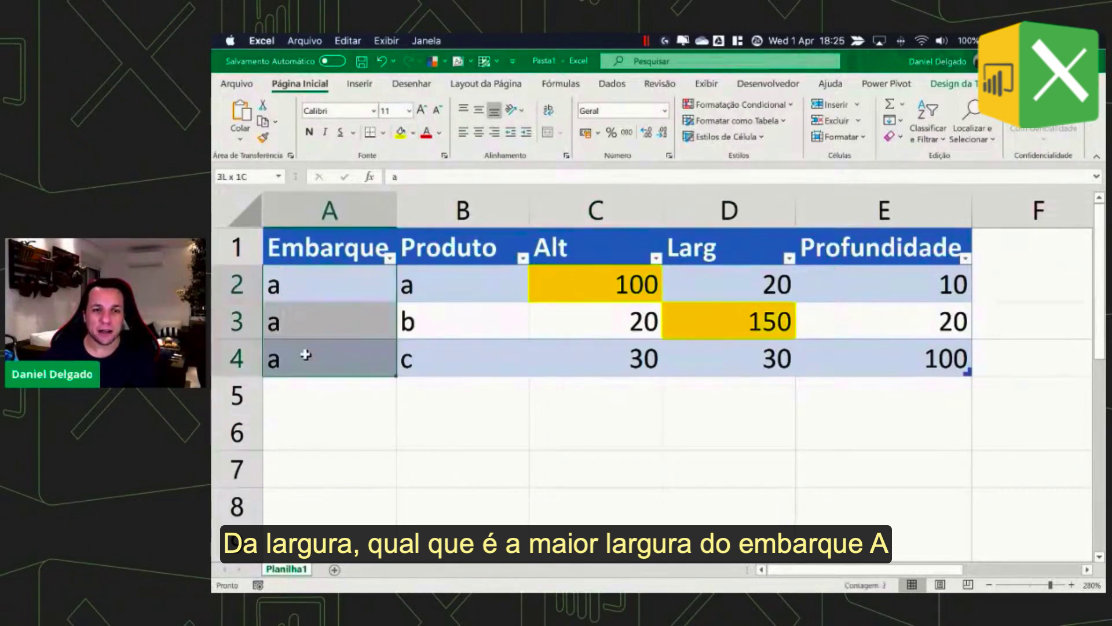
click(773, 331)
click(891, 309)
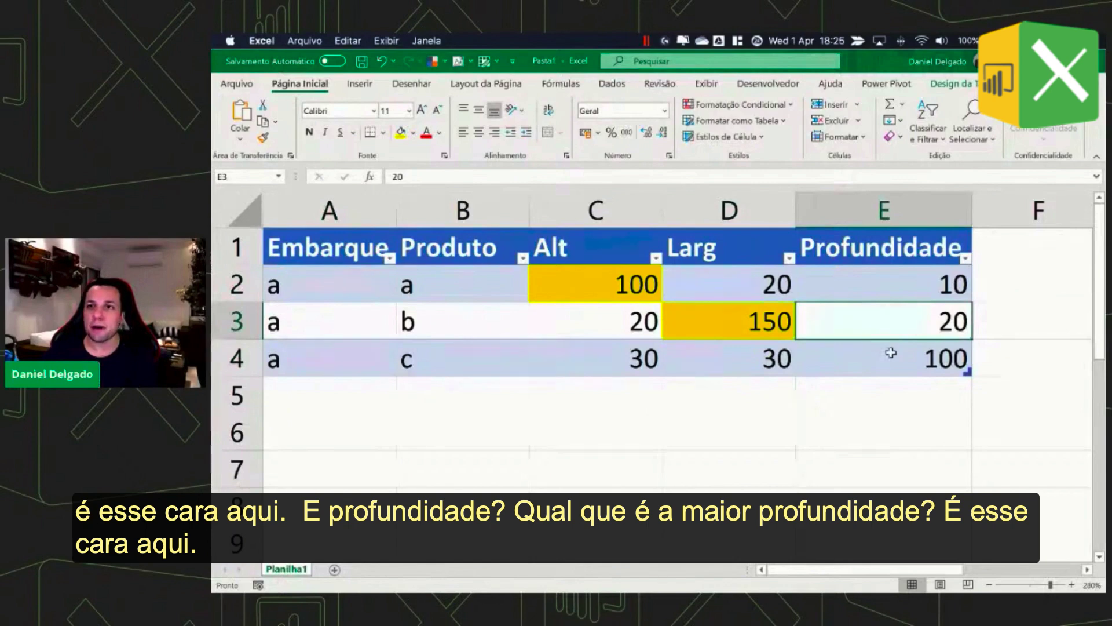
click(891, 353)
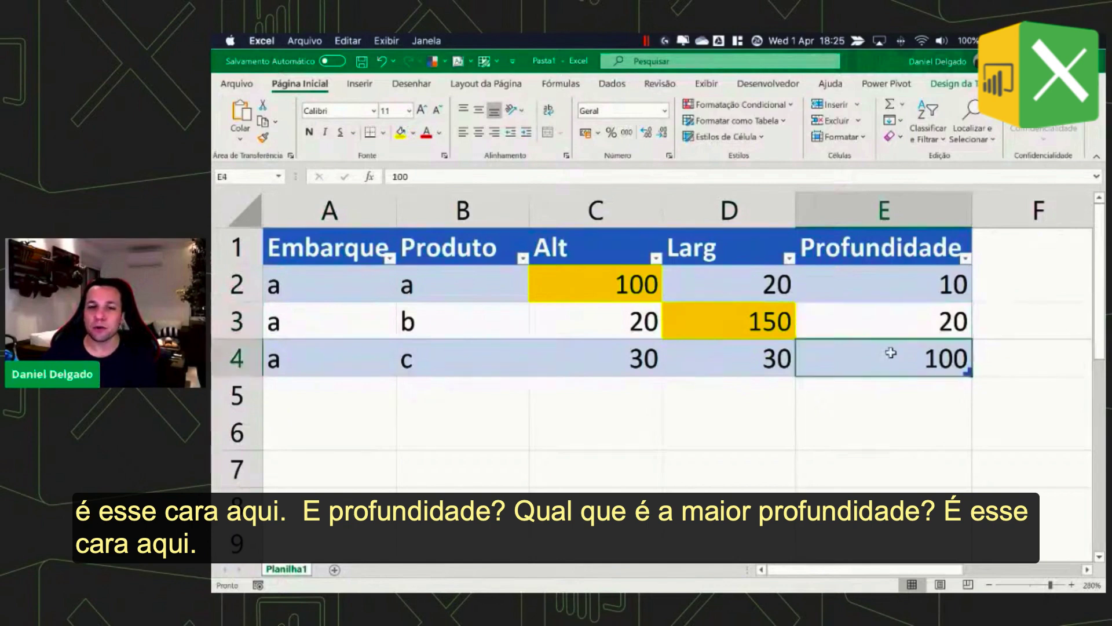
click(400, 134)
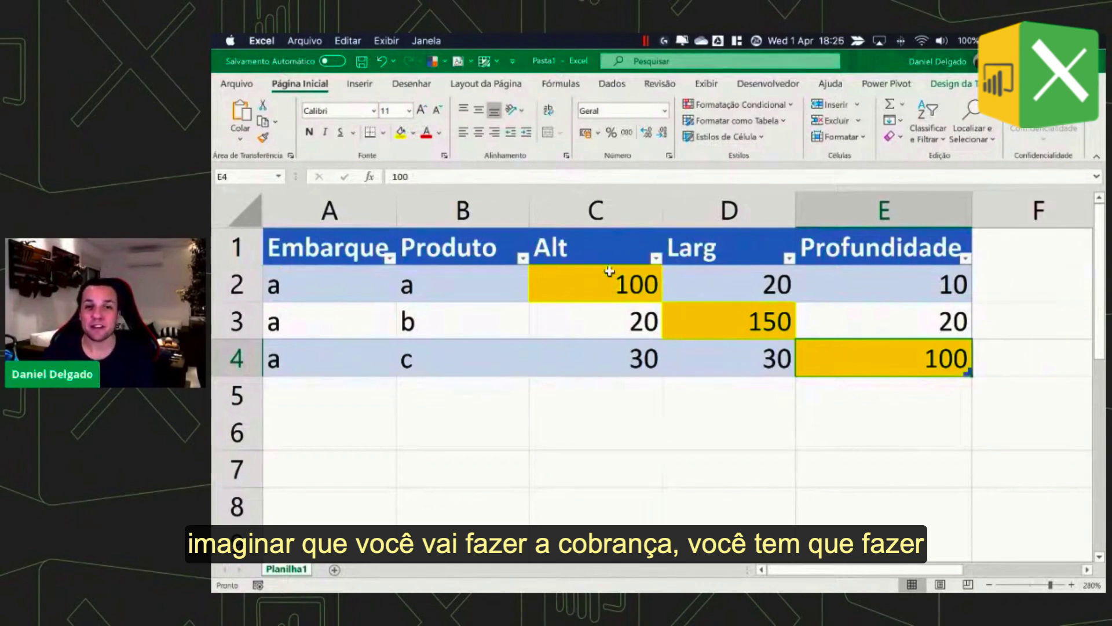
- Review the highlighted maximum values across shipment a's rows
drag(315, 298, 333, 385)
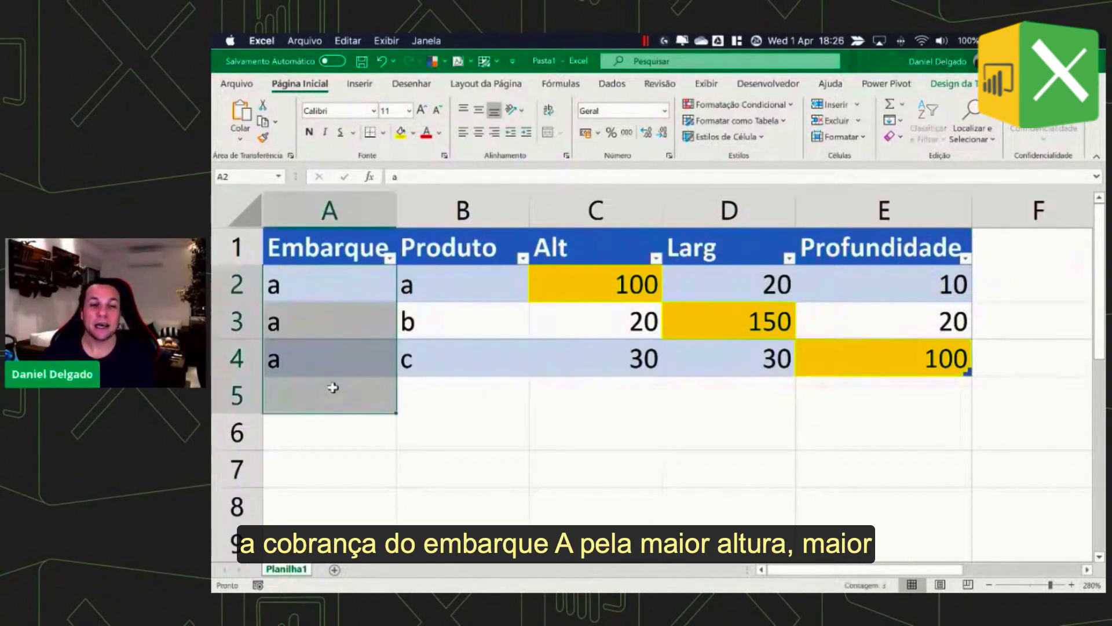
click(622, 284)
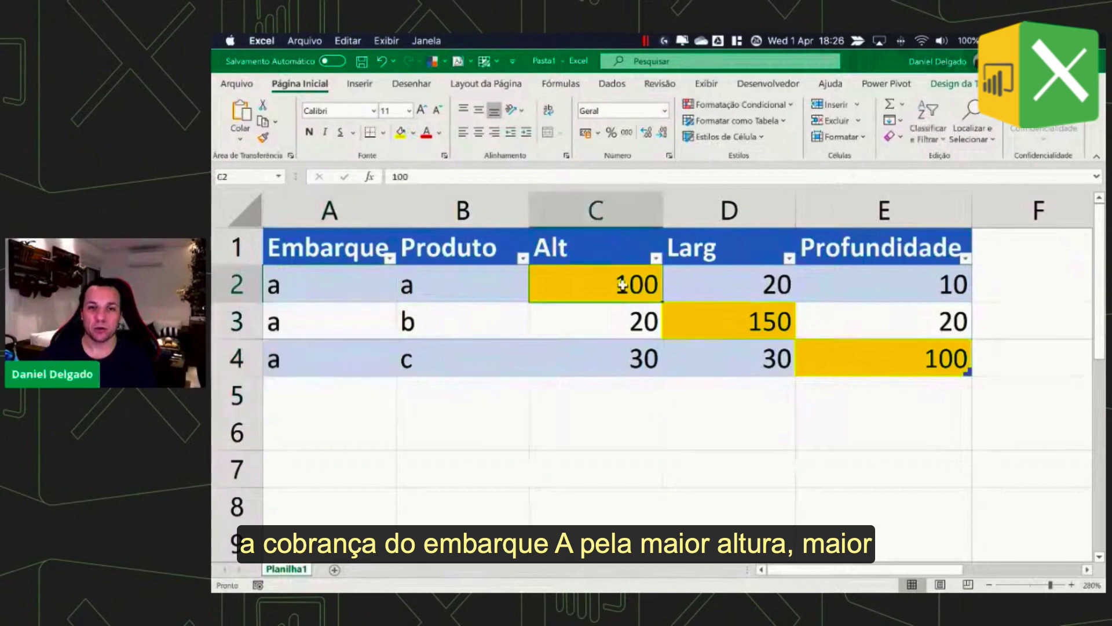
click(752, 320)
click(903, 293)
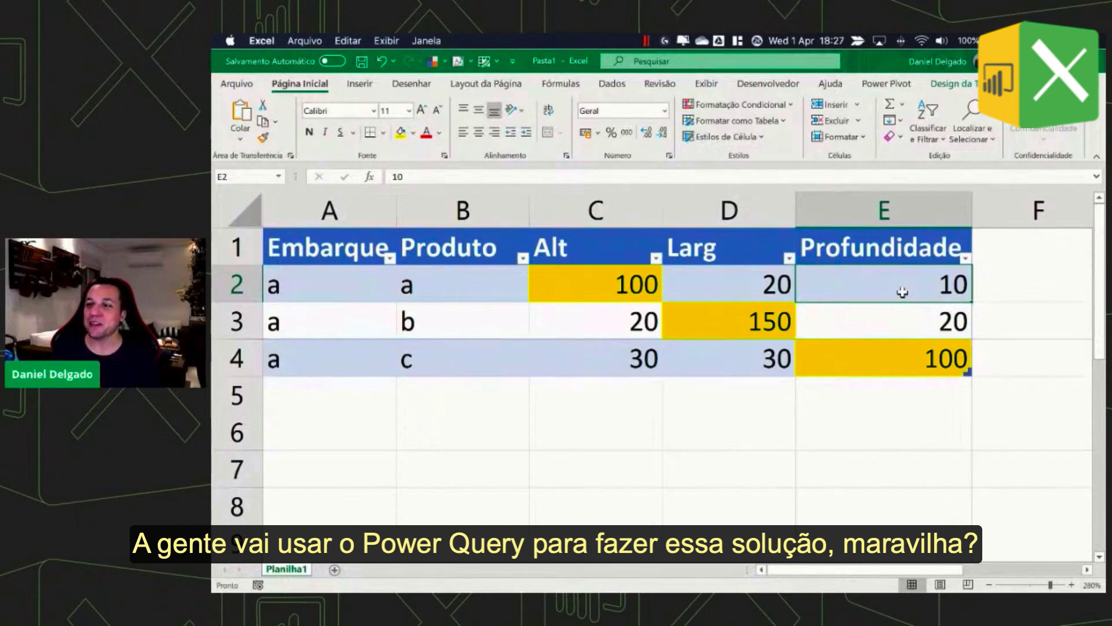
- Enter shipment b in the Embarque cells below the table
key(Left)
key(Left)
key(Left)
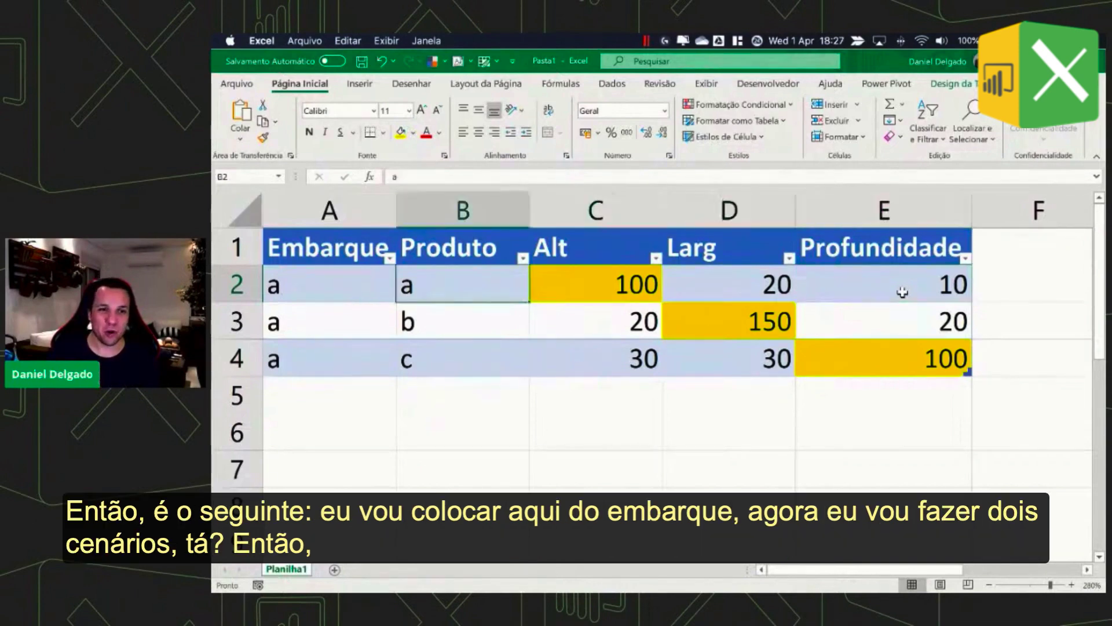
key(Left)
key(Down)
key(Down)
key(Down)
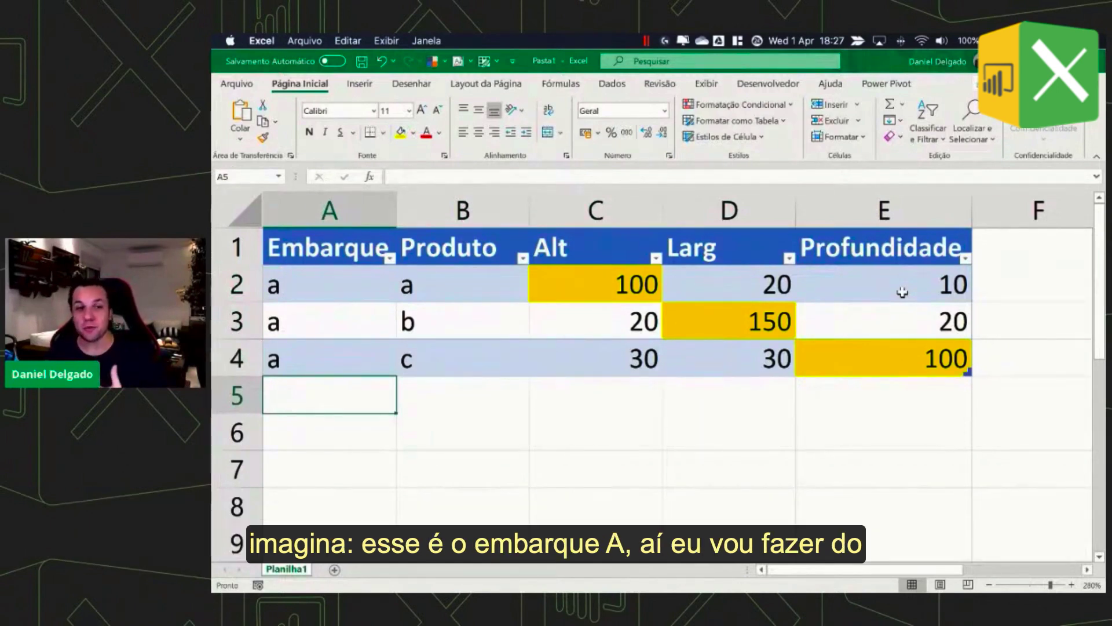
text(b)
key(Return)
text(b)
key(Return)
text(b)
key(Return)
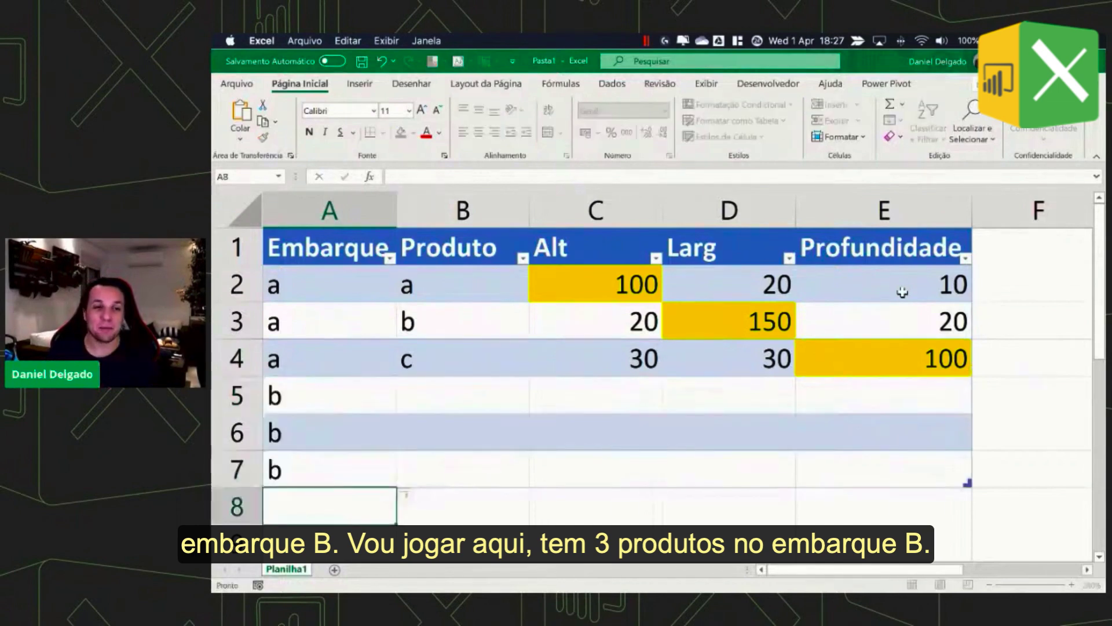
key(Up)
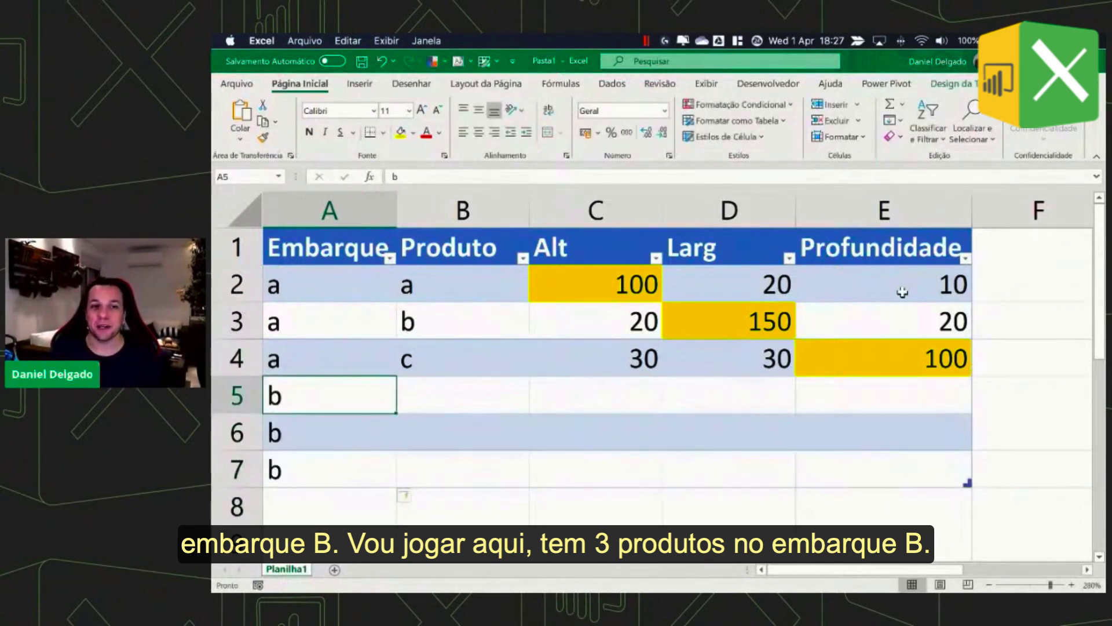
- Enter products a1, b2 and c3 in Produto cells B5:B7
key(Right)
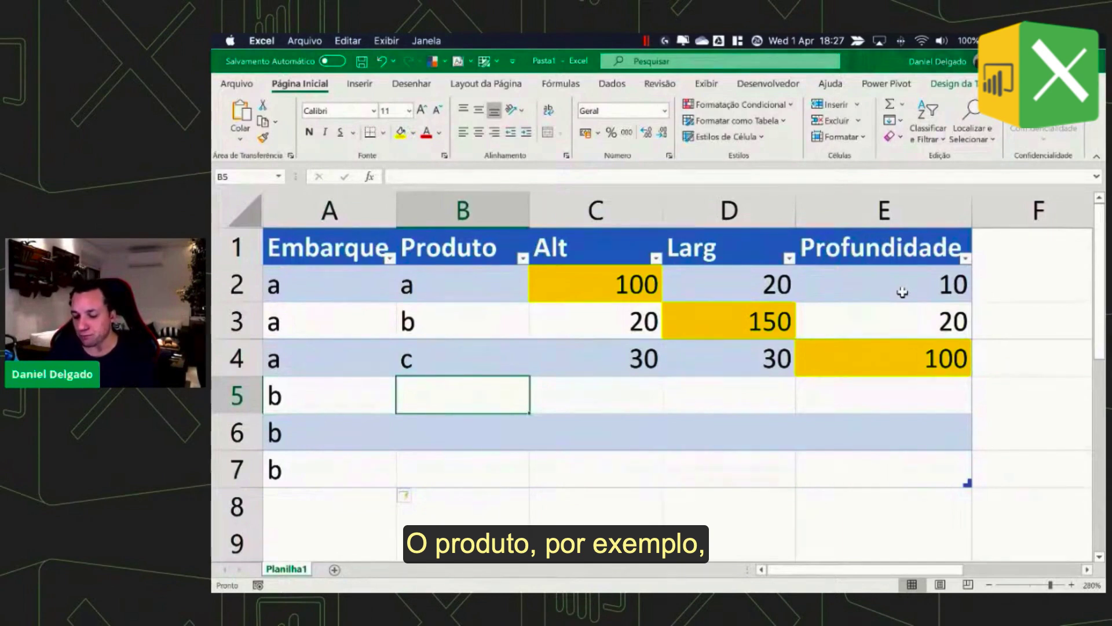
text(1)
key(Return)
text(2)
key(Return)
text(3)
key(Return)
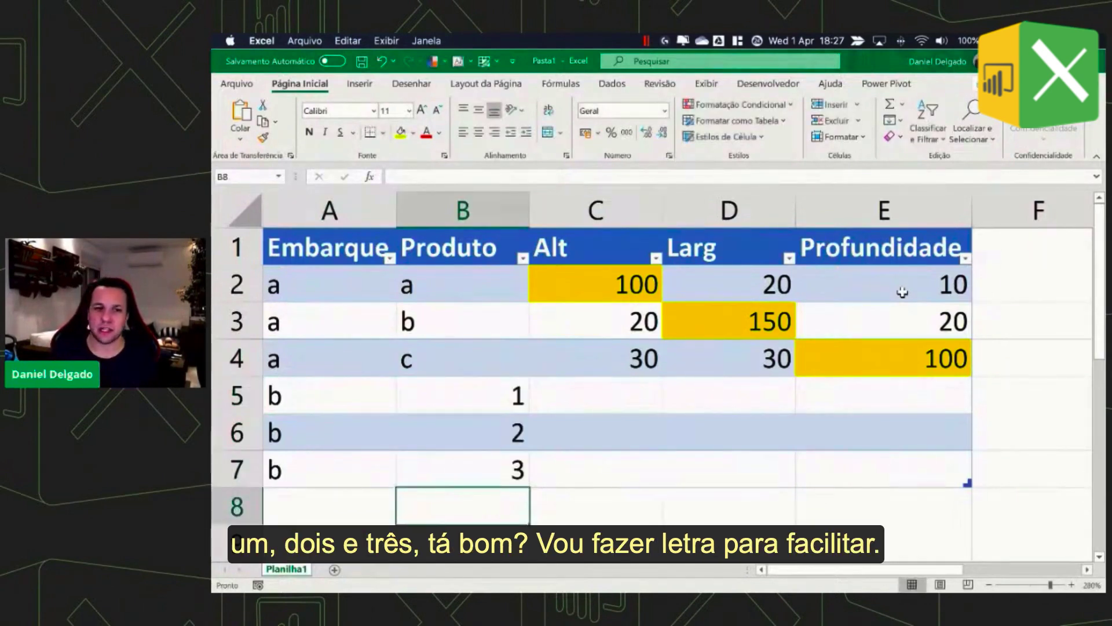
key(Up)
key(Up)
key(Up)
text(a)
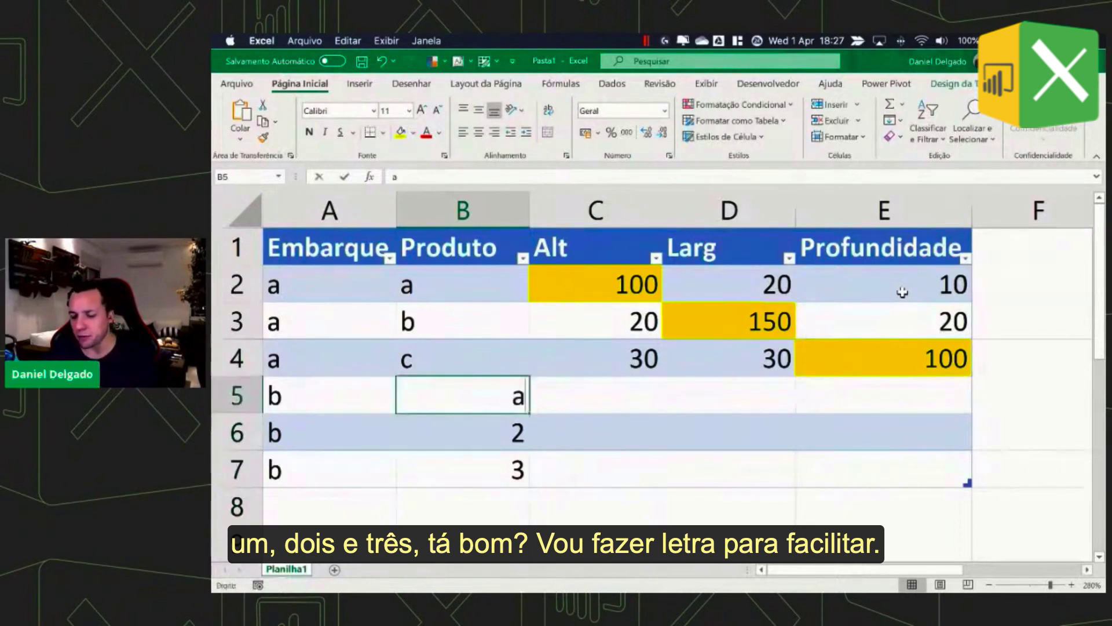
text(1)
key(Return)
text(a)
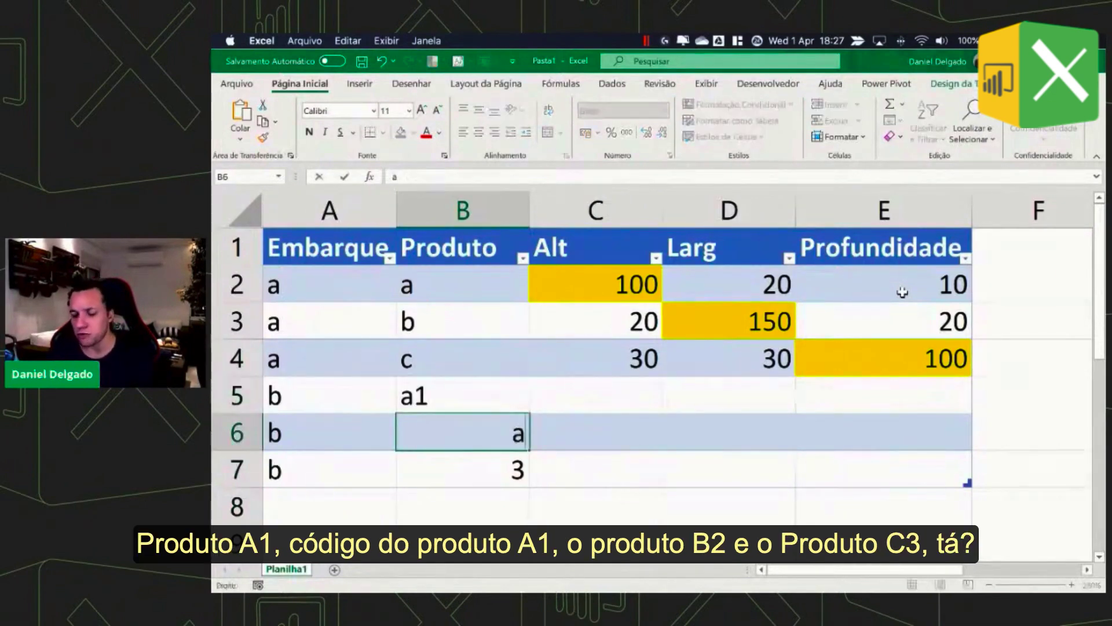
key(BackSpace)
text(b2)
key(Return)
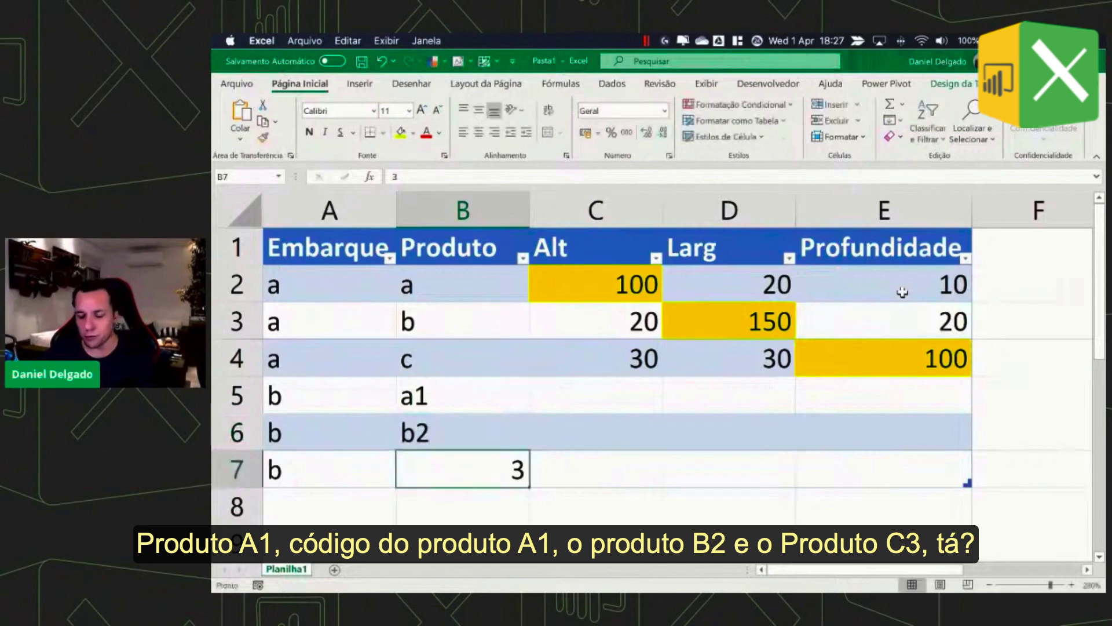
text(c3)
key(Up)
key(Up)
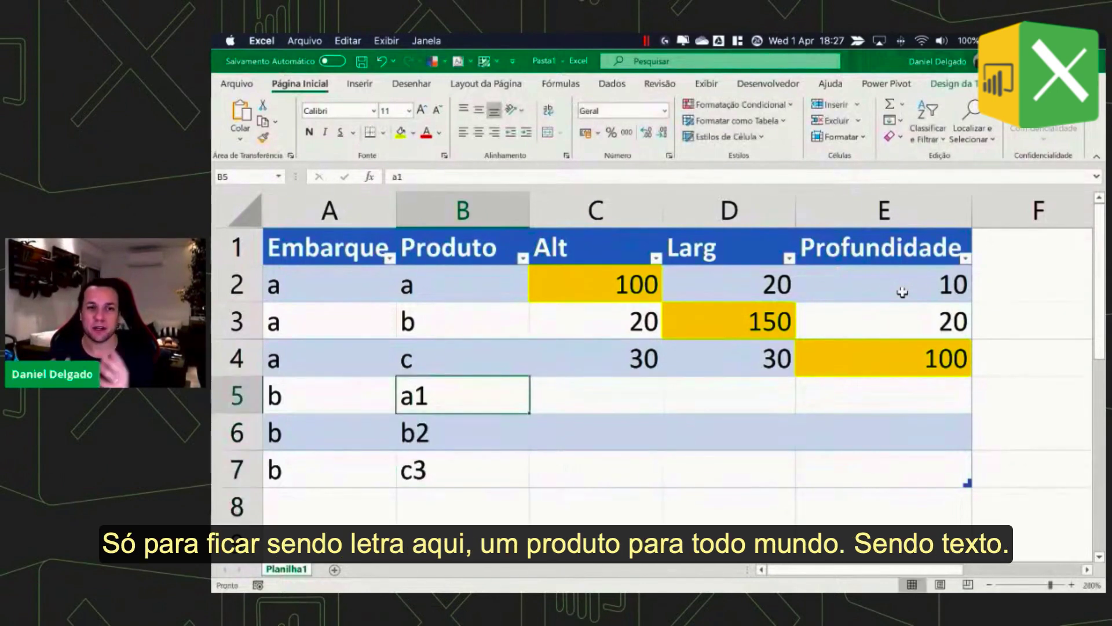
- Select the new Produto entries B5:B7, then move to Alt cell C5
key(Up)
key(Up)
key(Up)
key(shift+Down)
key(shift+Down)
key(shift+Down)
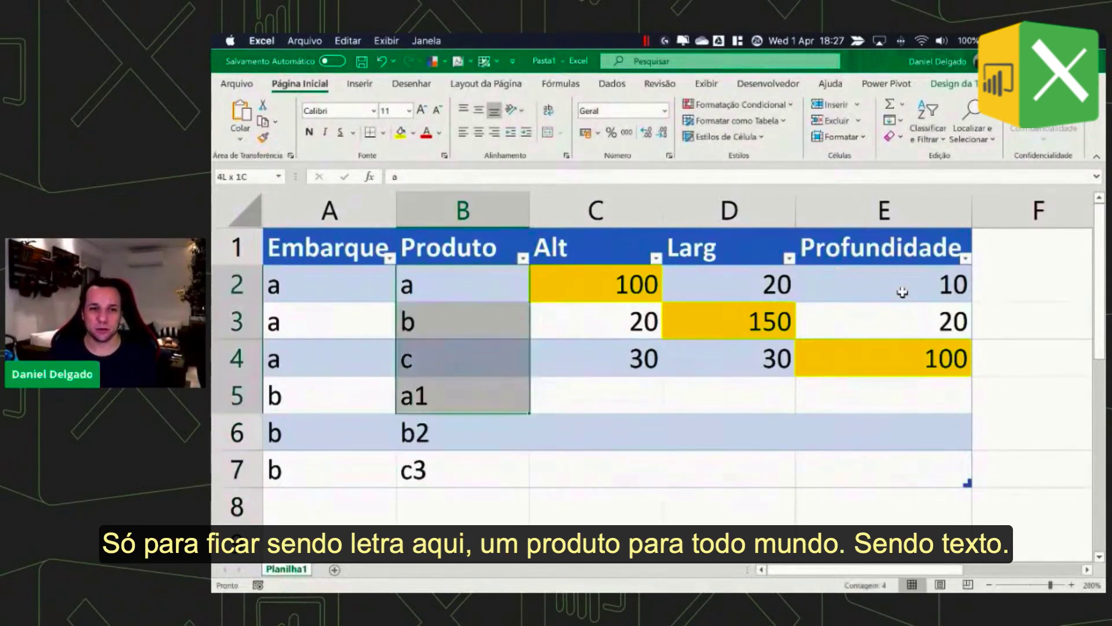
key(shift+Down)
key(shift+Down)
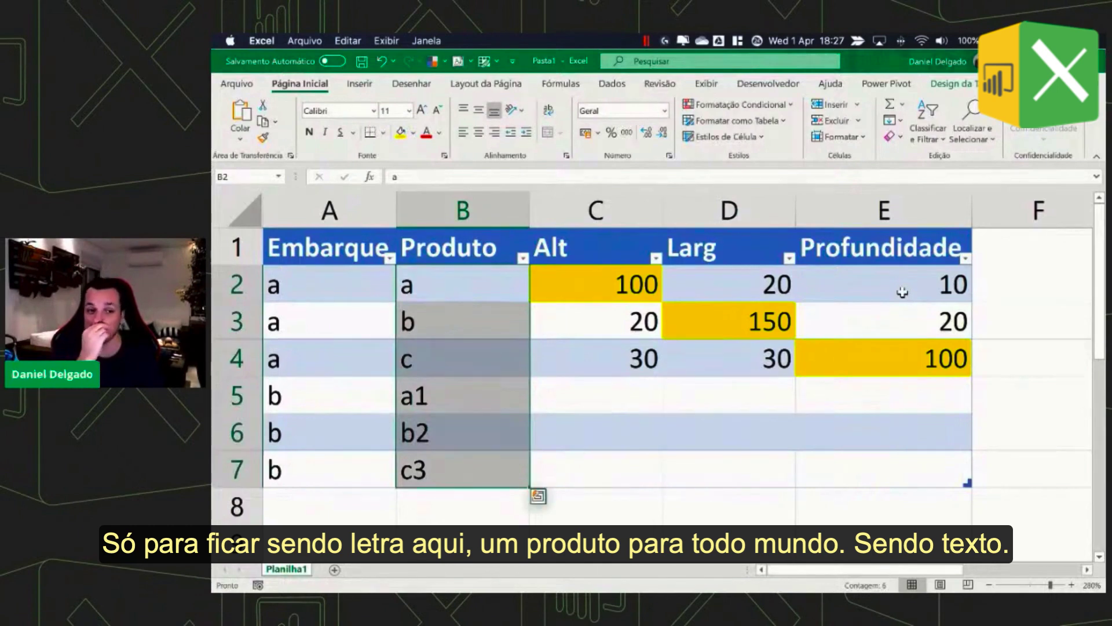
key(Right)
key(Down)
key(Down)
key(Down)
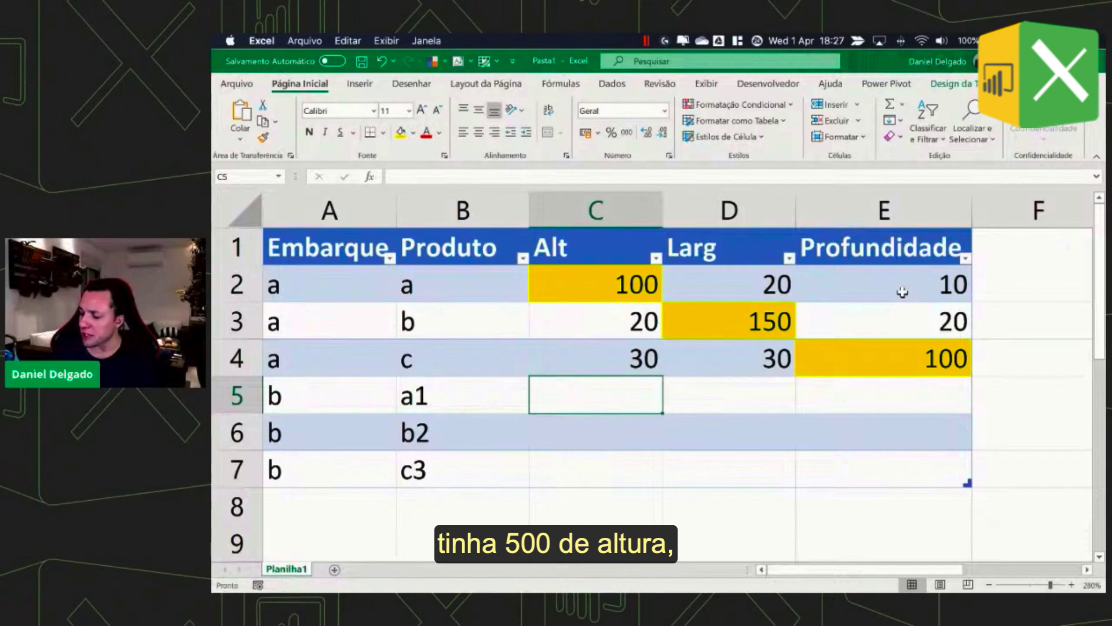
- Enter a1's dimensions: Alt 500, Larg 200, Profundidade 100
text(500)
key(Tab)
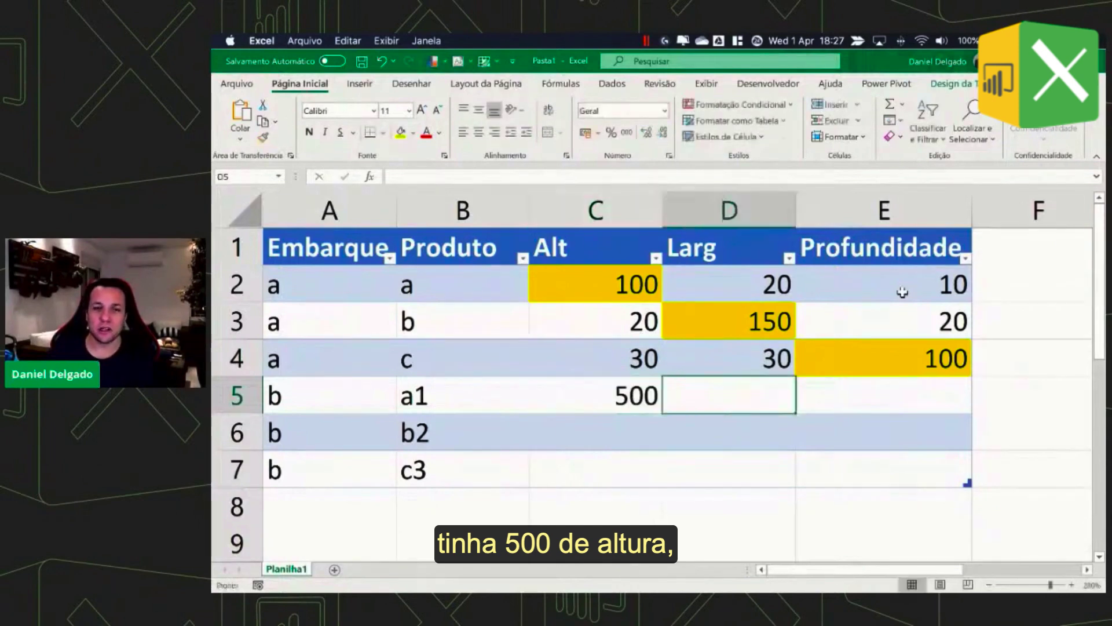
text(220)
key(BackSpace)
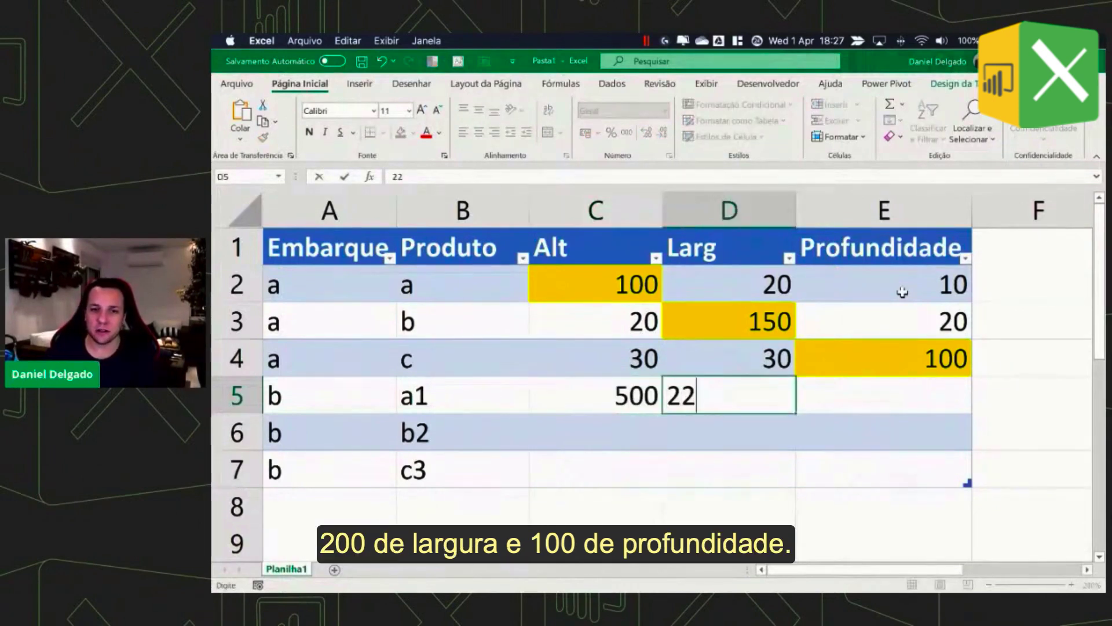
key(BackSpace)
text(00)
key(Tab)
text(1)
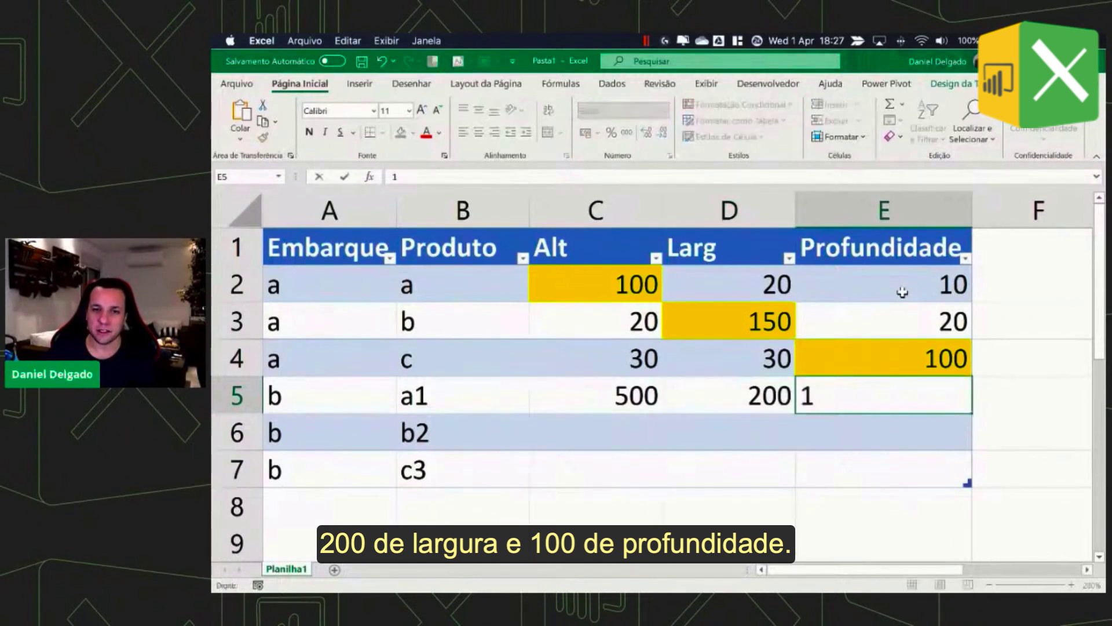
text(00)
key(Return)
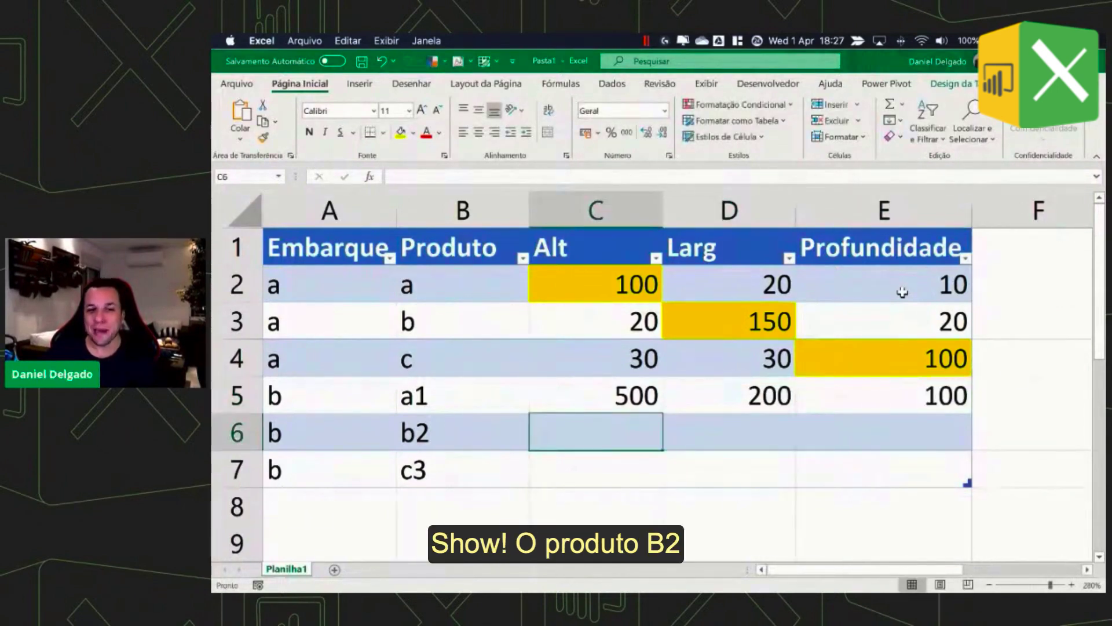
- Enter b2's dimensions: Alt 40, Larg 100, Profundidade 100
key(Left)
key(Left)
key(Right)
key(Right)
key(Right)
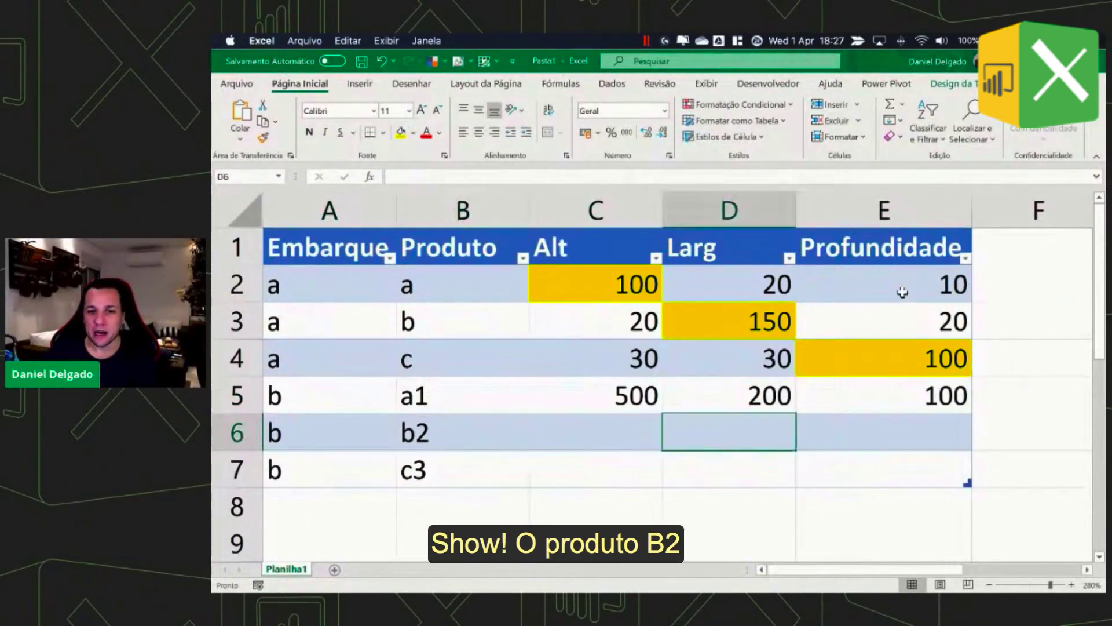
key(Left)
text(40)
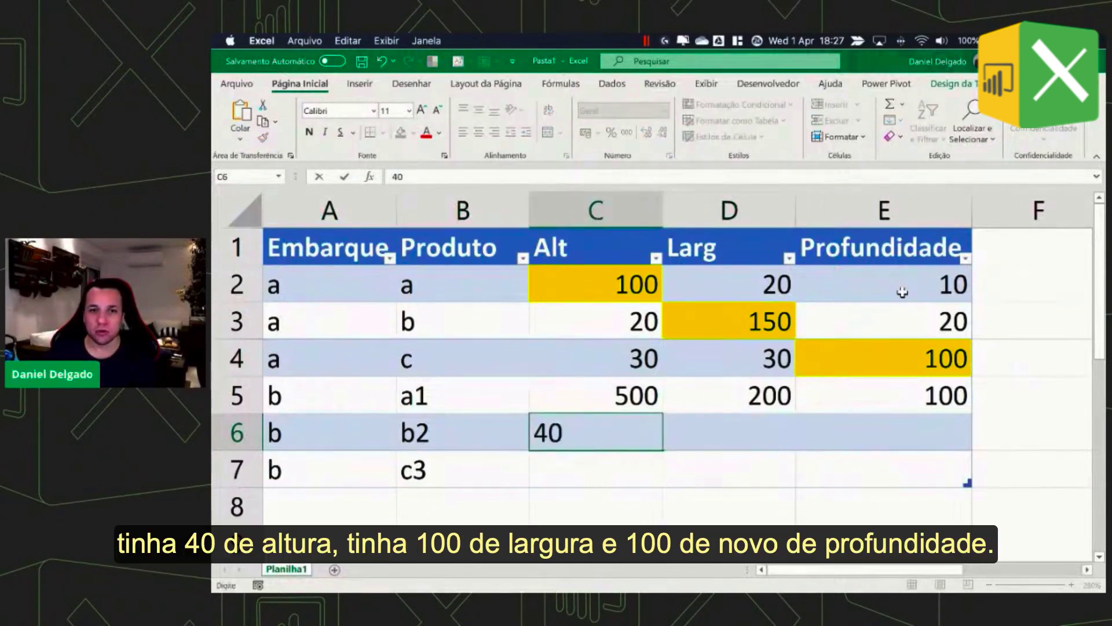
key(Tab)
text(100)
key(Tab)
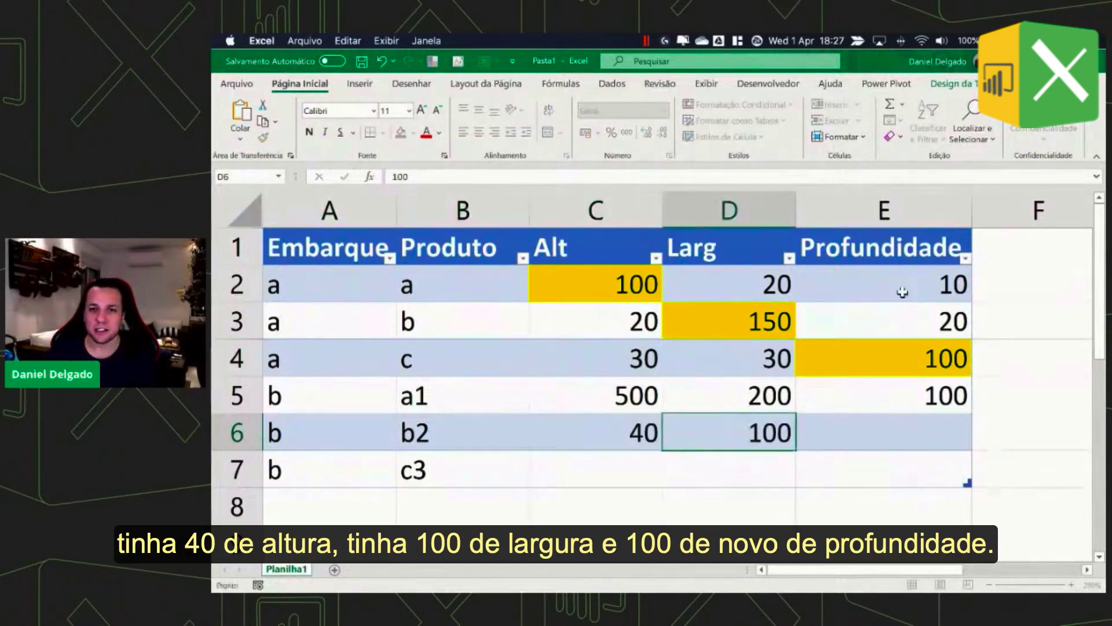
text(100)
key(Return)
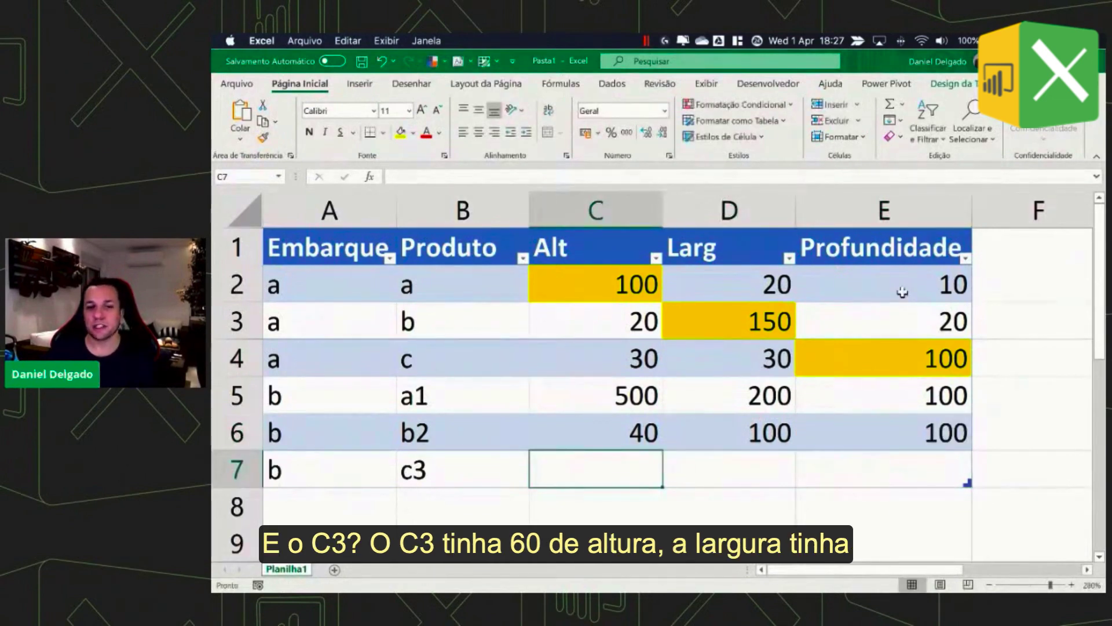
- Enter c3's dimensions: Alt 60, Larg 50, Profundidade 200
text(60)
key(Tab)
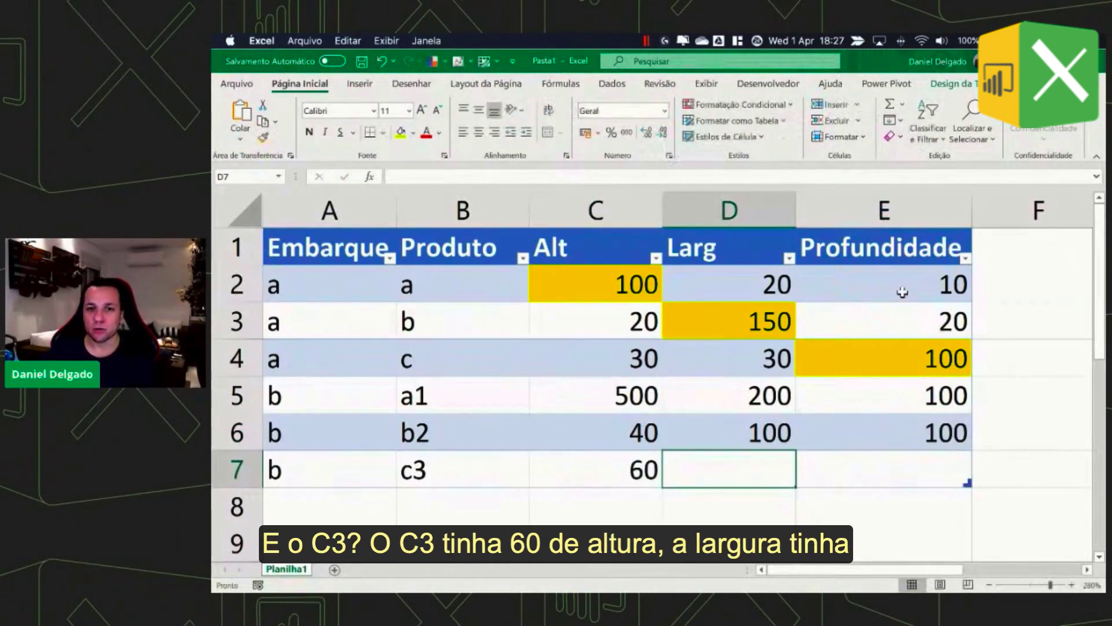
text(50)
key(Tab)
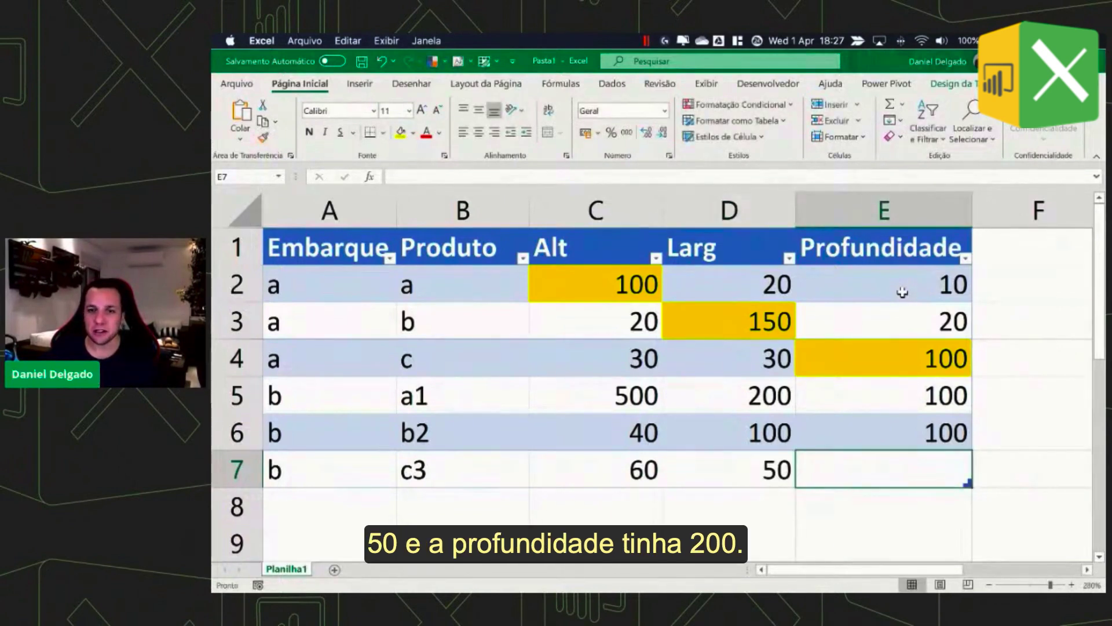
text(200)
key(Return)
key(Up)
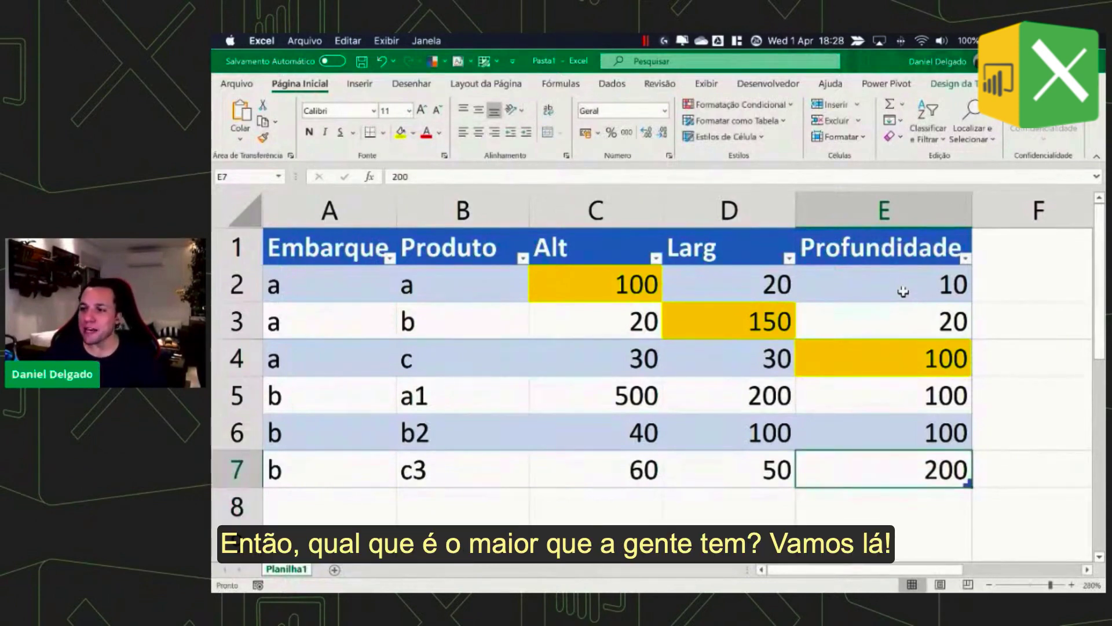
- Fill C5 and D5 (500, 200) and E7 (200) yellow
click(637, 400)
click(400, 132)
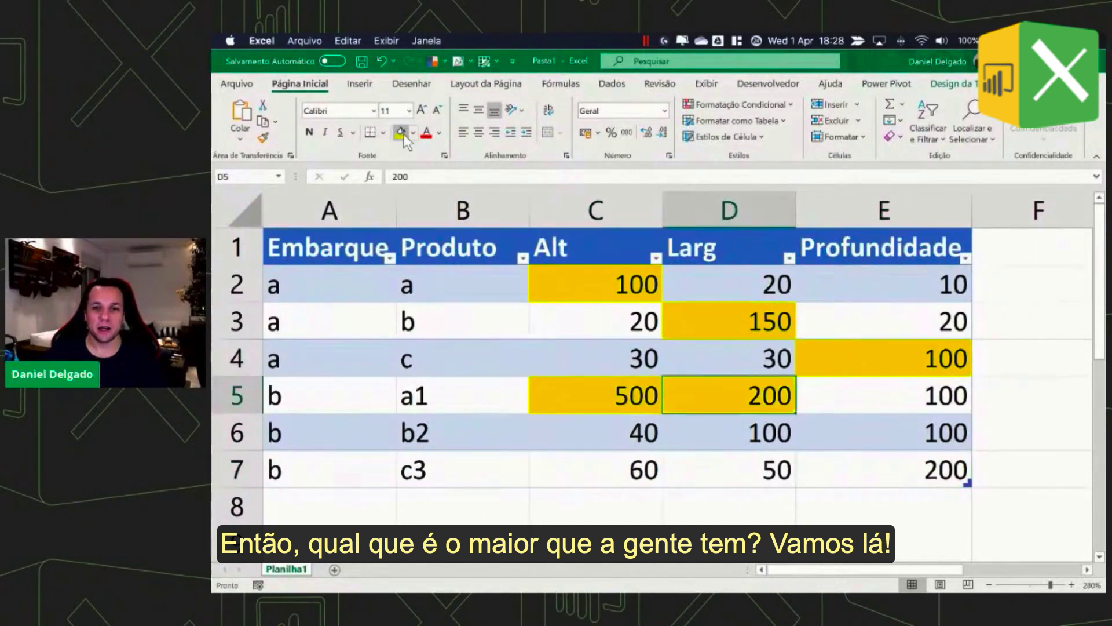
click(894, 475)
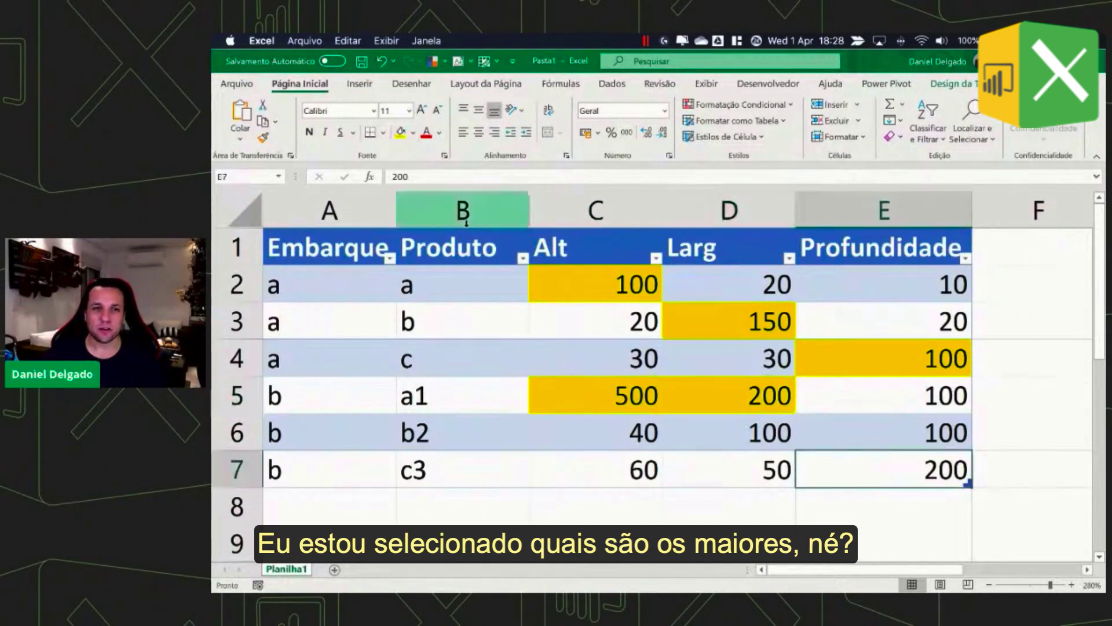
click(400, 132)
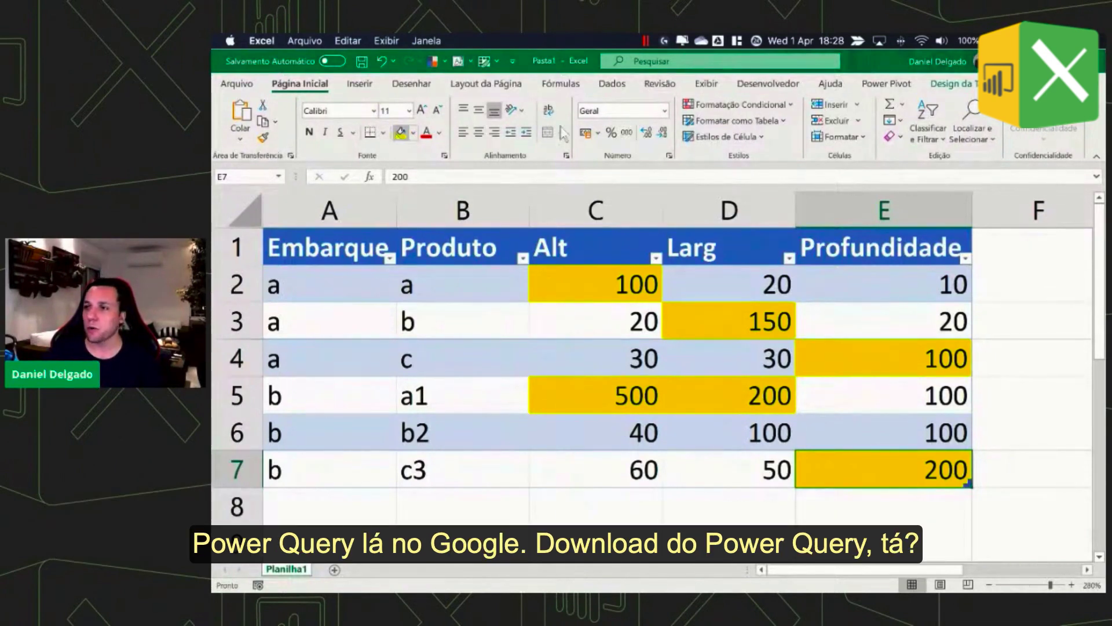
key(super+Tab)
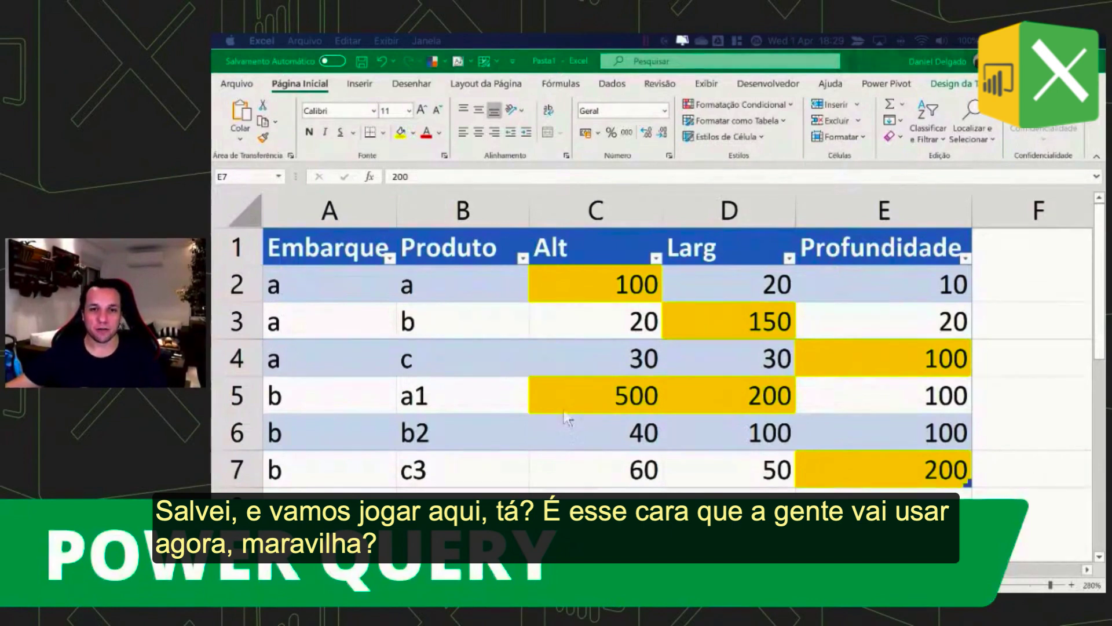
click(537, 324)
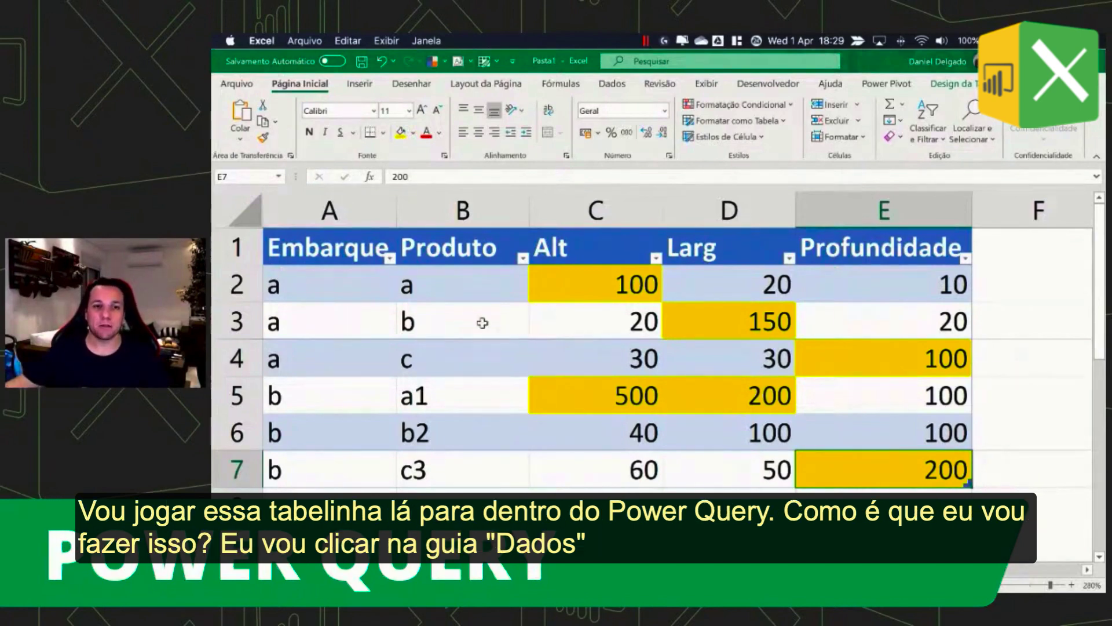
- Load the table into Power Query via Dados > Da Tabela/Intervalo and move the editor onscreen
click(370, 331)
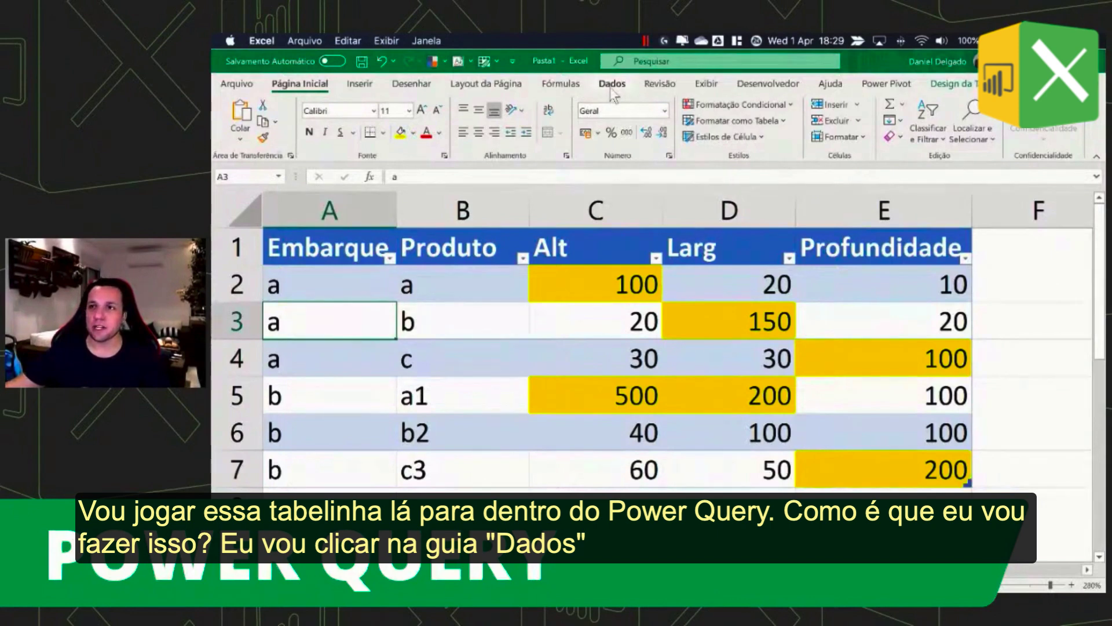
click(613, 95)
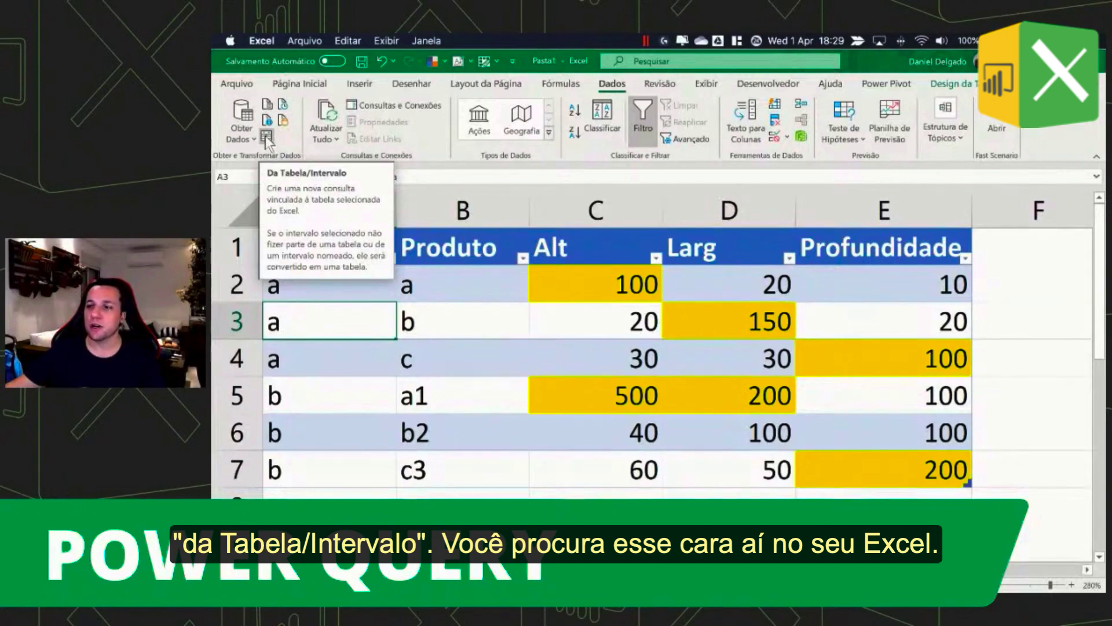
click(266, 138)
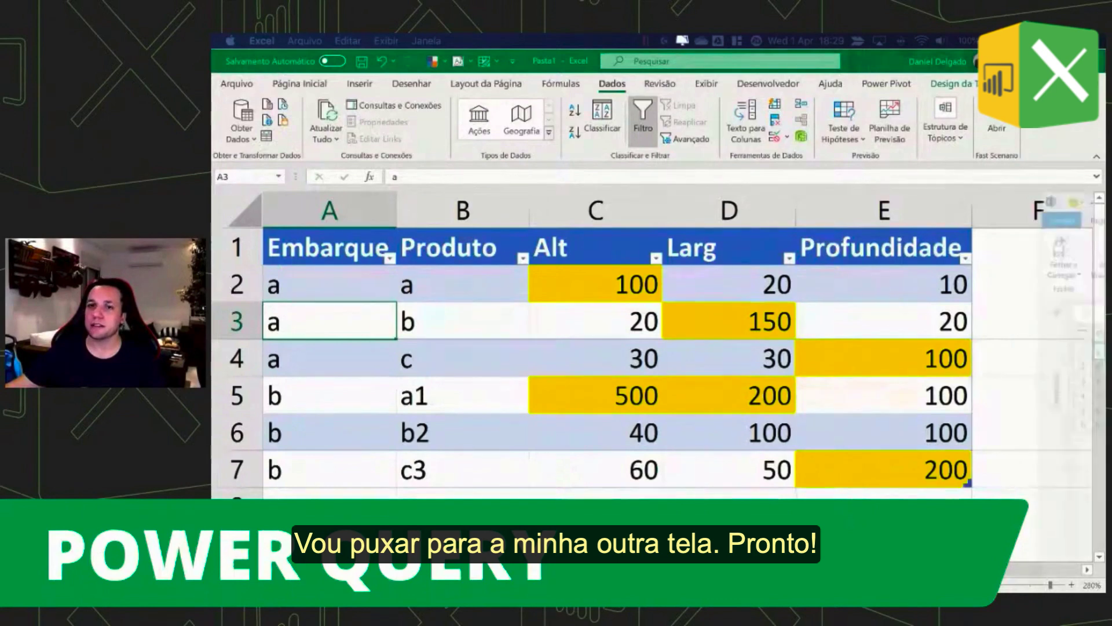
drag(1107, 217, 868, 216)
- Maximize the Power Query Editor and inspect the first Alt value, 100
double_click(868, 216)
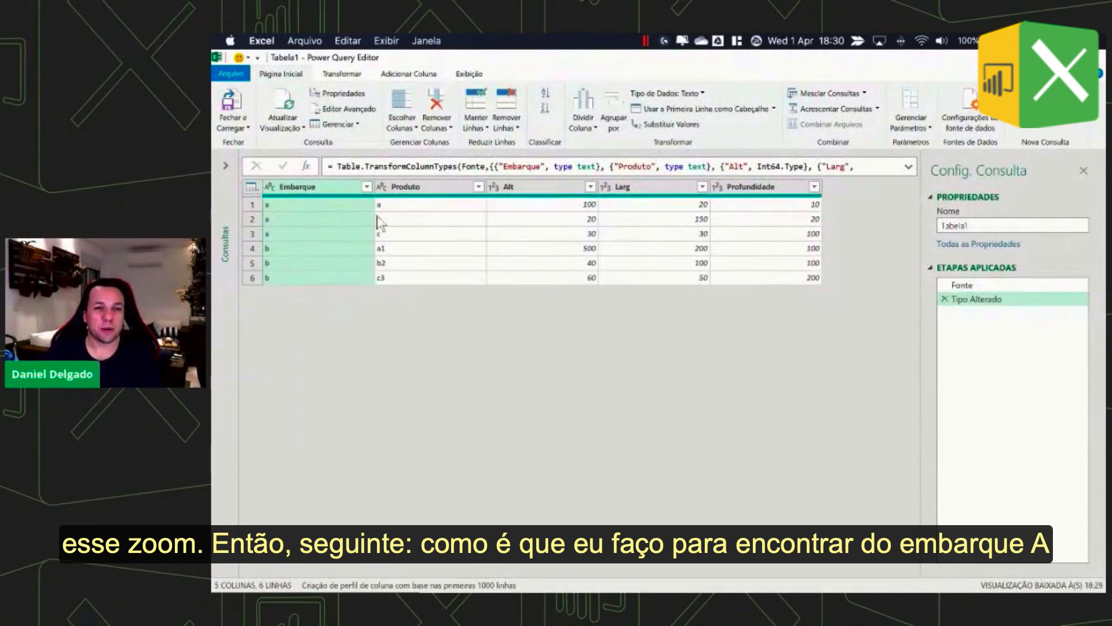
click(558, 209)
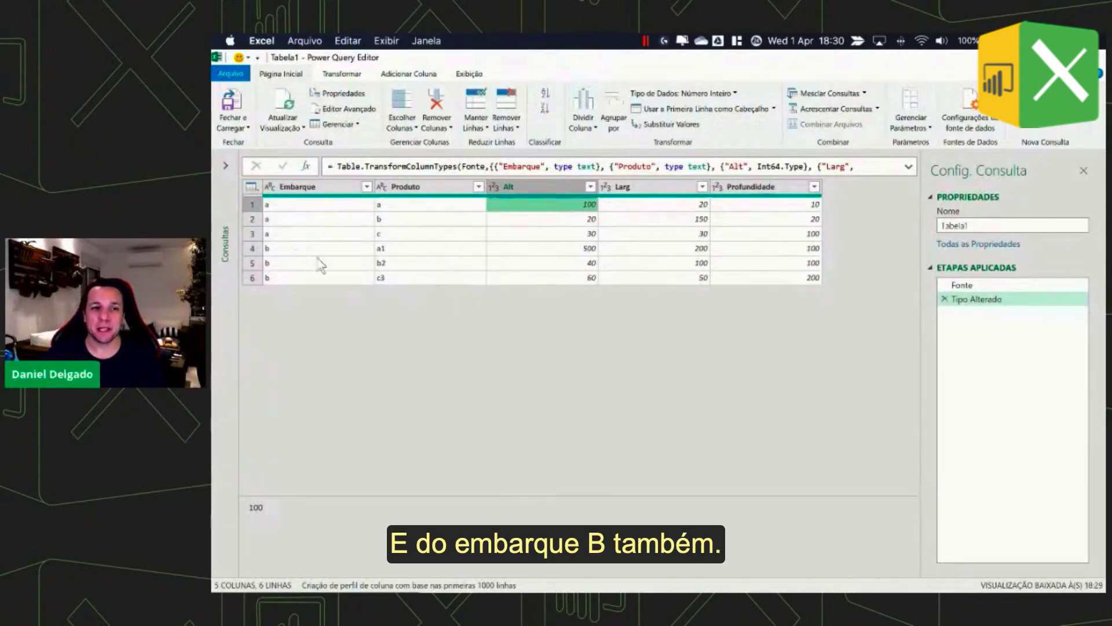
- Create a reference query from Tabela1, then delete the resulting Tabela1 (2)
click(318, 262)
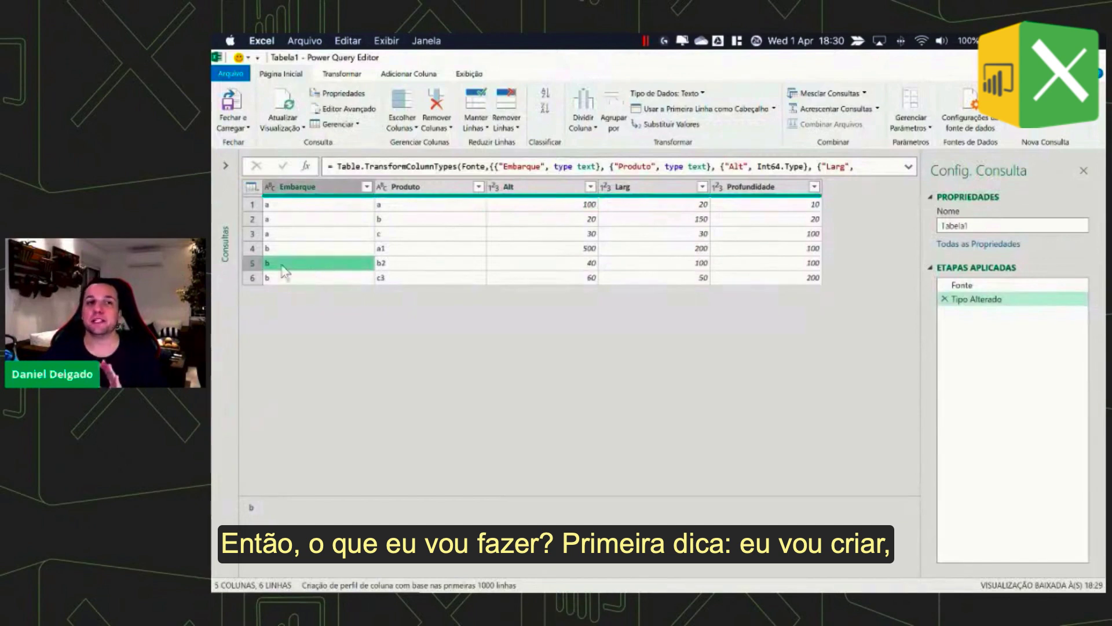
click(225, 166)
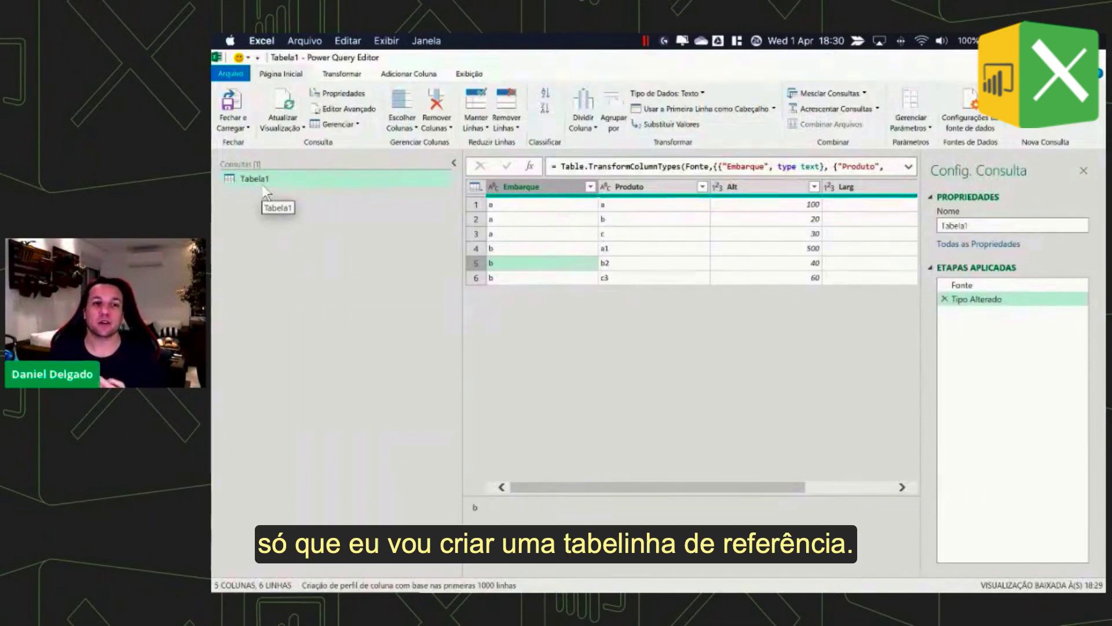
right_click(284, 180)
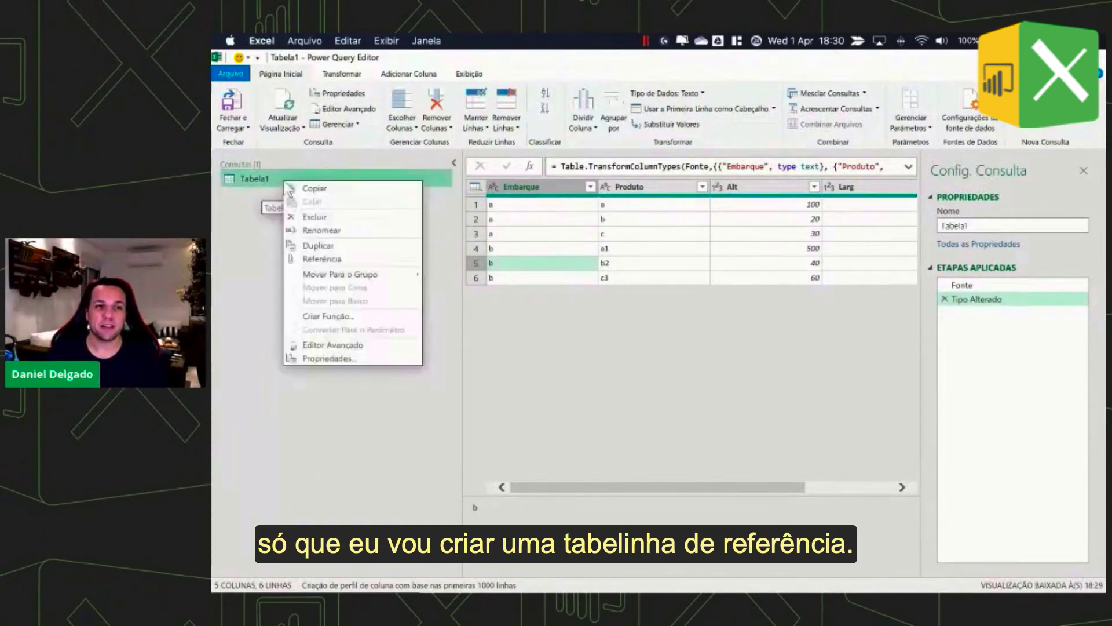
click(314, 259)
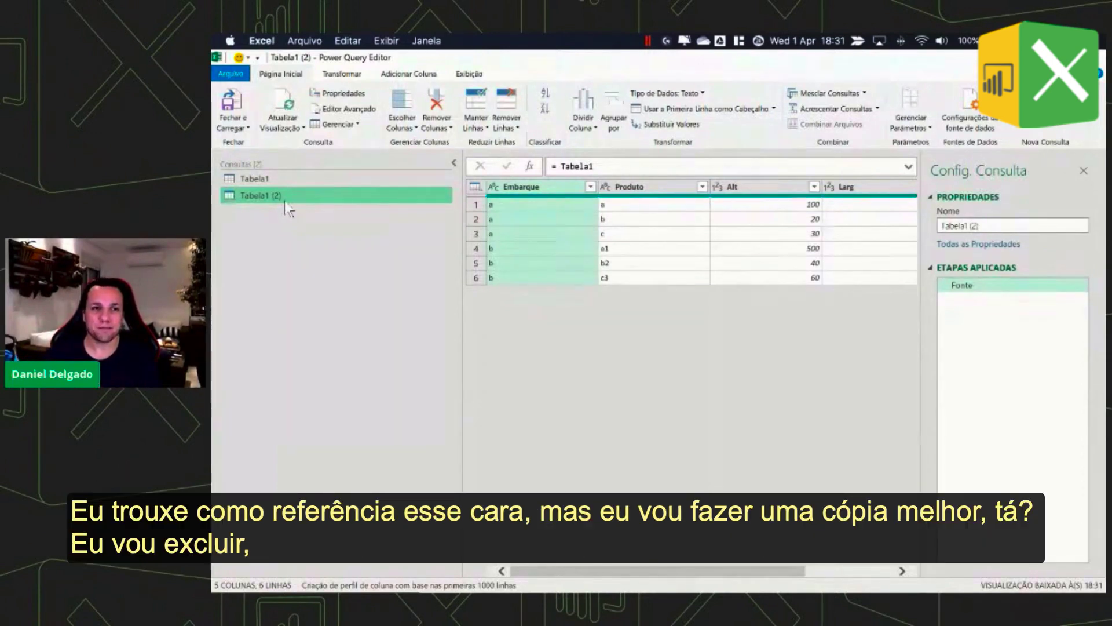
right_click(284, 200)
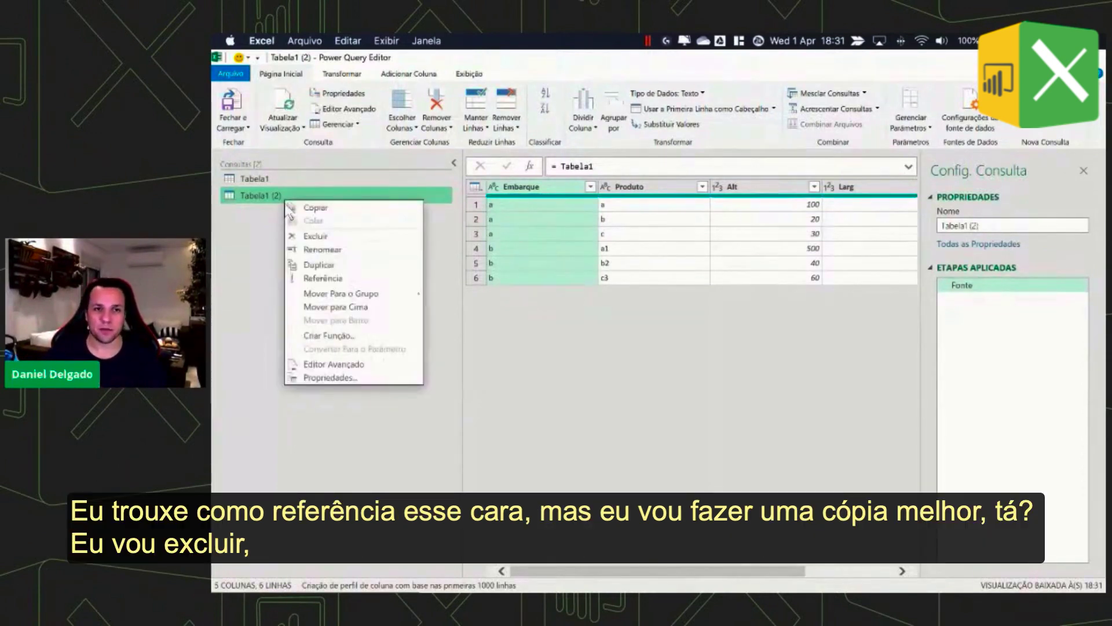
click(307, 236)
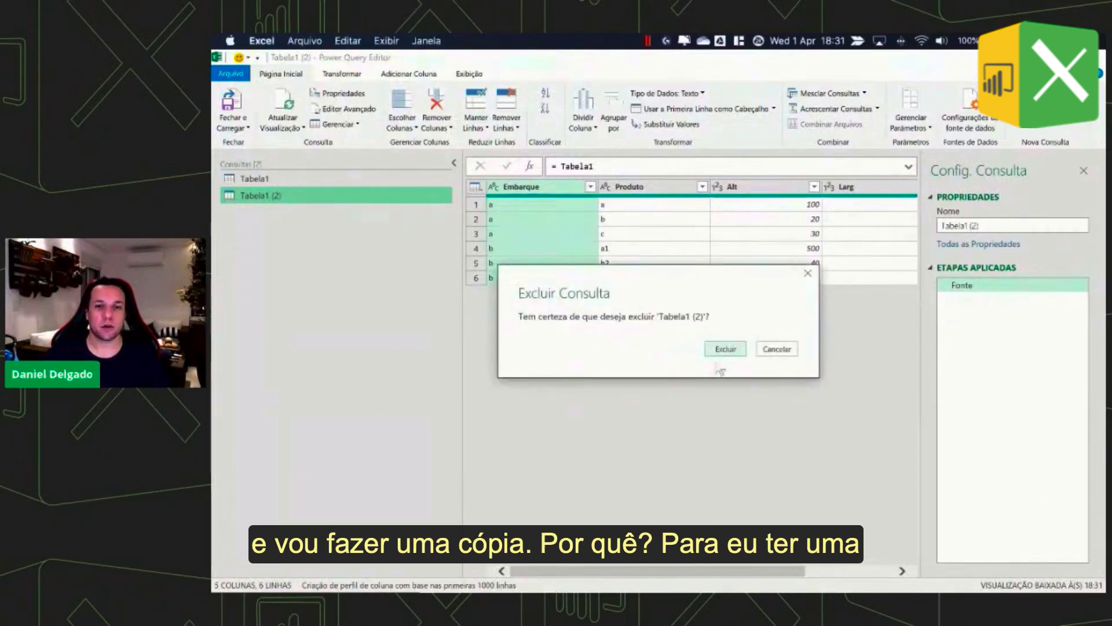
click(725, 349)
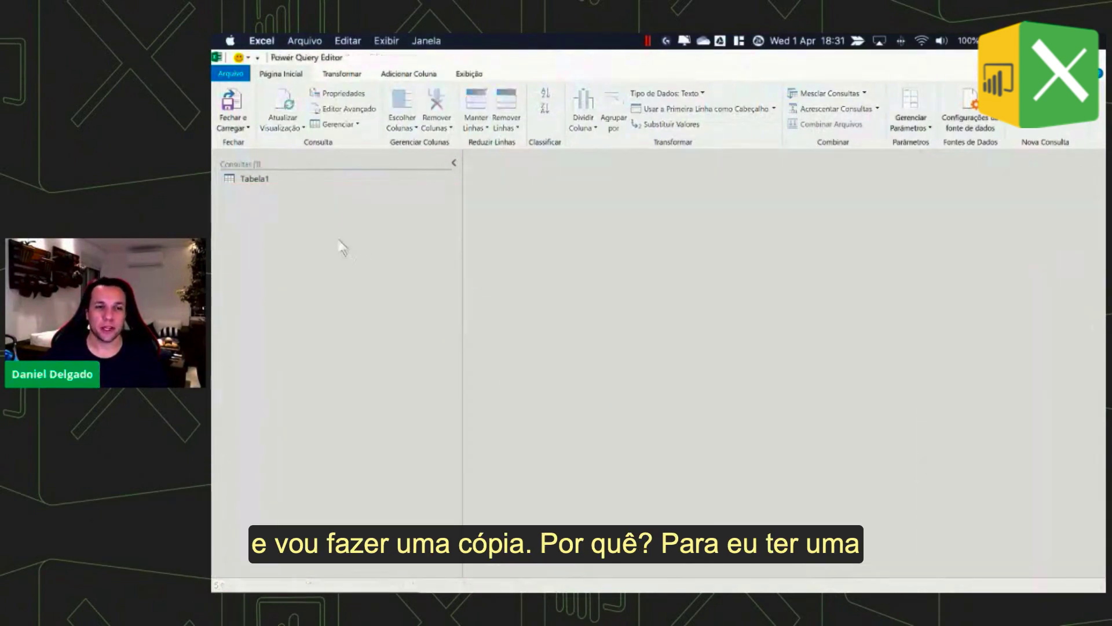
- Copy and paste Tabela1 as an independent Tabela1 (2) query, checking its Fonte and Tipo Alterado steps
right_click(270, 180)
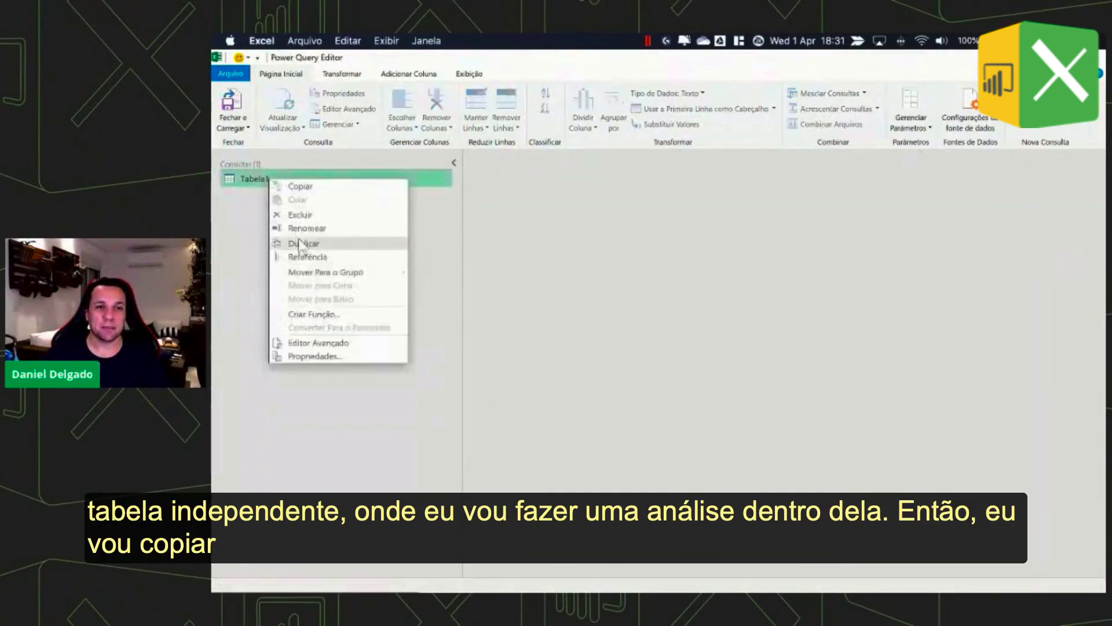
click(316, 192)
right_click(305, 207)
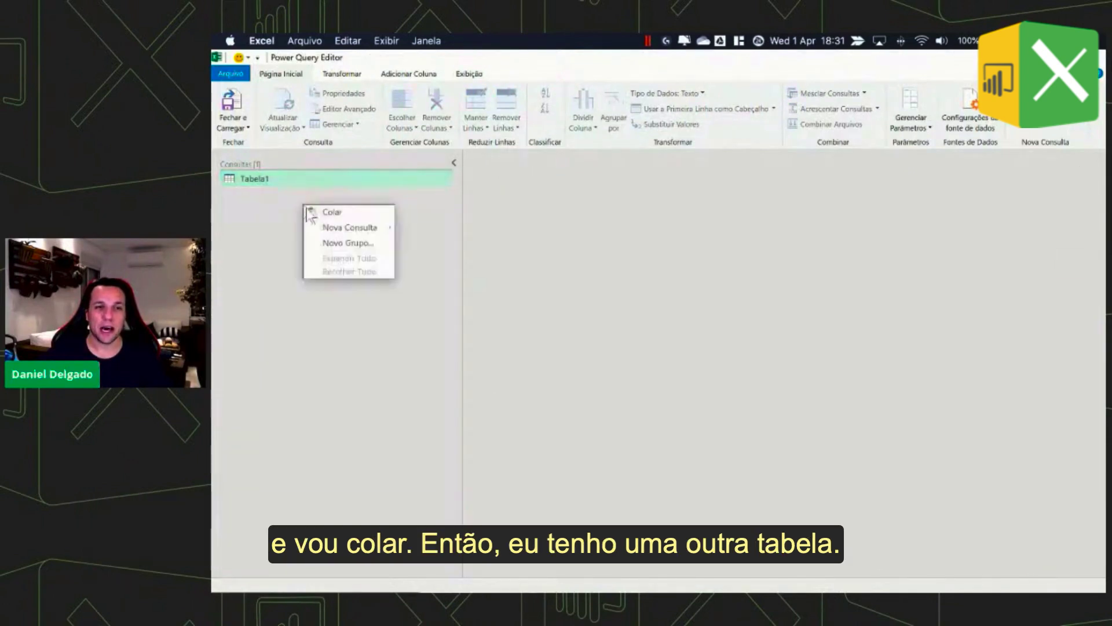
click(327, 212)
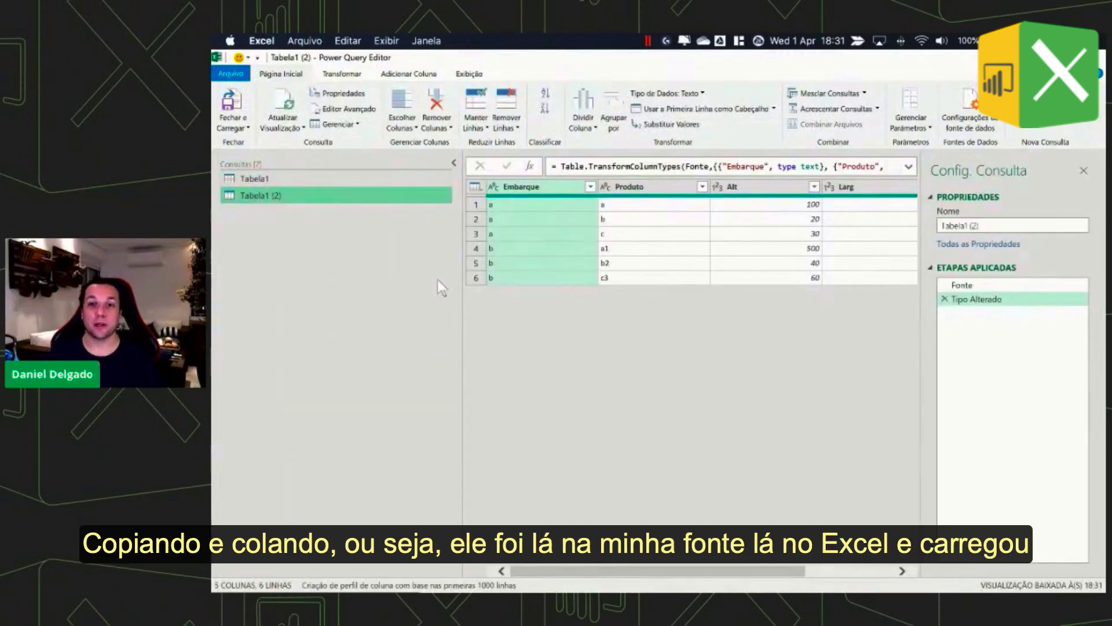
click(977, 285)
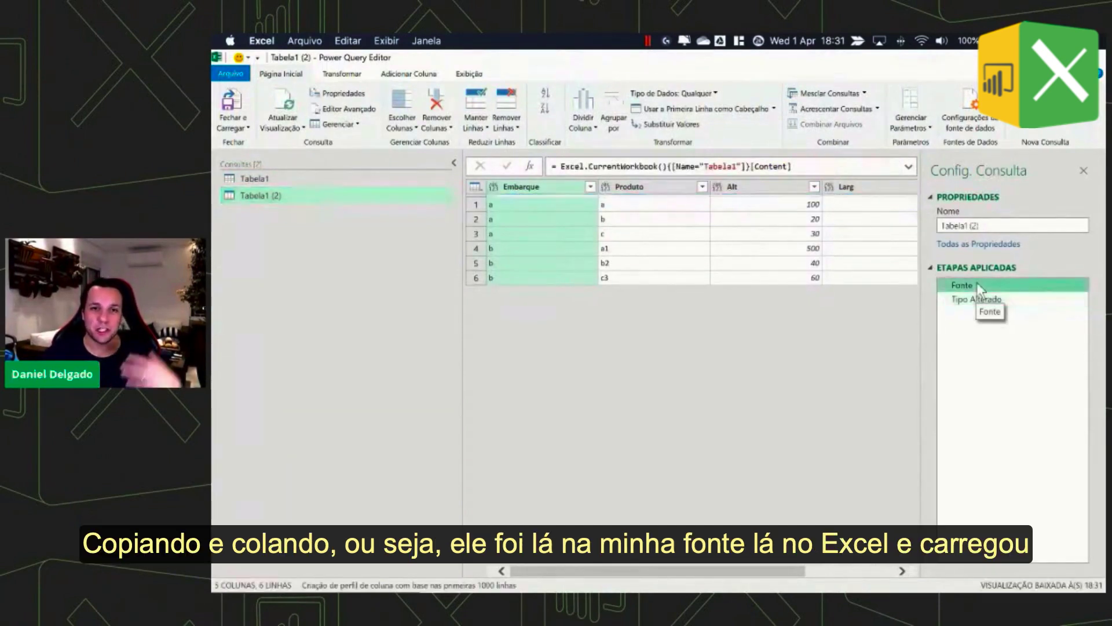
click(983, 300)
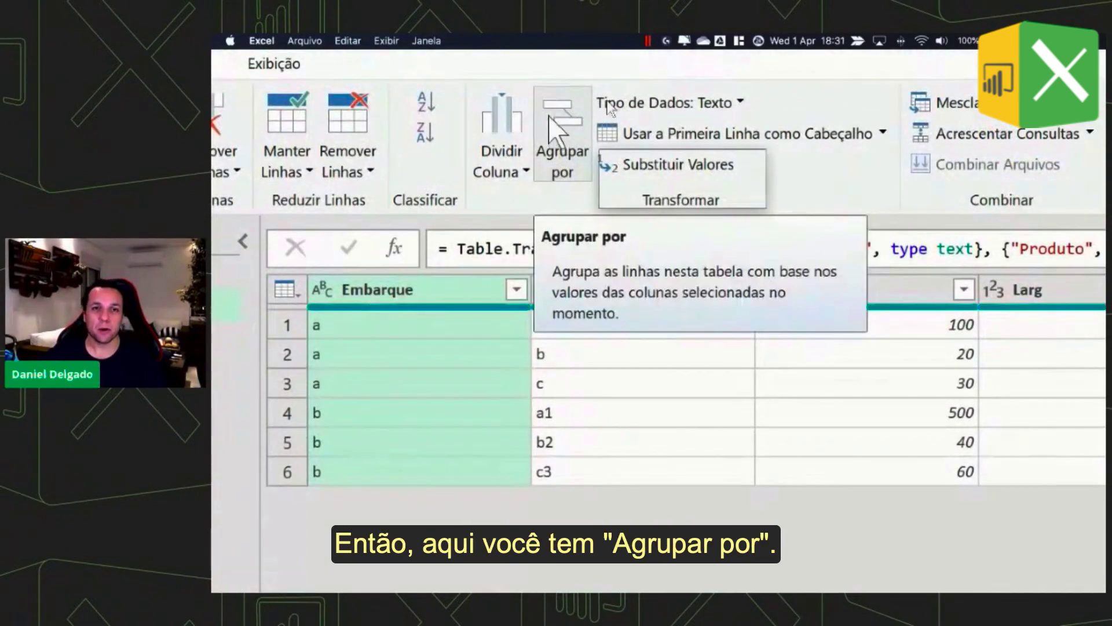
- Group by Embarque (advanced) with maior altura as the maximum of Alt, adding a second aggregation row
click(549, 117)
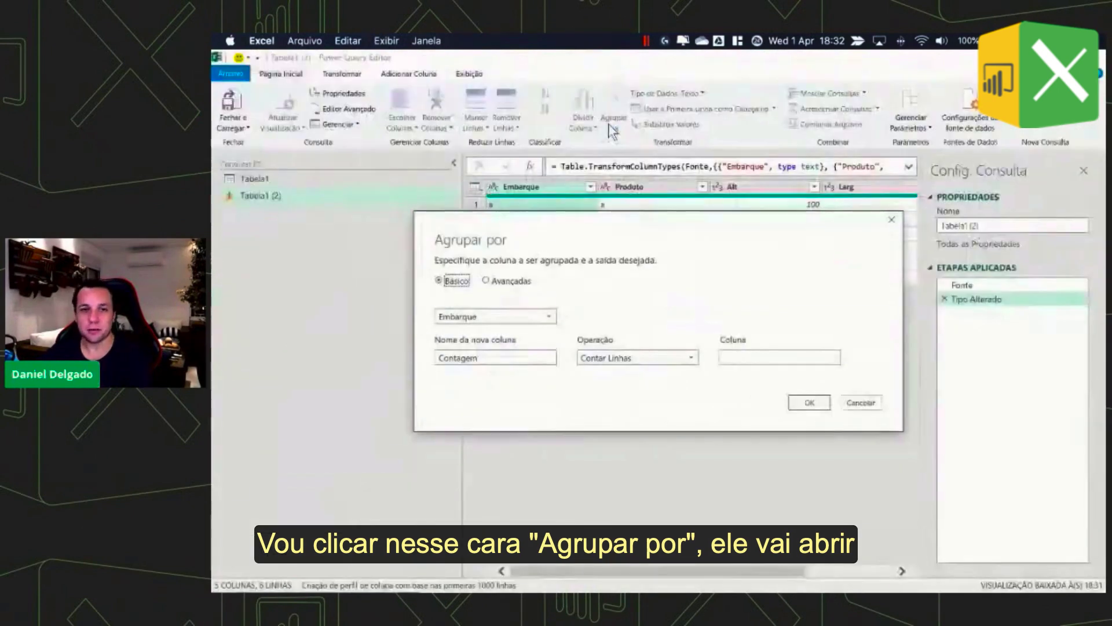
click(510, 281)
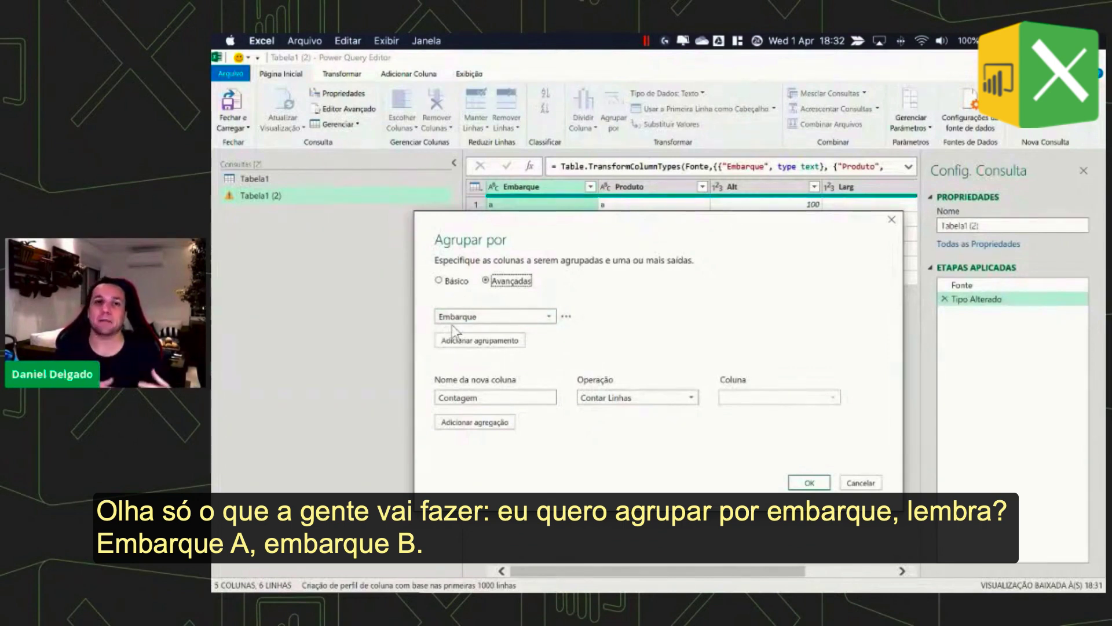
double_click(476, 399)
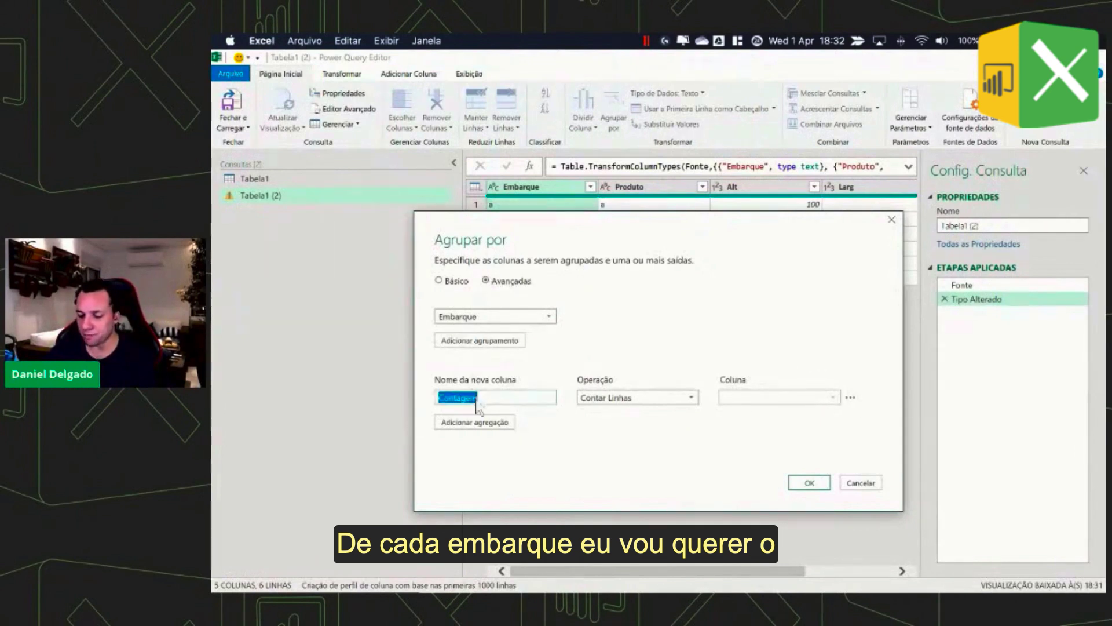
text(maior)
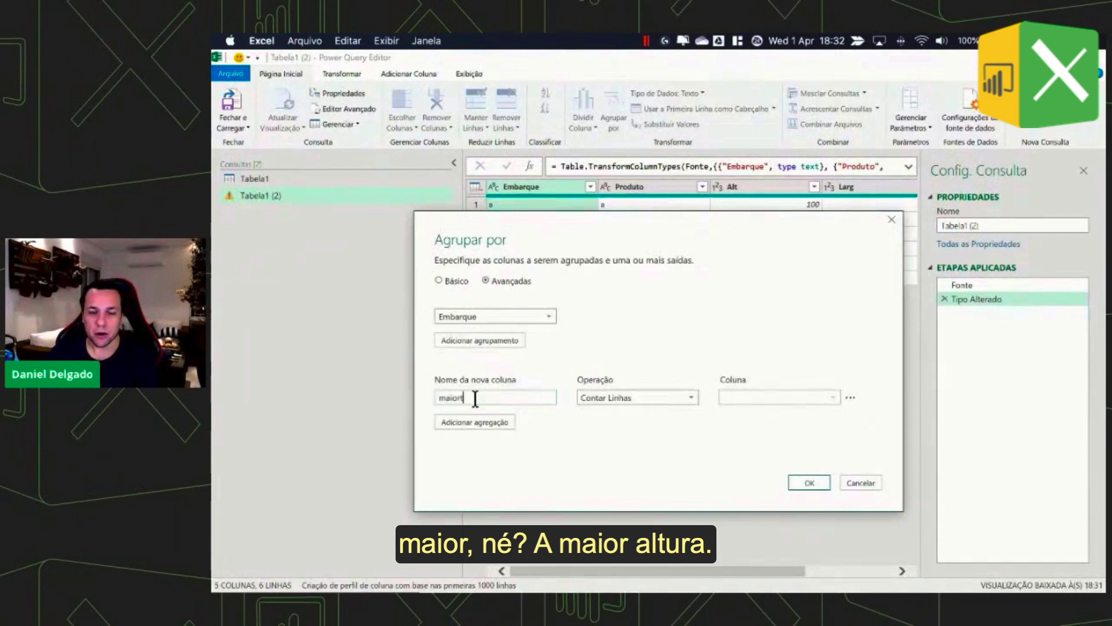
key(BackSpace)
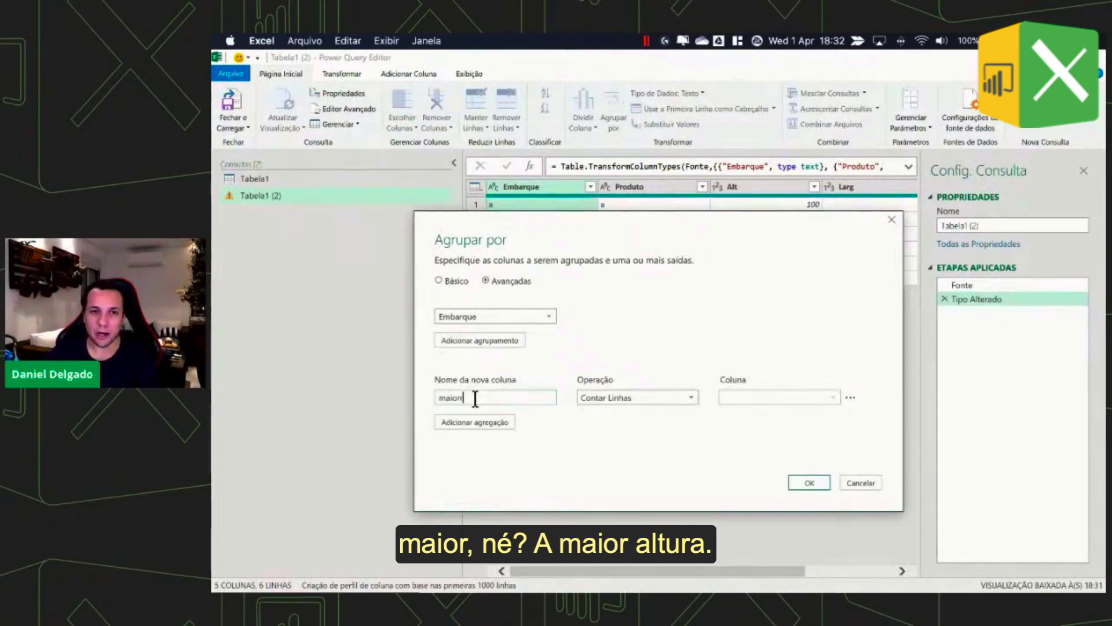
key(BackSpace)
text(altura)
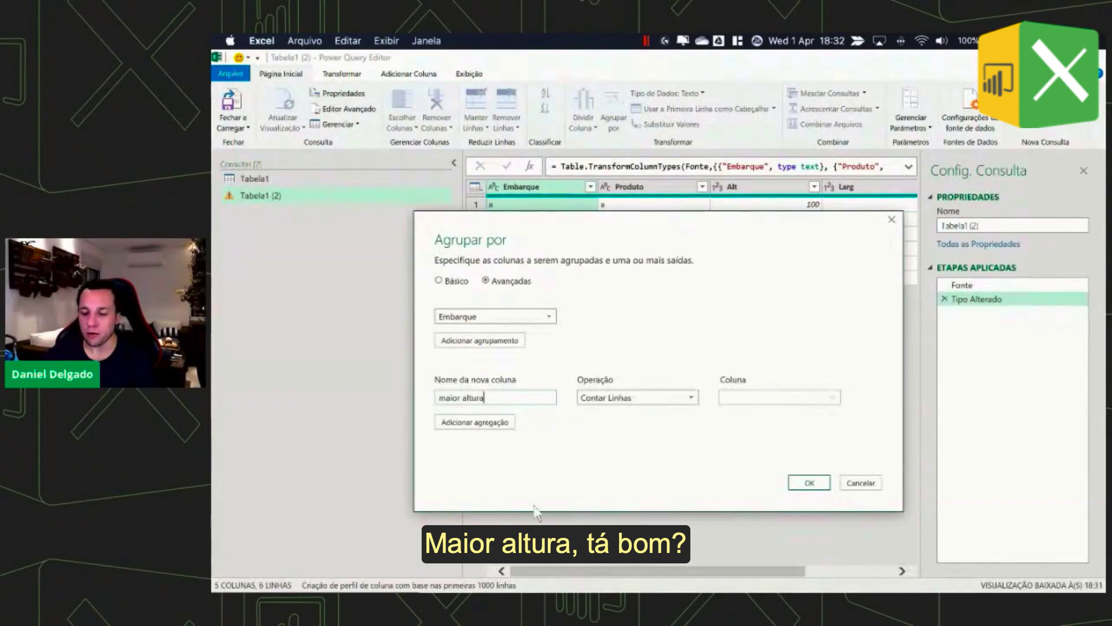
key(super+plus)
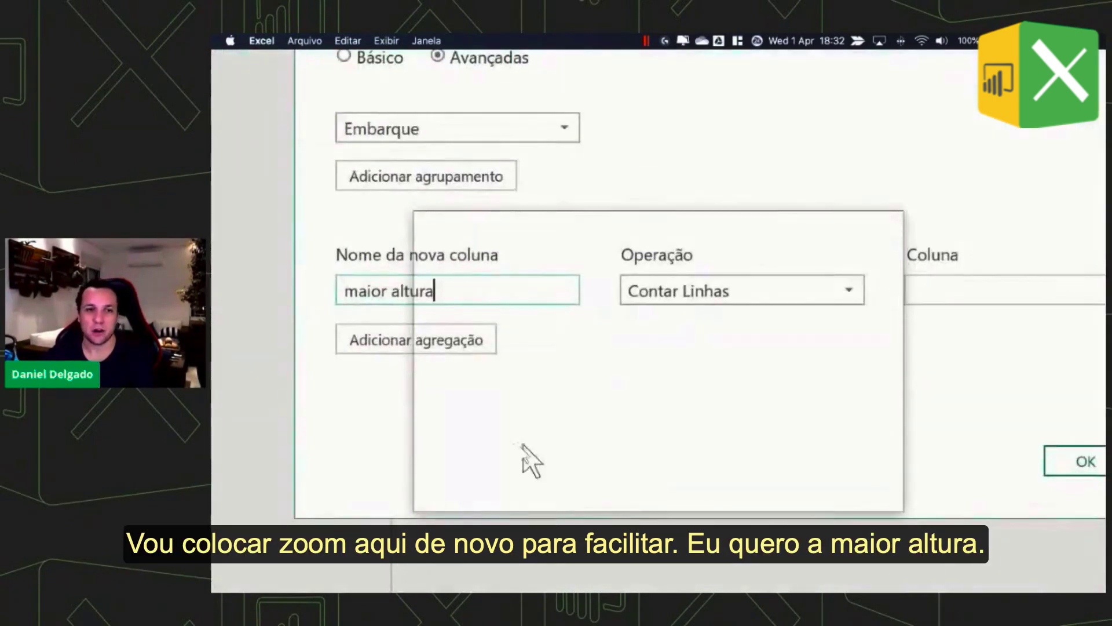
click(644, 304)
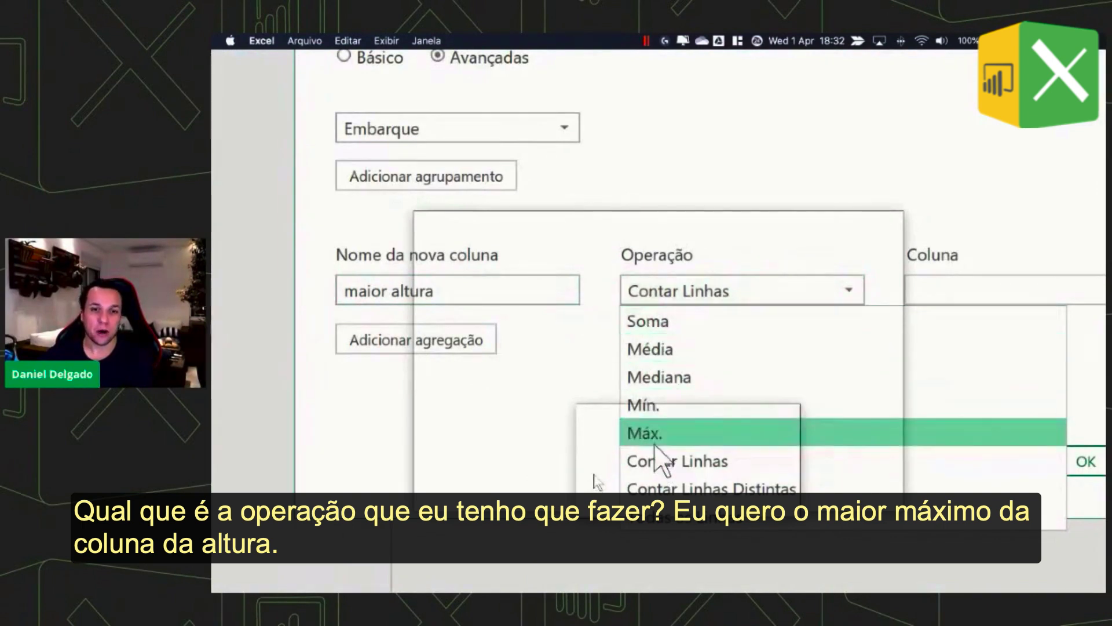
click(655, 440)
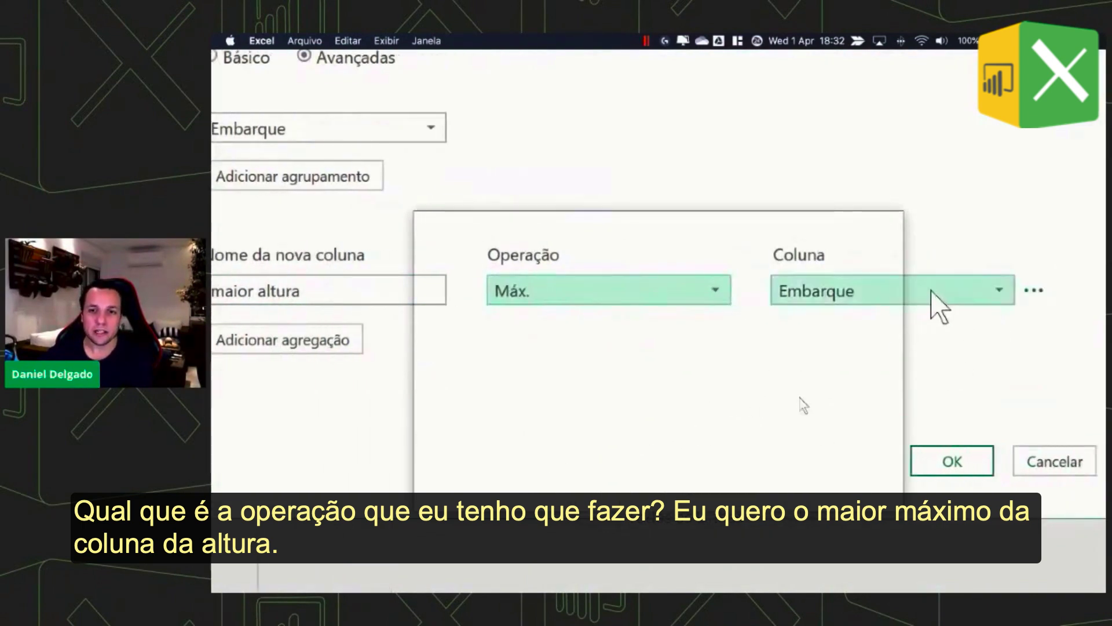
click(931, 293)
click(884, 378)
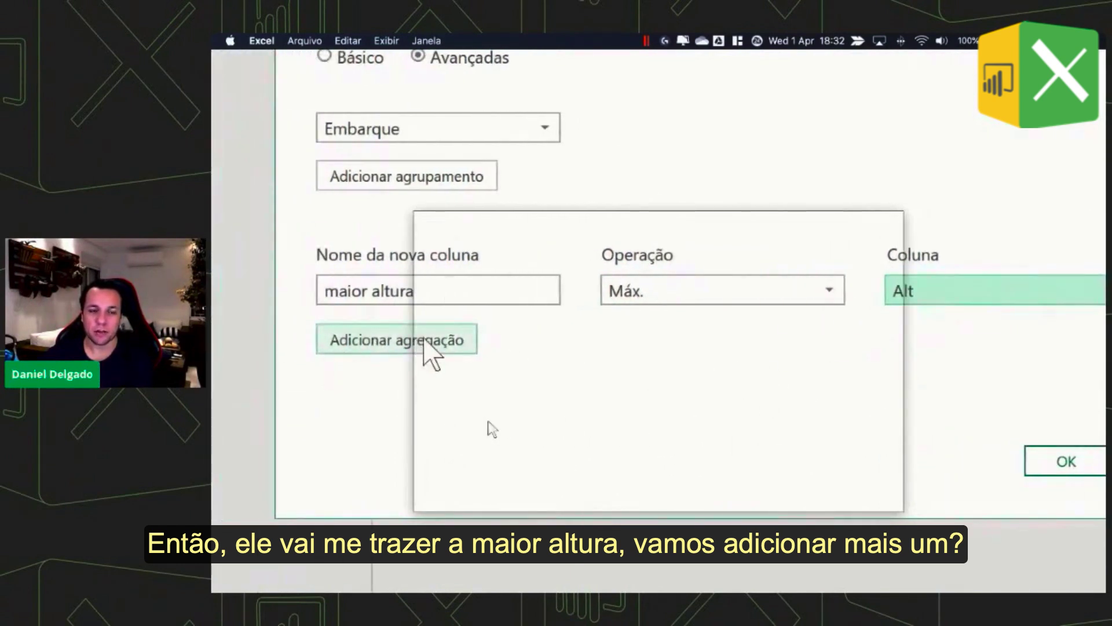
click(325, 343)
- Define the second aggregation 'maior largura' as the maximum of Larg
click(395, 343)
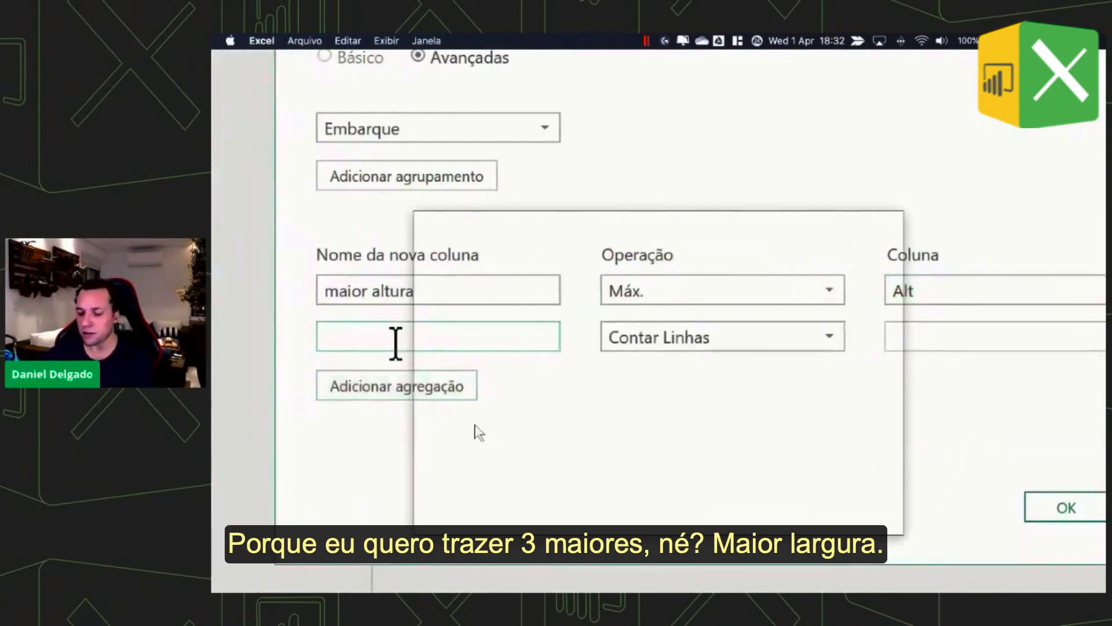
text(maior largr)
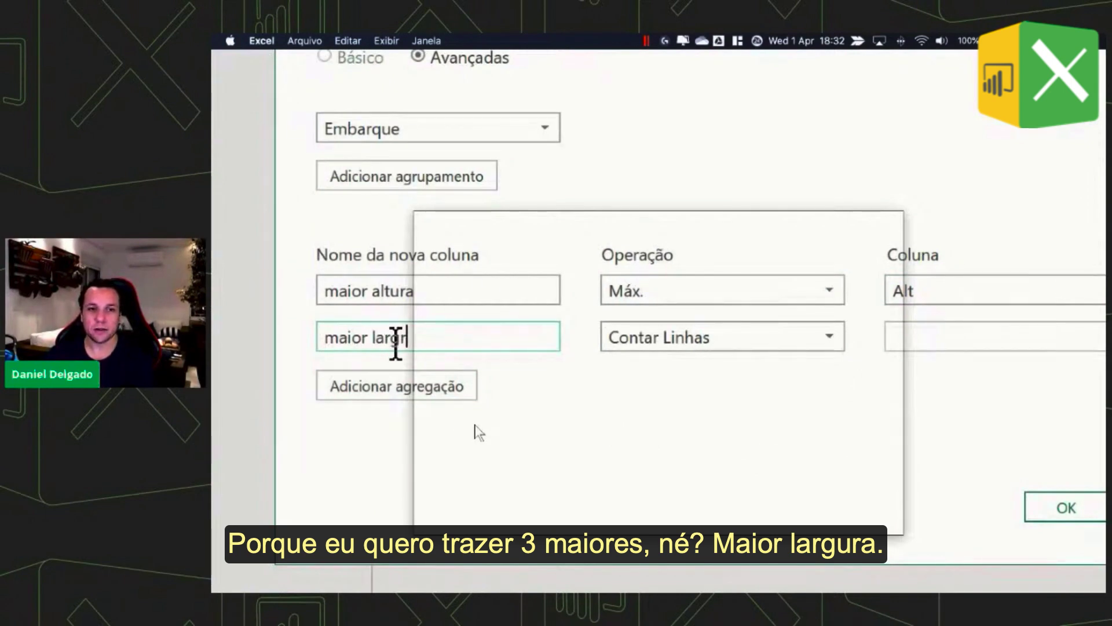
key(BackSpace)
text(ura)
key(Tab)
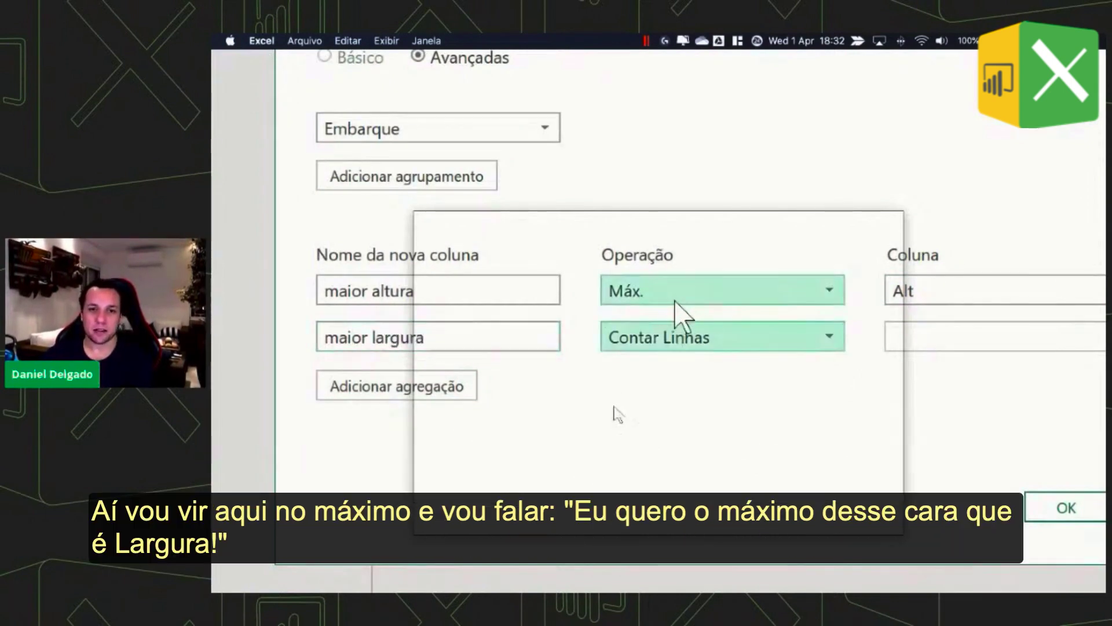
click(676, 340)
click(655, 476)
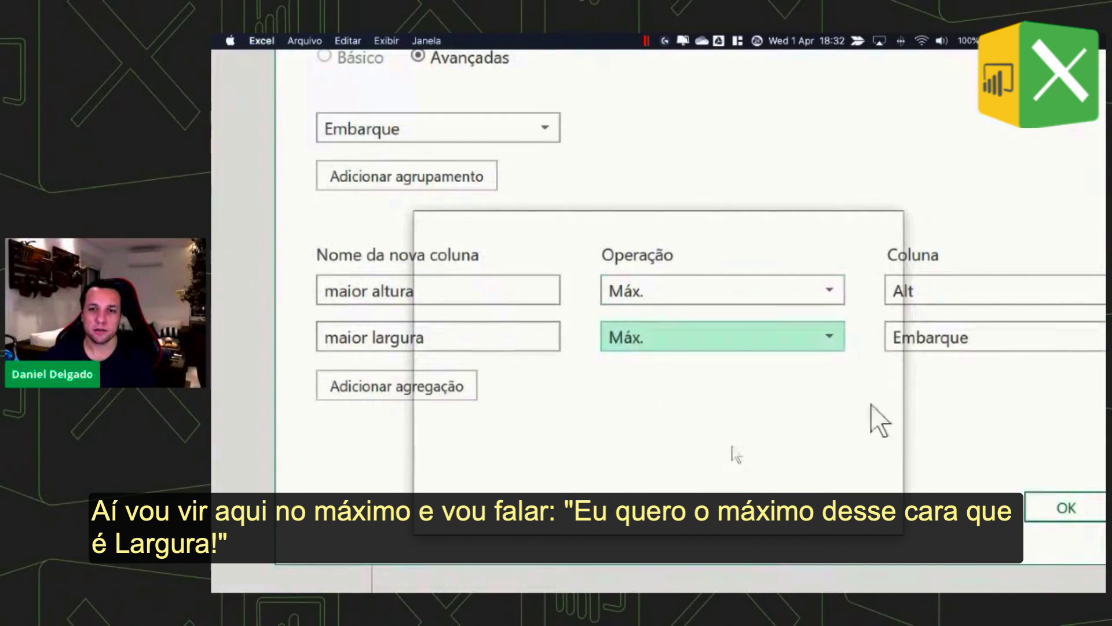
click(944, 347)
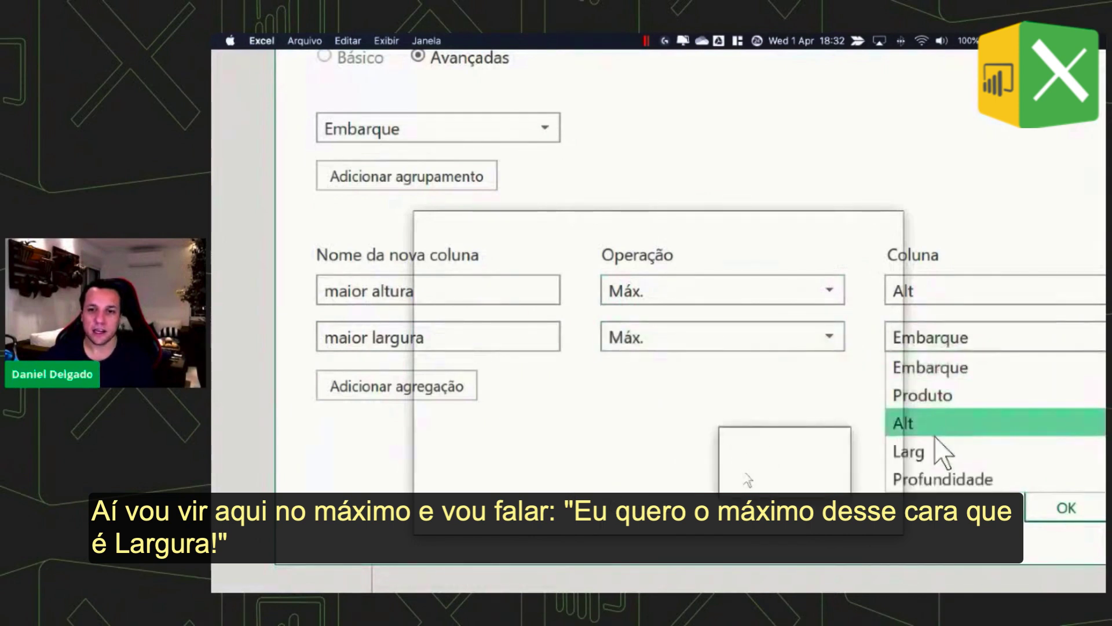
click(936, 453)
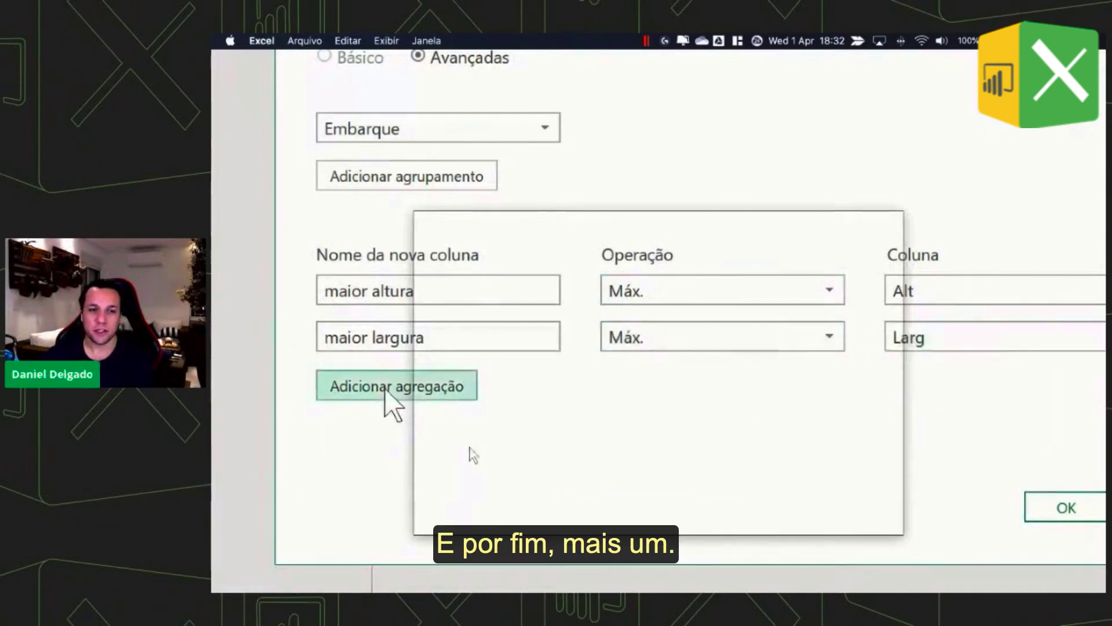
- Add 'maior profundidade' as the maximum of Profundidade and apply the grouping
click(385, 388)
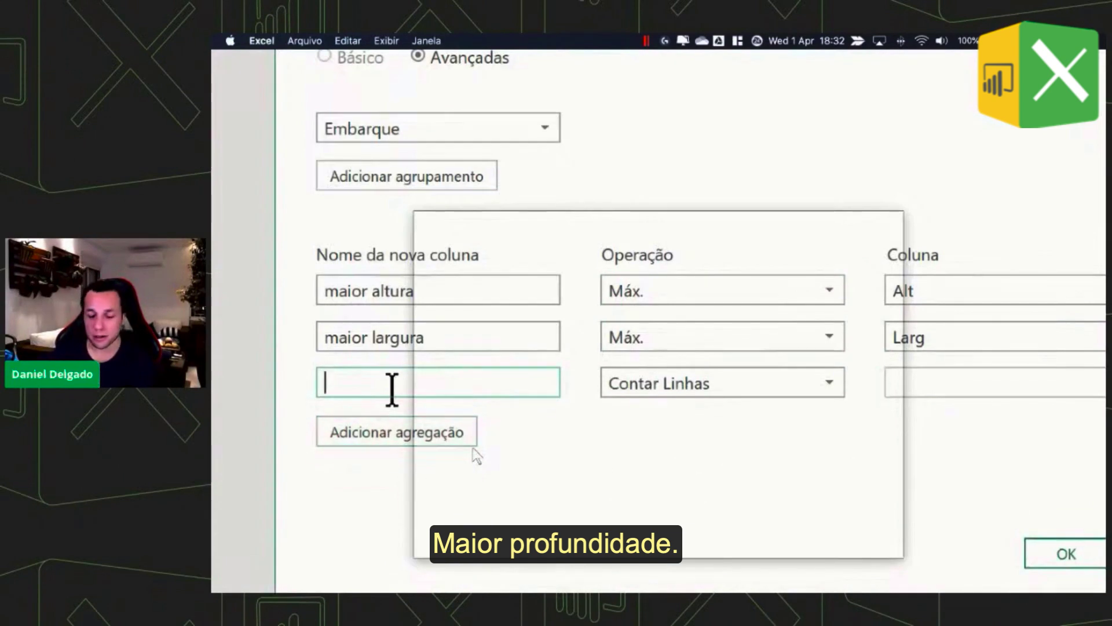
text(maior prog)
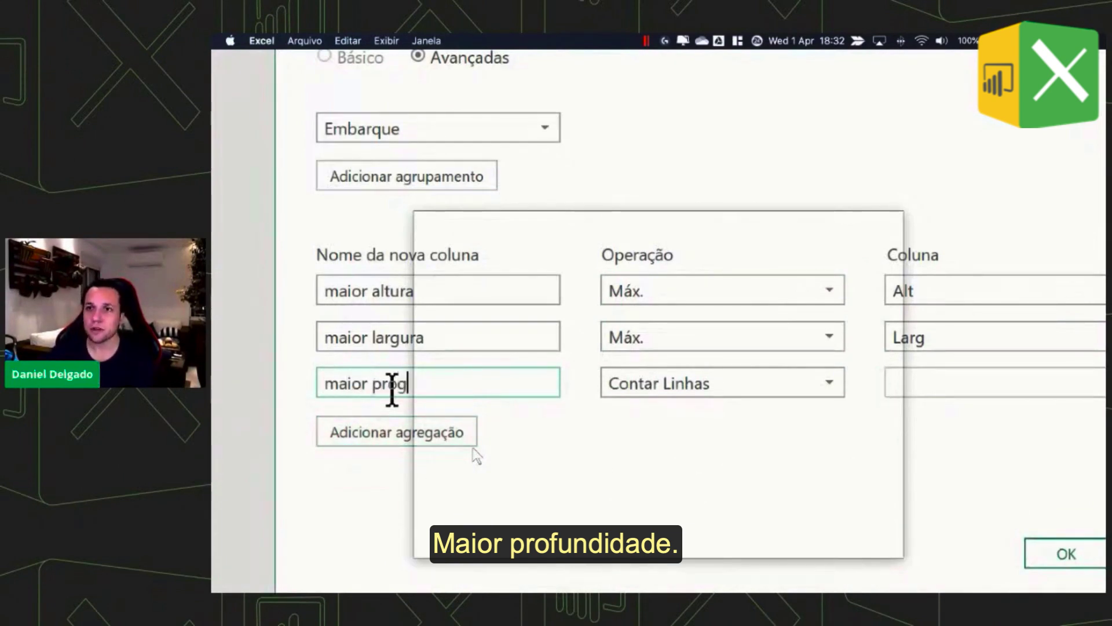
key(BackSpace)
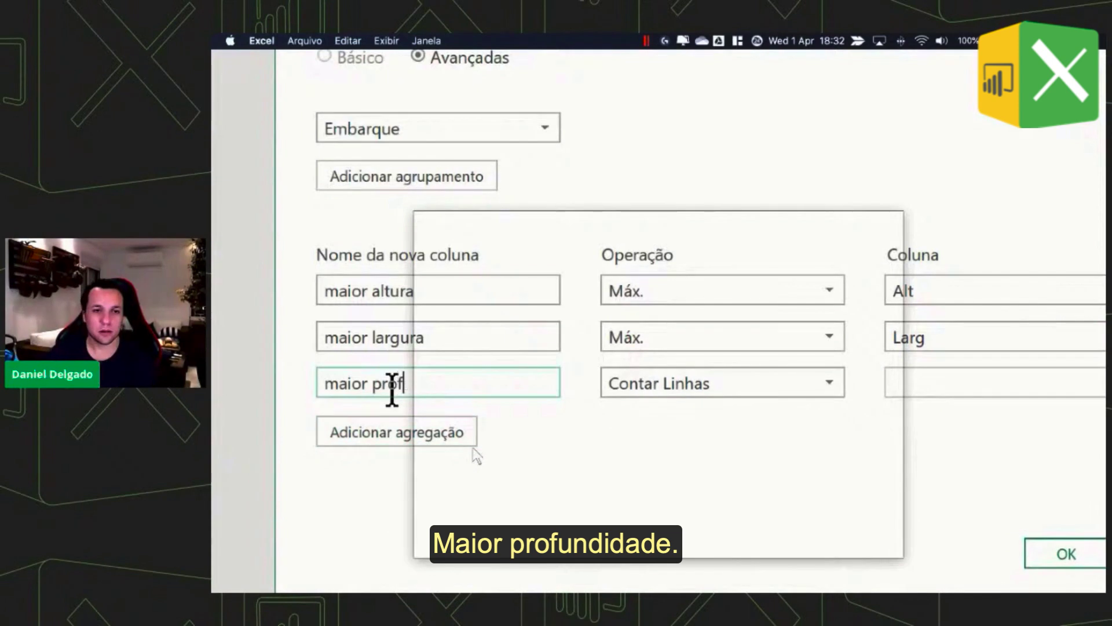
text(fundidade)
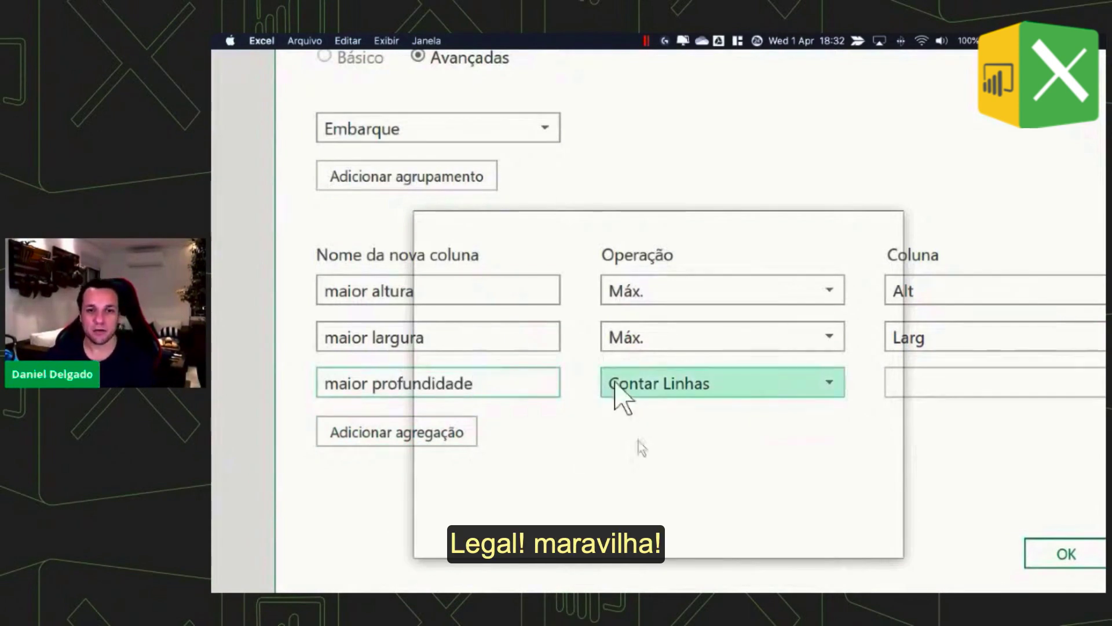
click(616, 391)
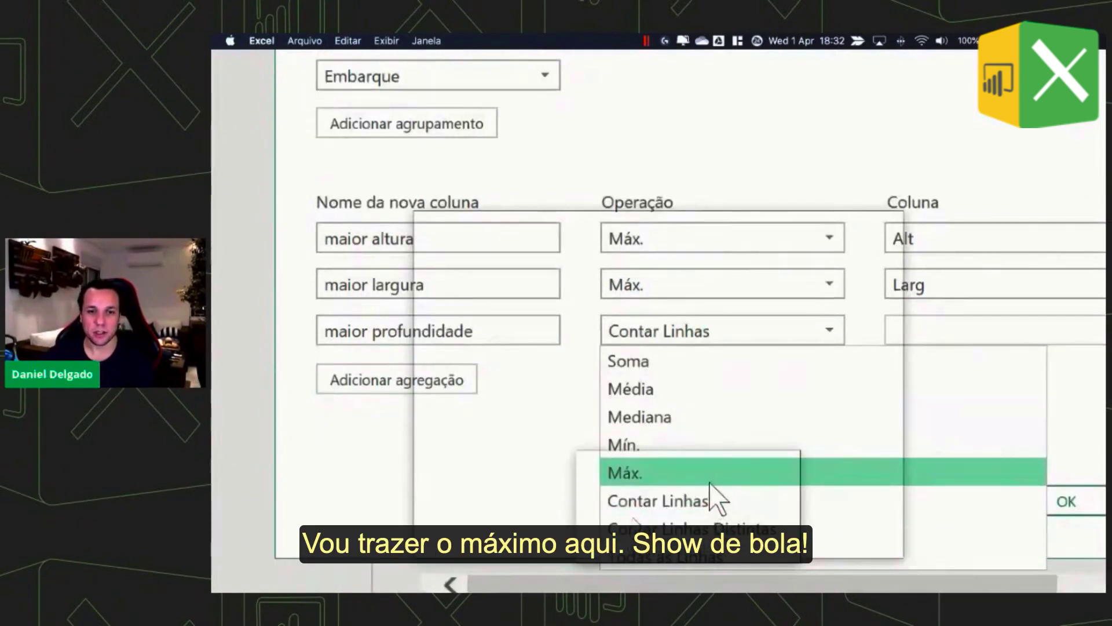
click(717, 484)
click(980, 328)
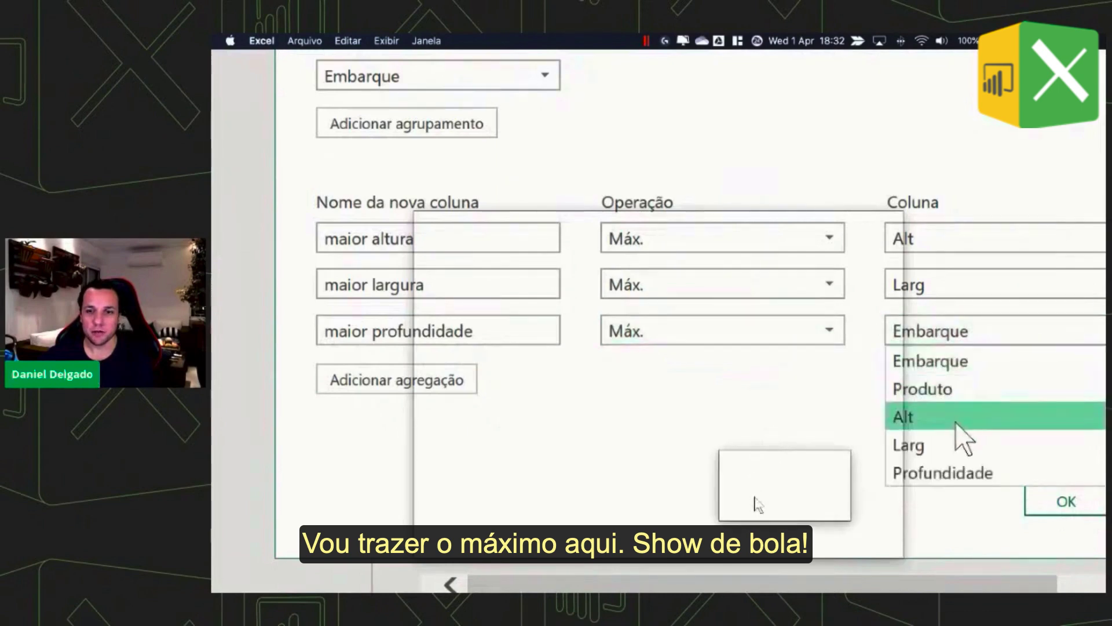
click(948, 471)
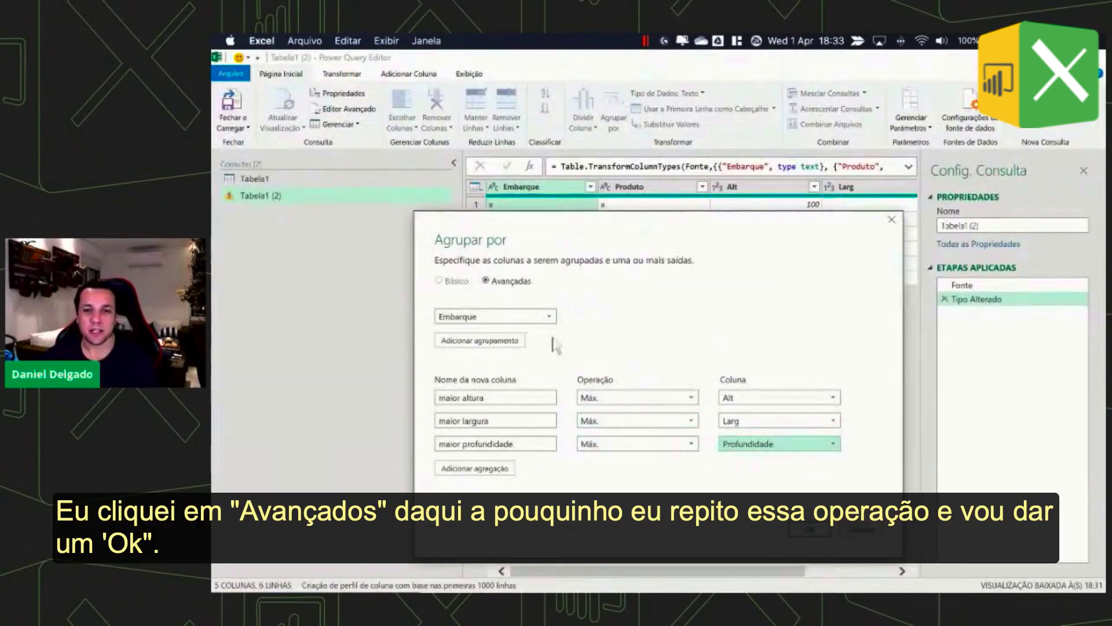
mouse_move(779, 443)
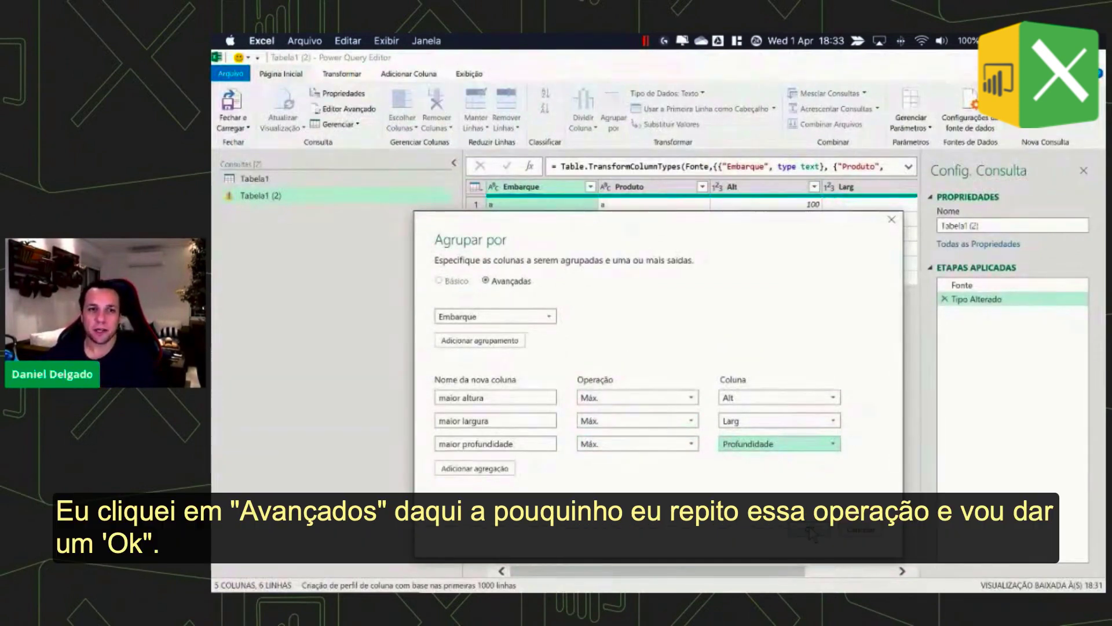
click(810, 529)
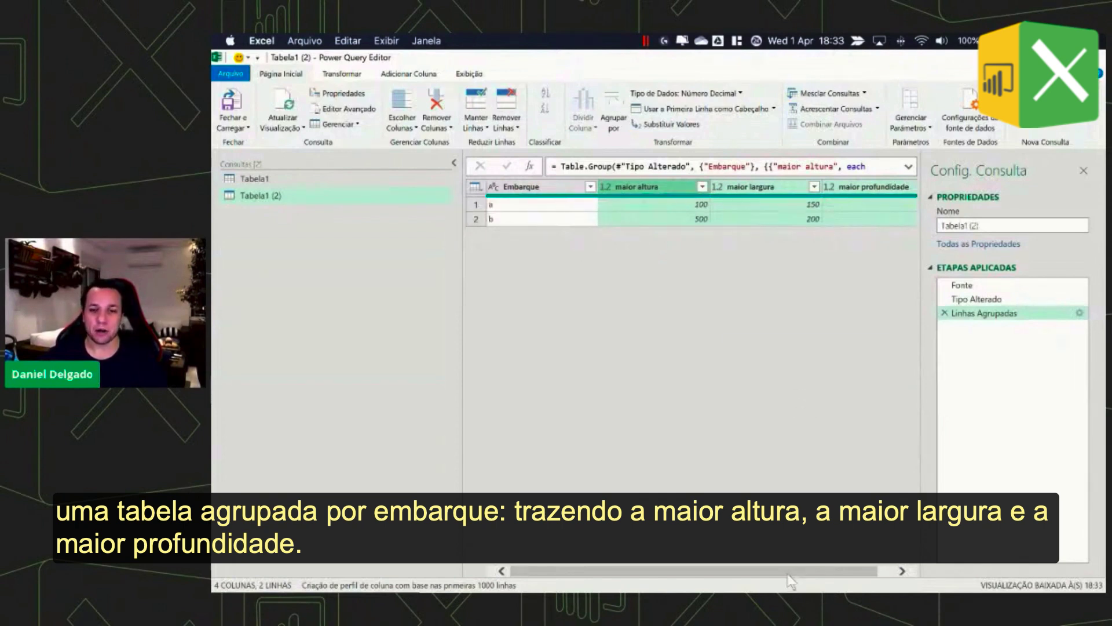
- Scroll the preview right and switch back to the original Tabela1 query
drag(789, 571, 806, 572)
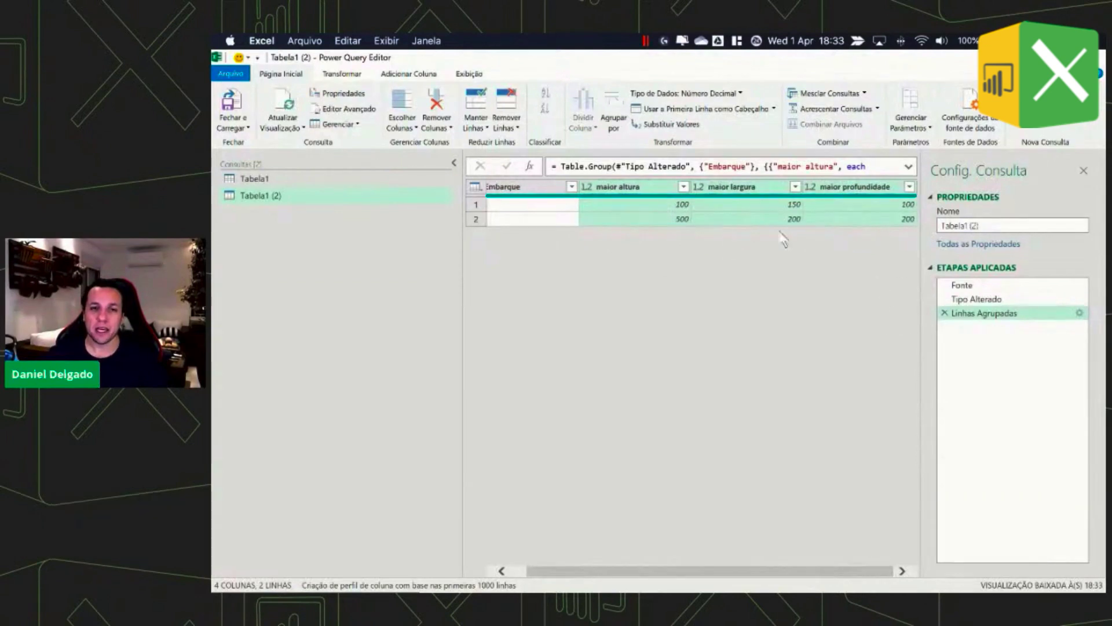
click(307, 178)
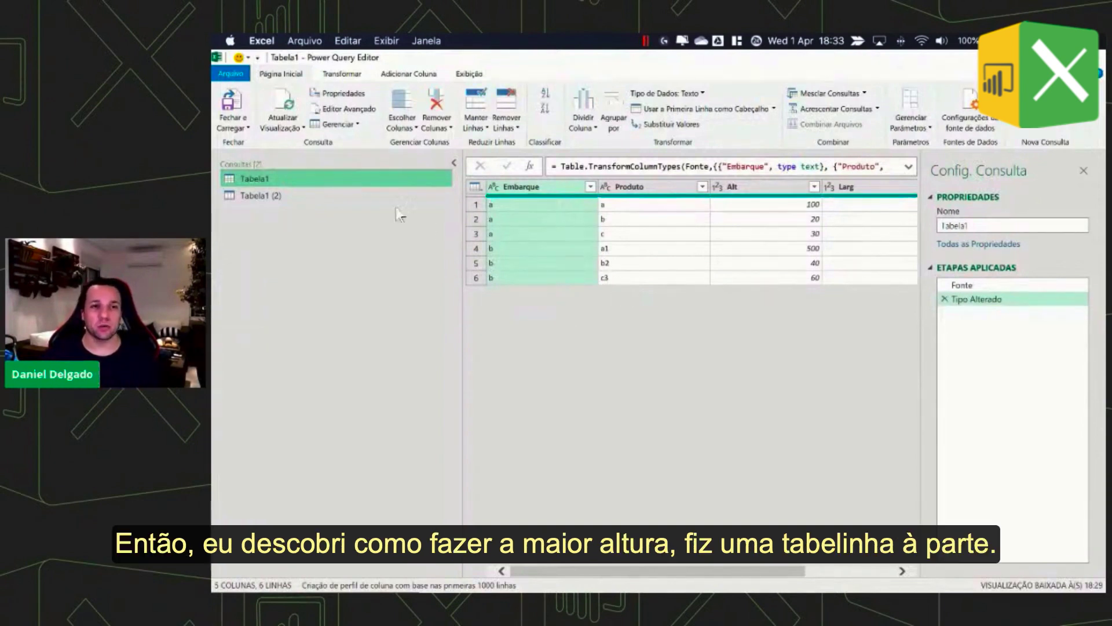
- Review Tabela1 (2)'s advanced Group By settings and cancel without changes
click(372, 197)
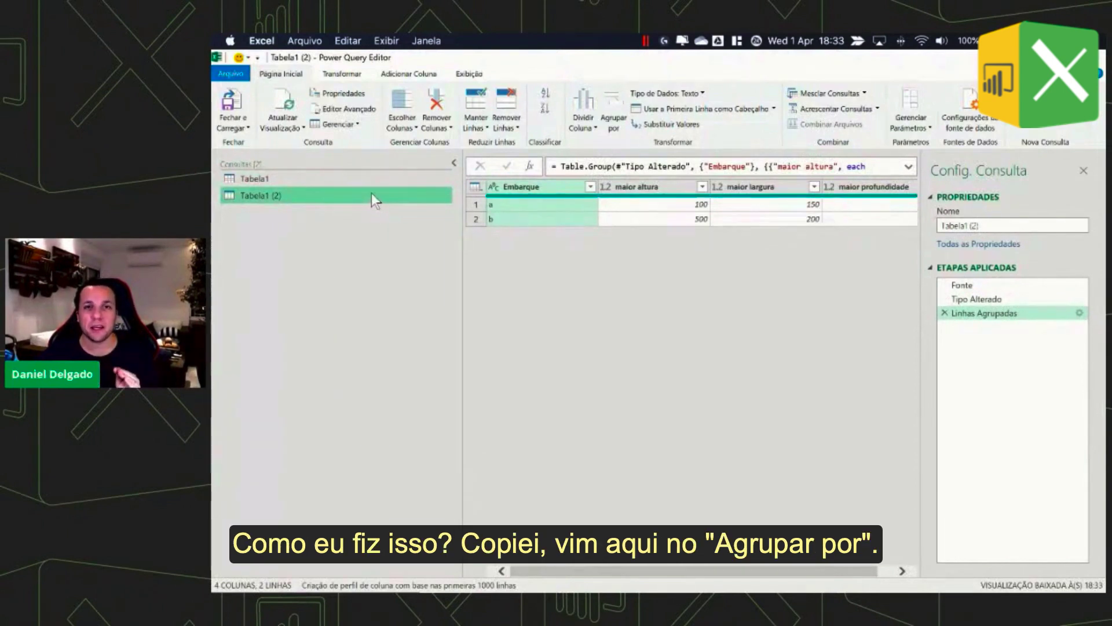
click(612, 110)
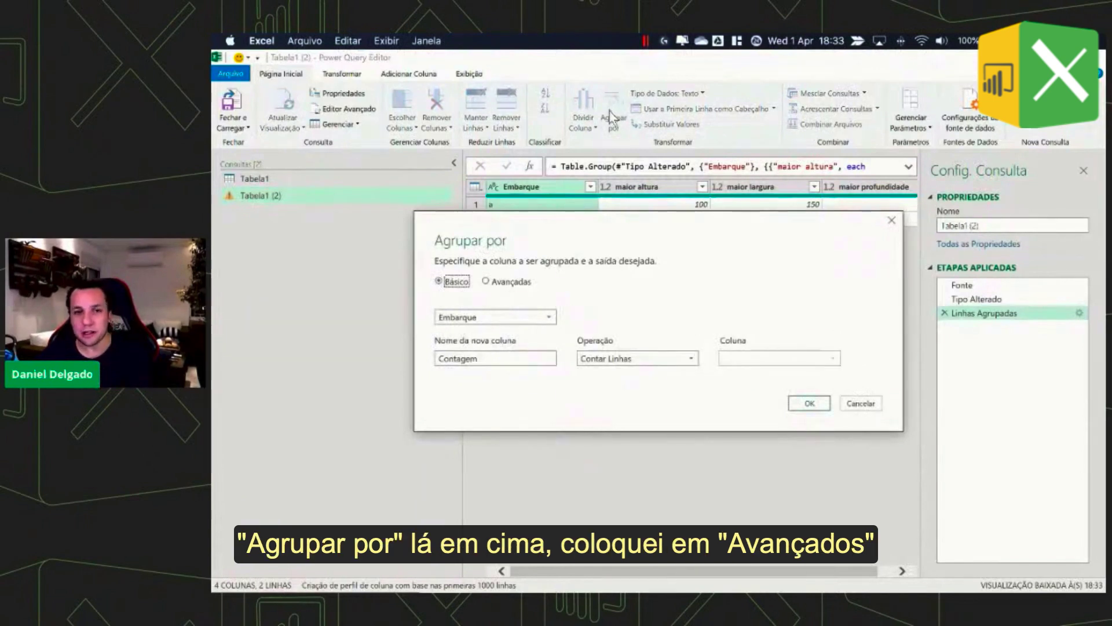
click(528, 284)
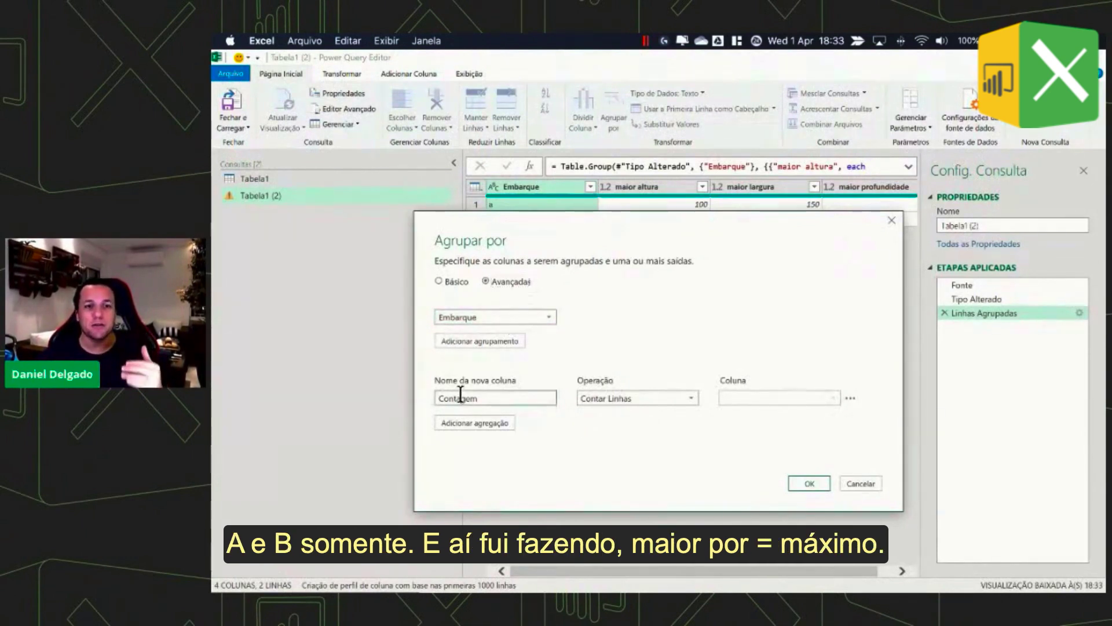
click(620, 399)
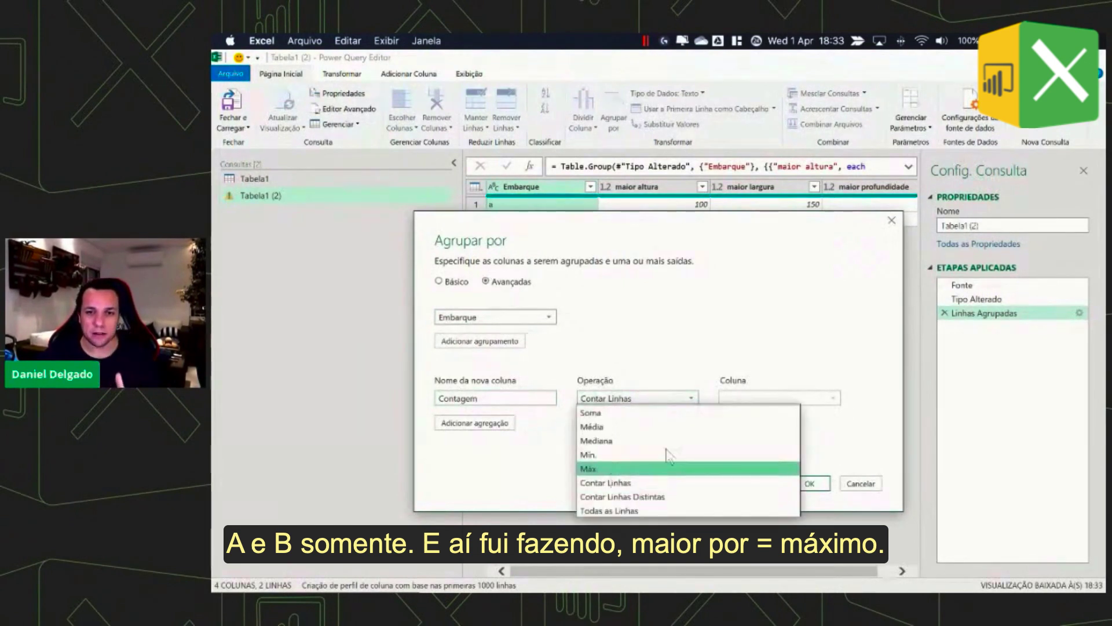
click(764, 399)
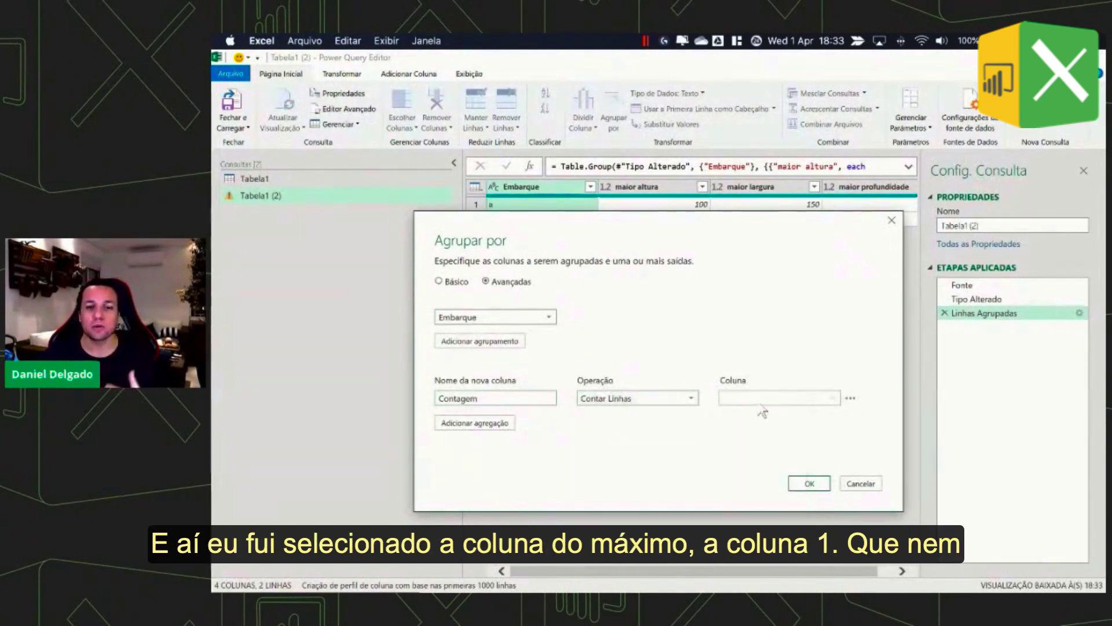
click(861, 484)
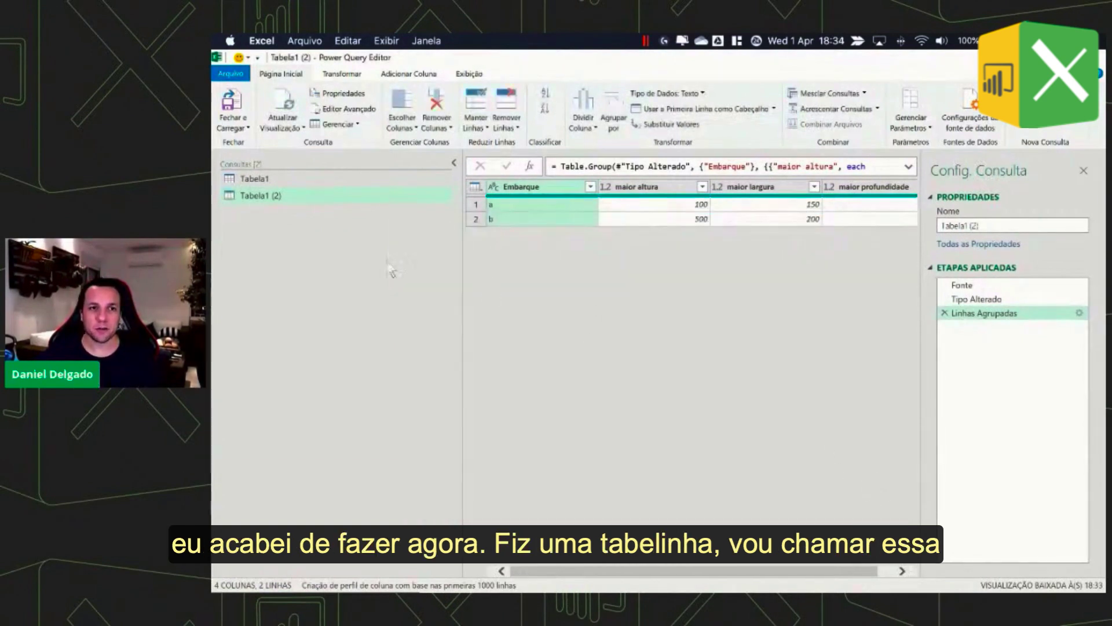
- Rename Tabela1 (2) to 'maiores medidas' and switch to the Tabela1 query
double_click(302, 196)
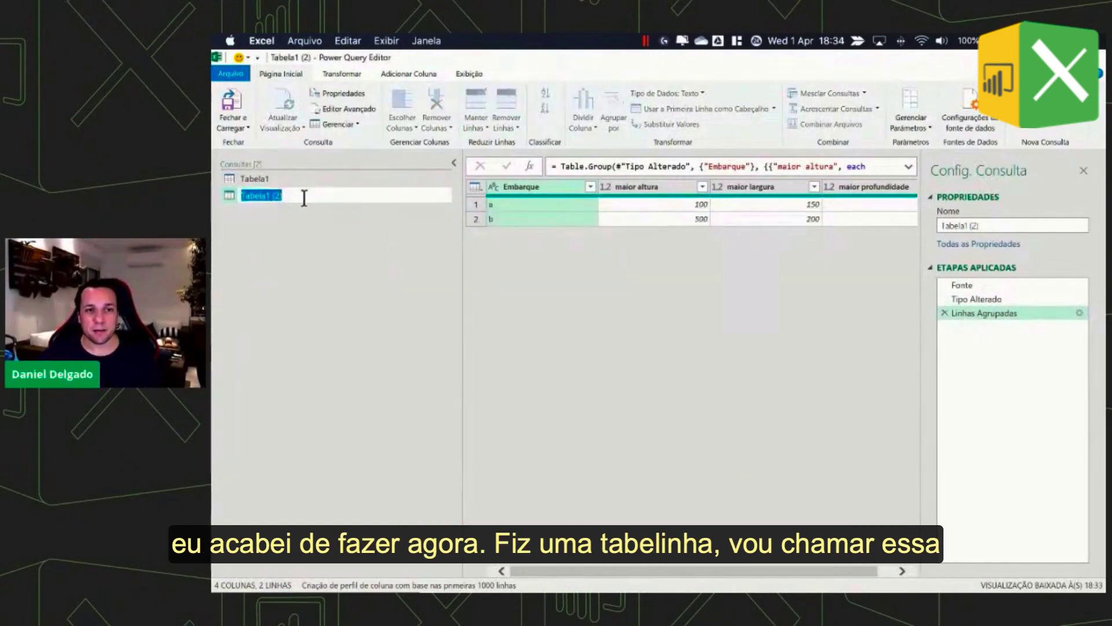
text(maiores)
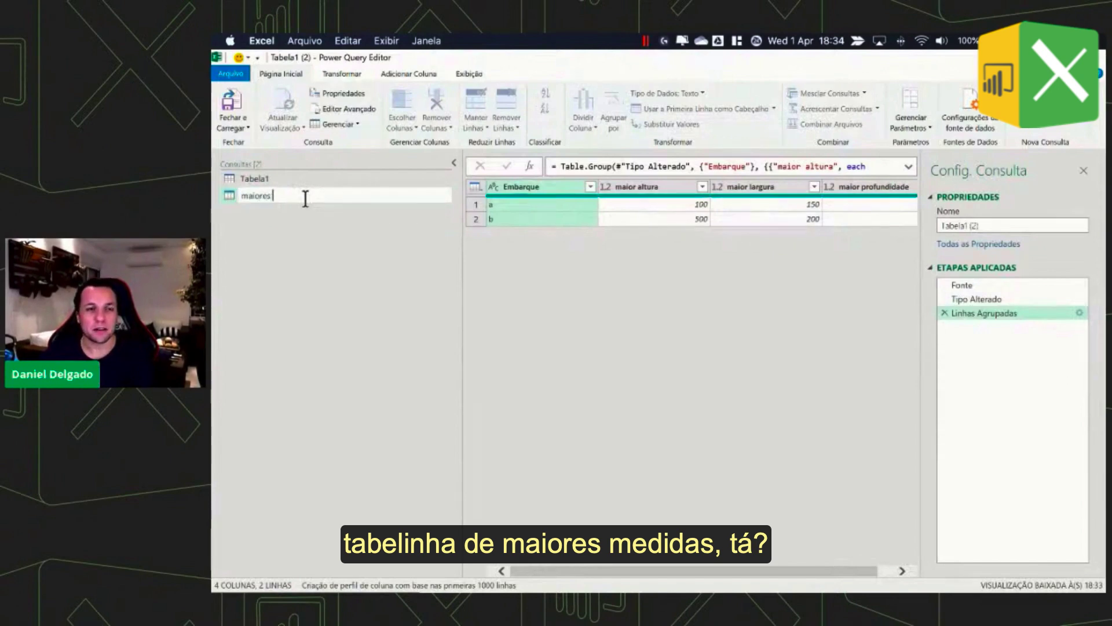
text( medi)
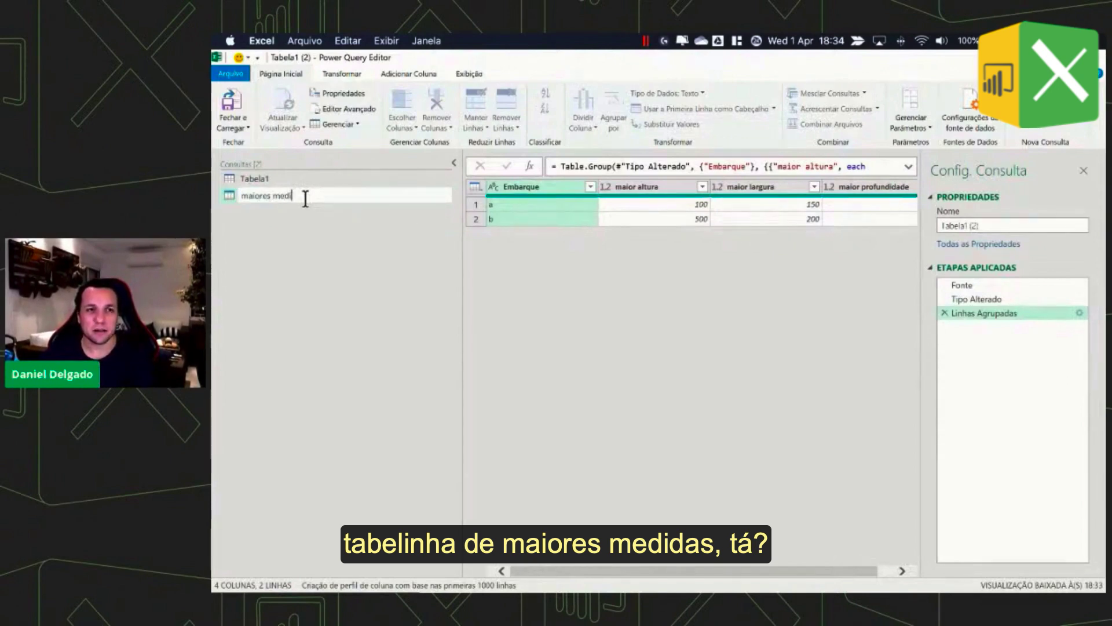
text(das)
key(Return)
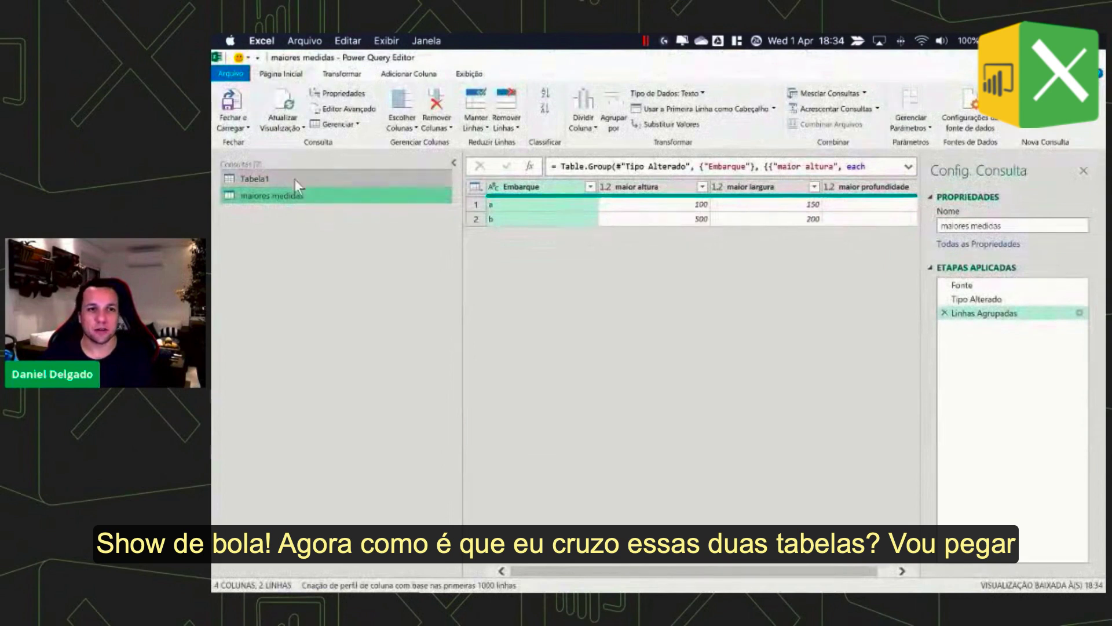
click(294, 179)
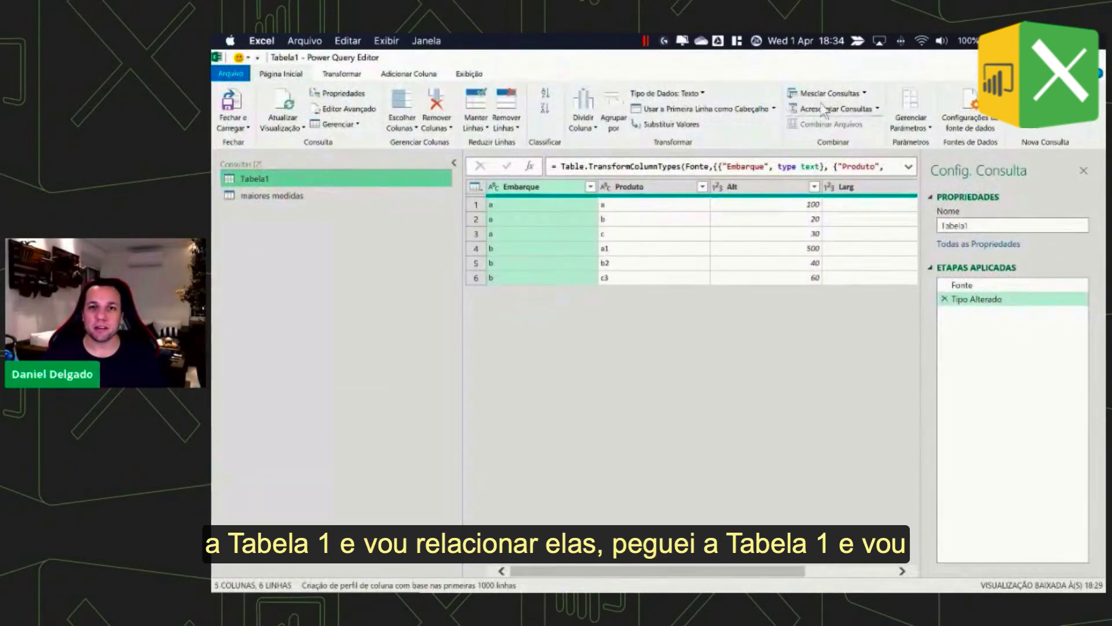
- Merge Tabela1 with maiores medidas, matching on the Embarque column in both queries
click(826, 95)
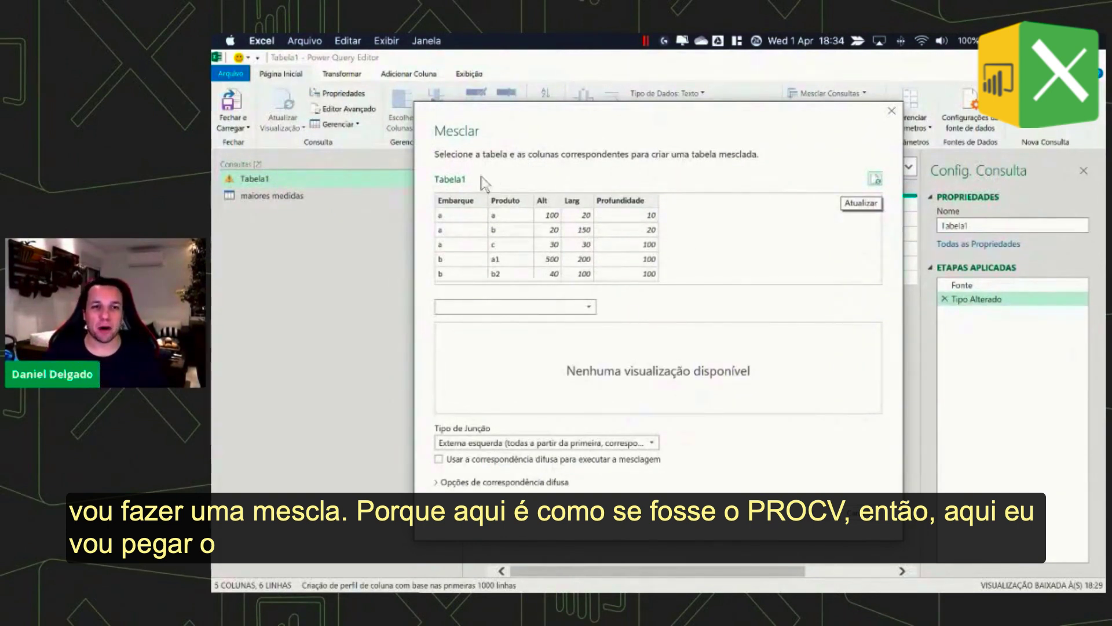
click(461, 201)
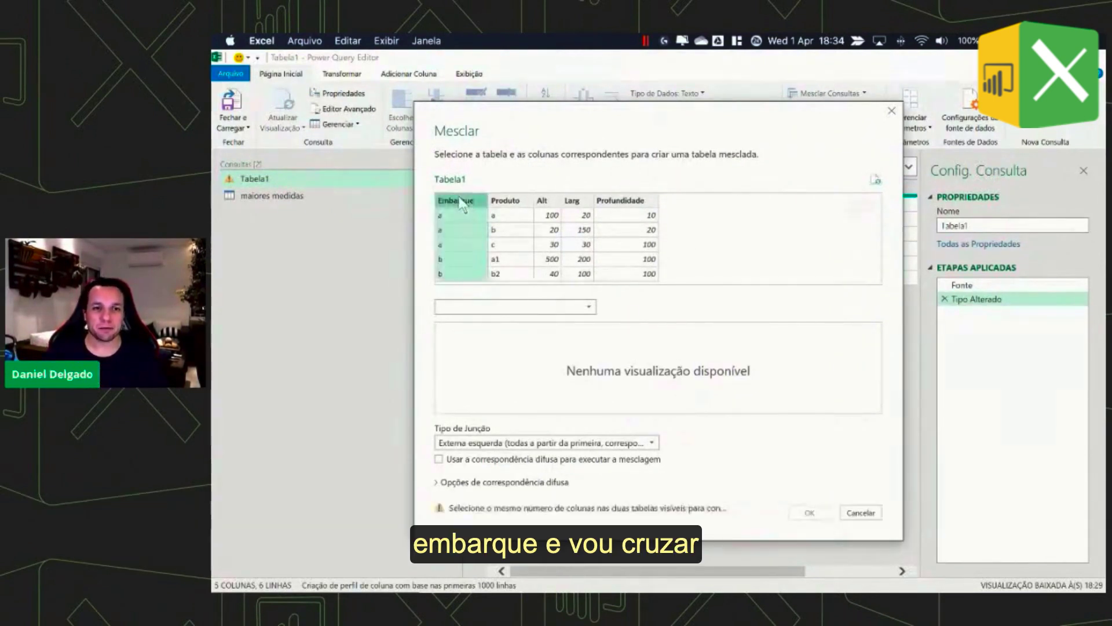
click(470, 306)
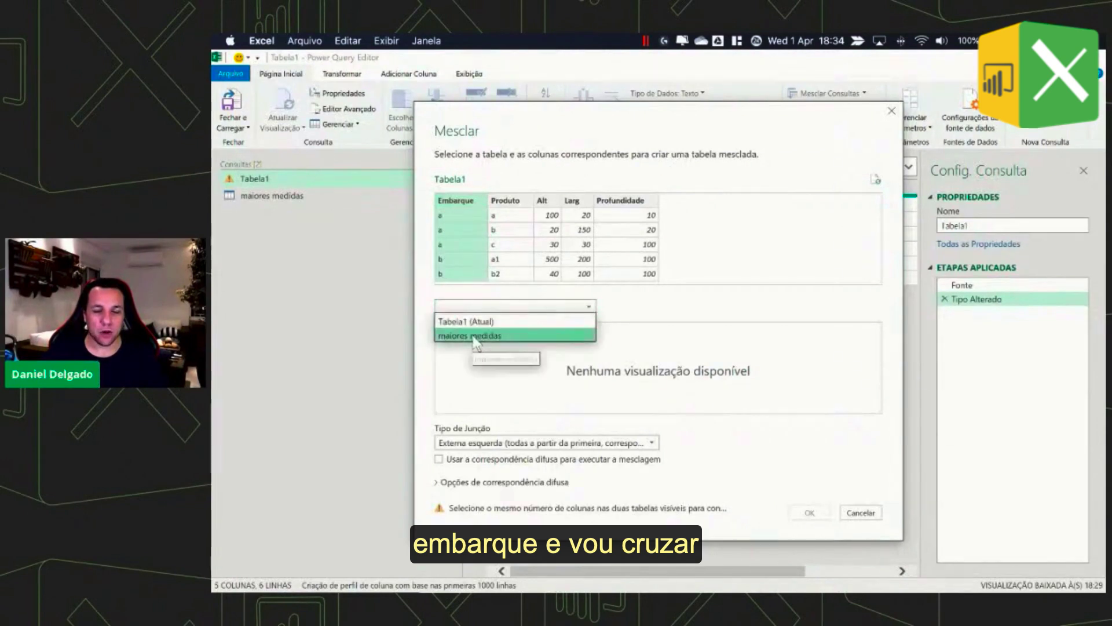
click(474, 336)
click(456, 330)
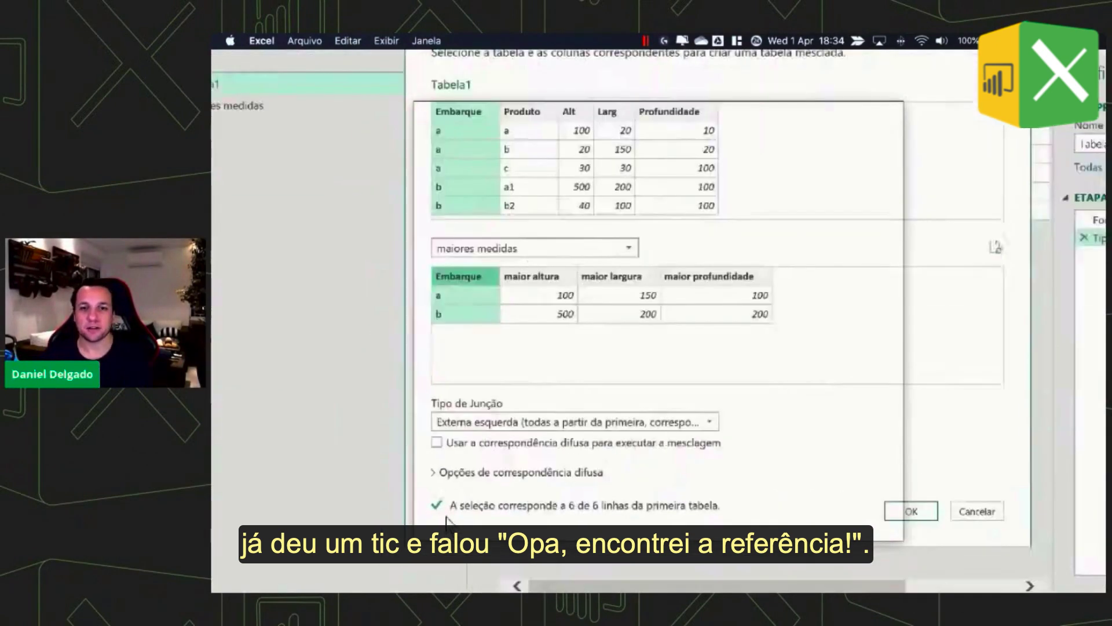
click(815, 518)
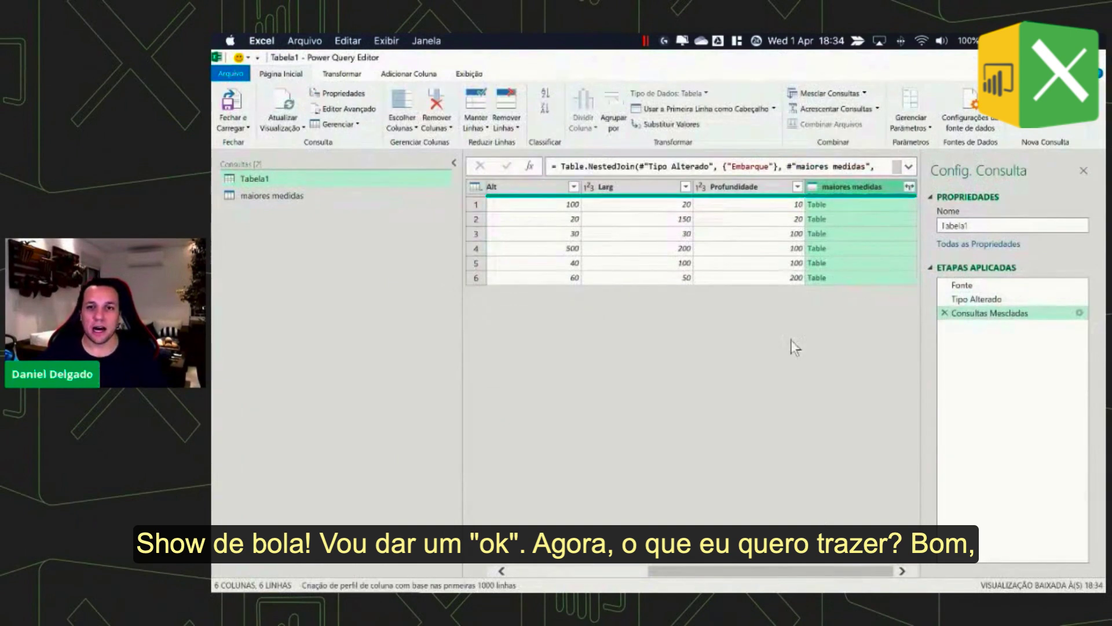
- Expand maiores medidas into maior altura, maior largura and maior profundidade columns without a prefix
click(910, 186)
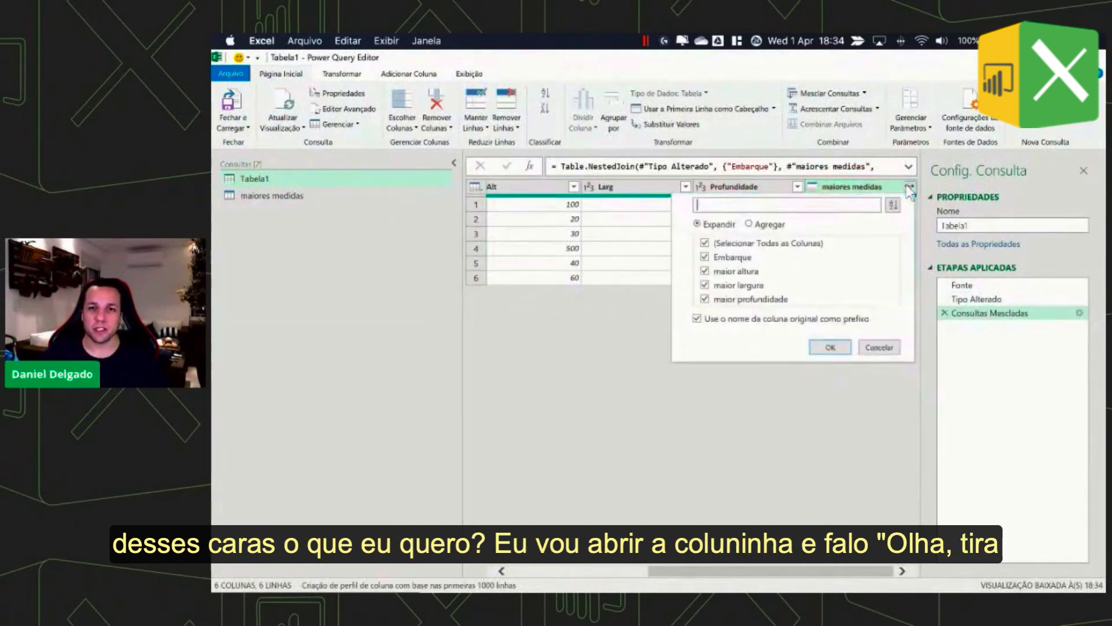
click(773, 244)
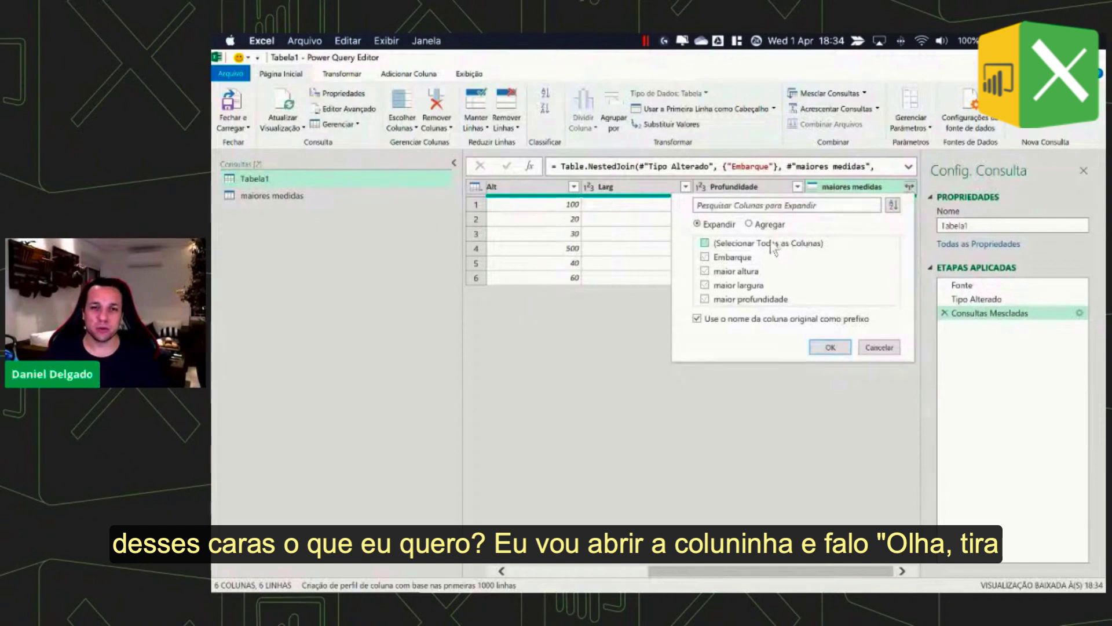
click(729, 272)
click(729, 285)
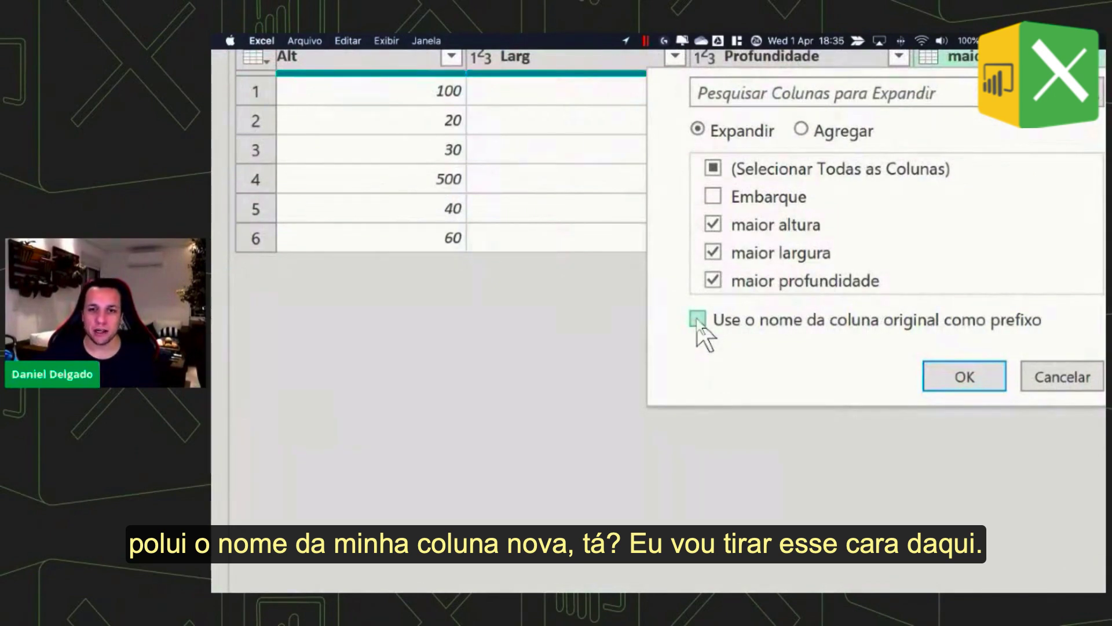
click(697, 319)
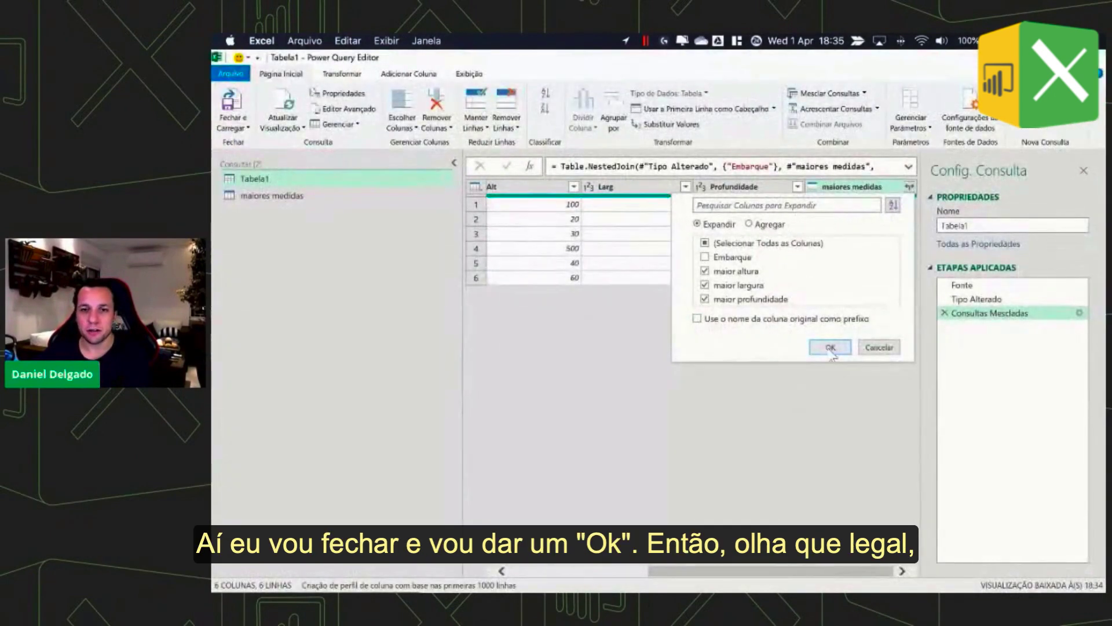
click(830, 348)
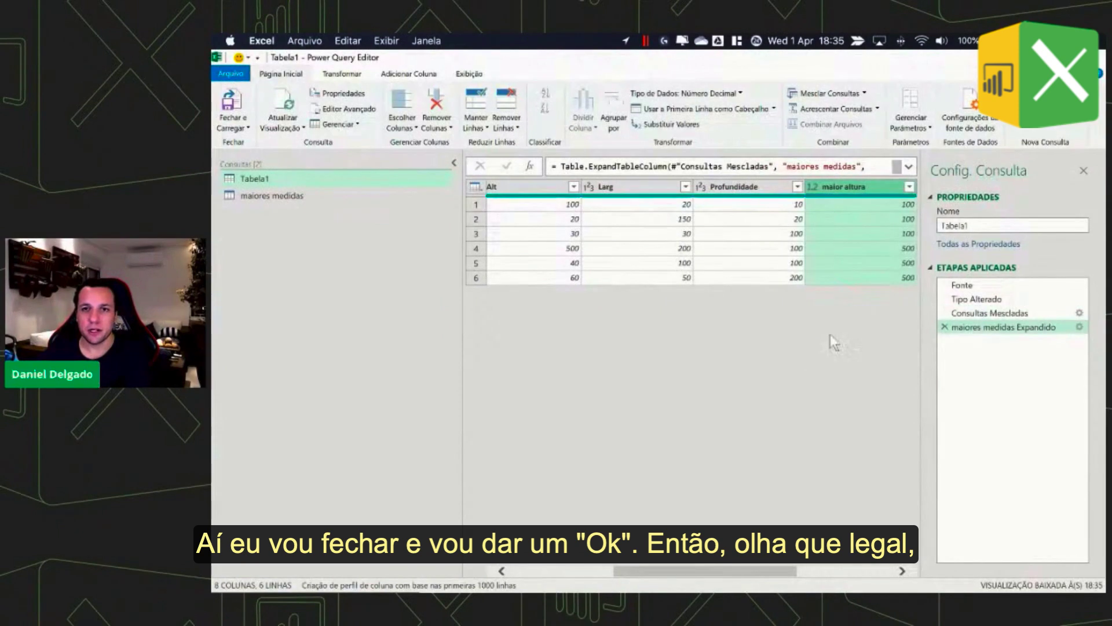
scroll(828, 339, right, 3)
scroll(828, 339, right, 3)
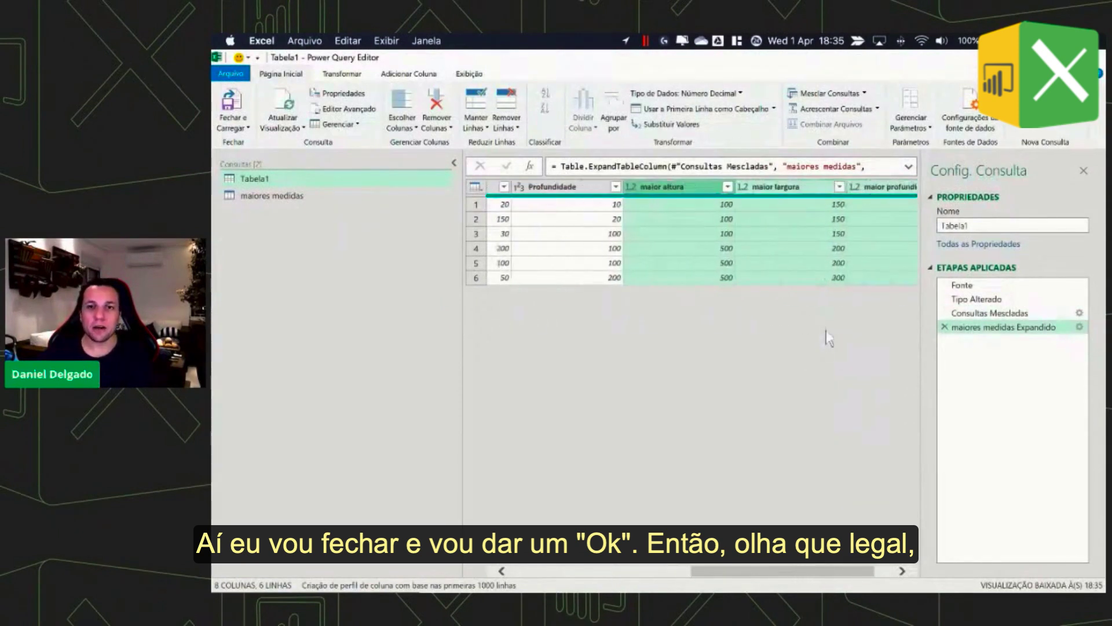
scroll(829, 339, right, 2)
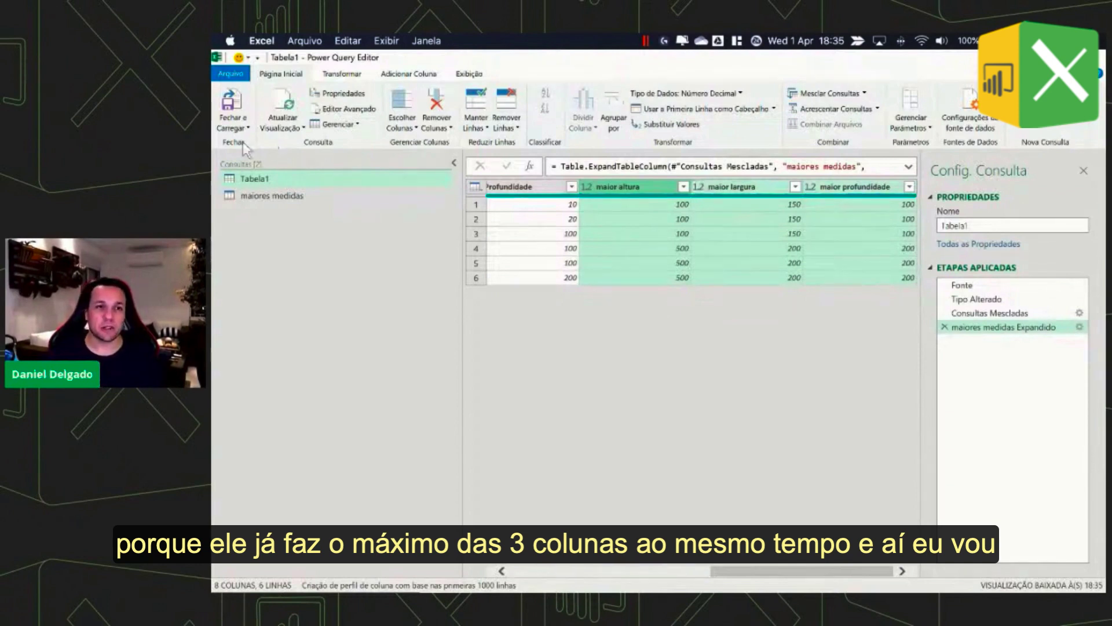
- Close and load the queries into Excel, and rename Planilha3 to 'maiores medidas'
click(237, 124)
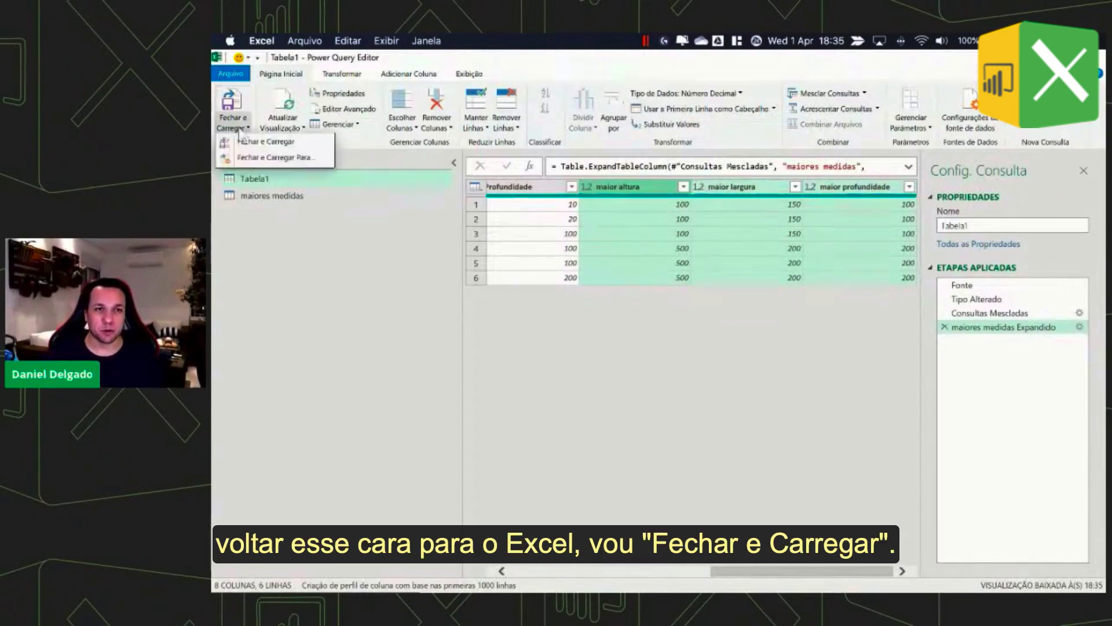
click(252, 141)
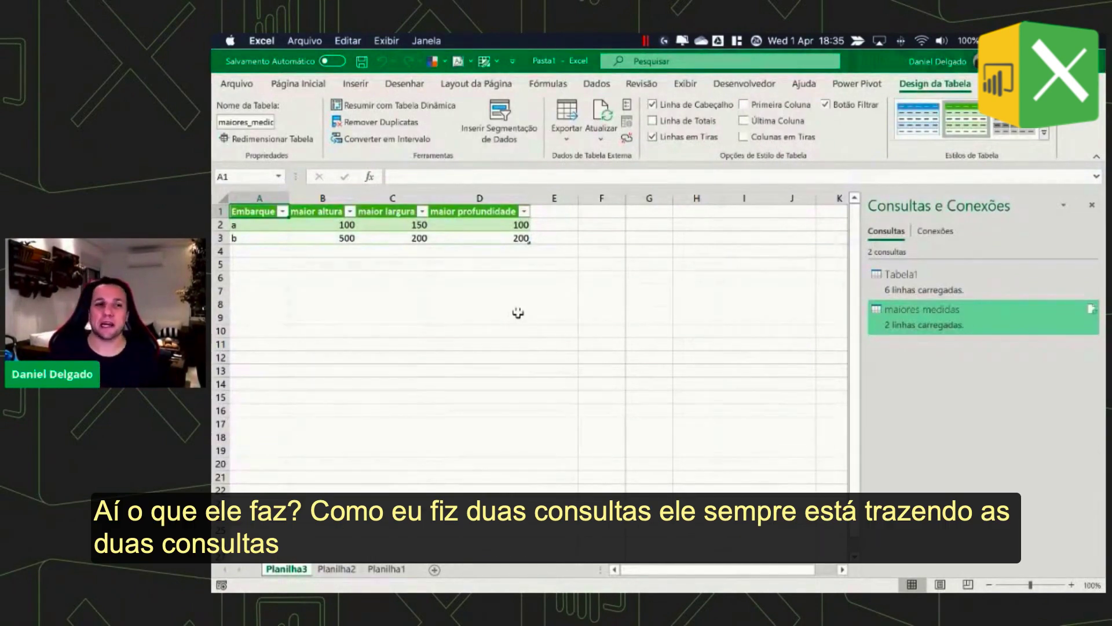
double_click(286, 570)
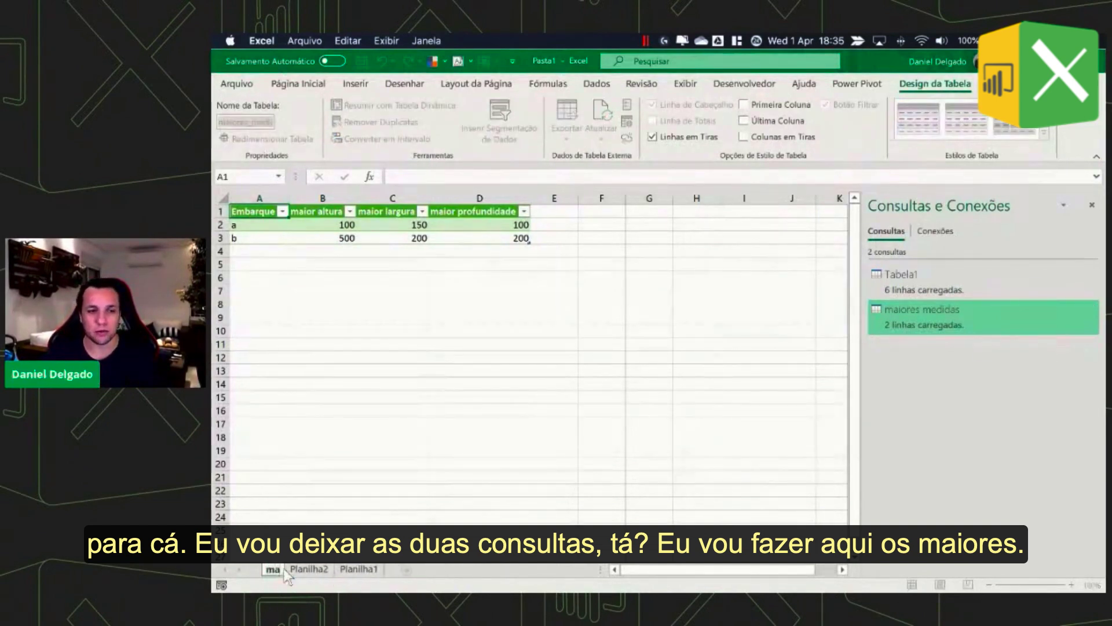
text(maiores)
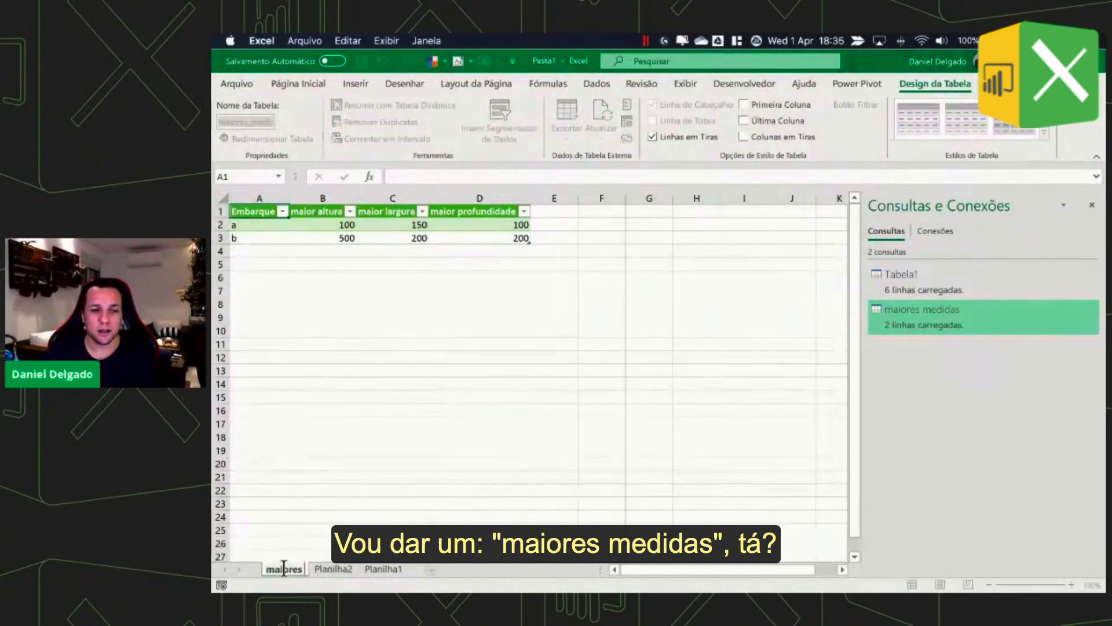
text( medidas)
key(Return)
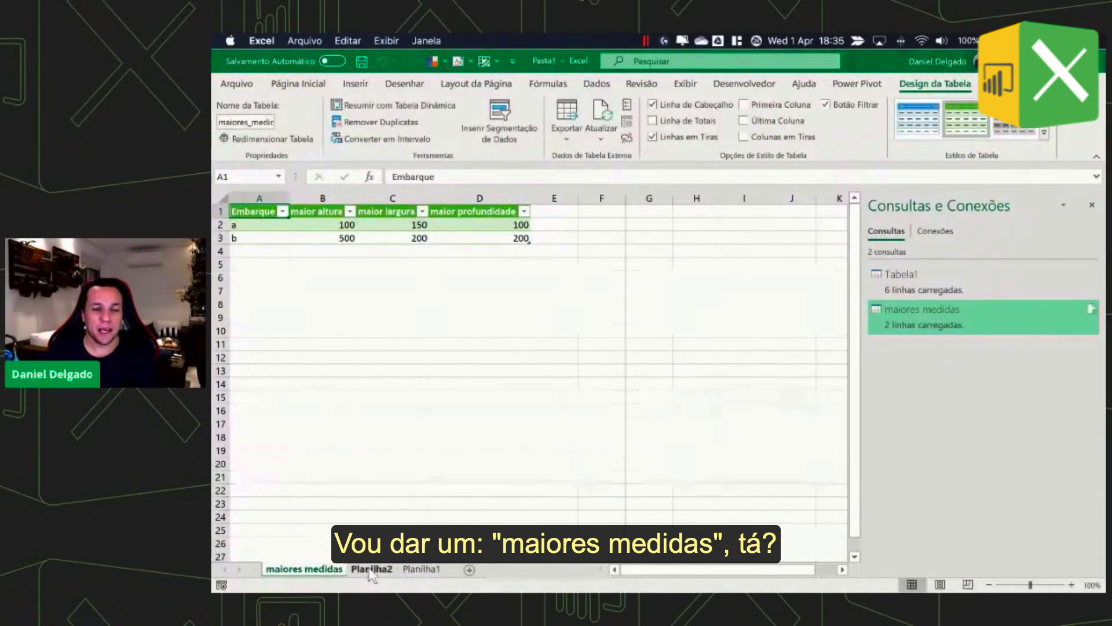
- Rename Planilha2 to 'retorno' and Planilha1 to 'base'
click(371, 569)
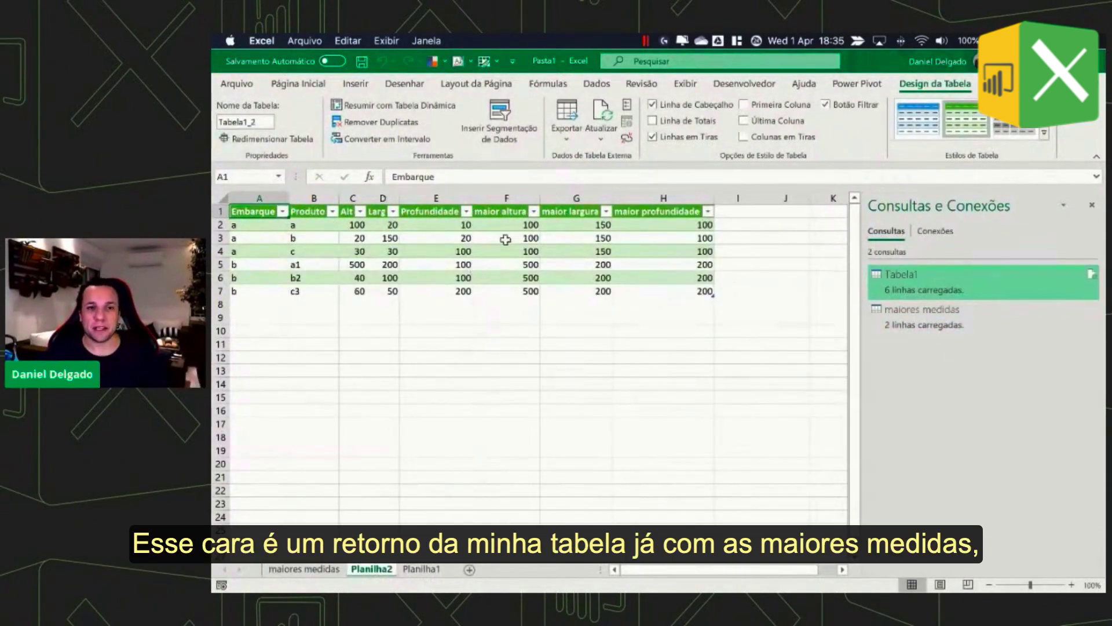
drag(504, 225, 646, 284)
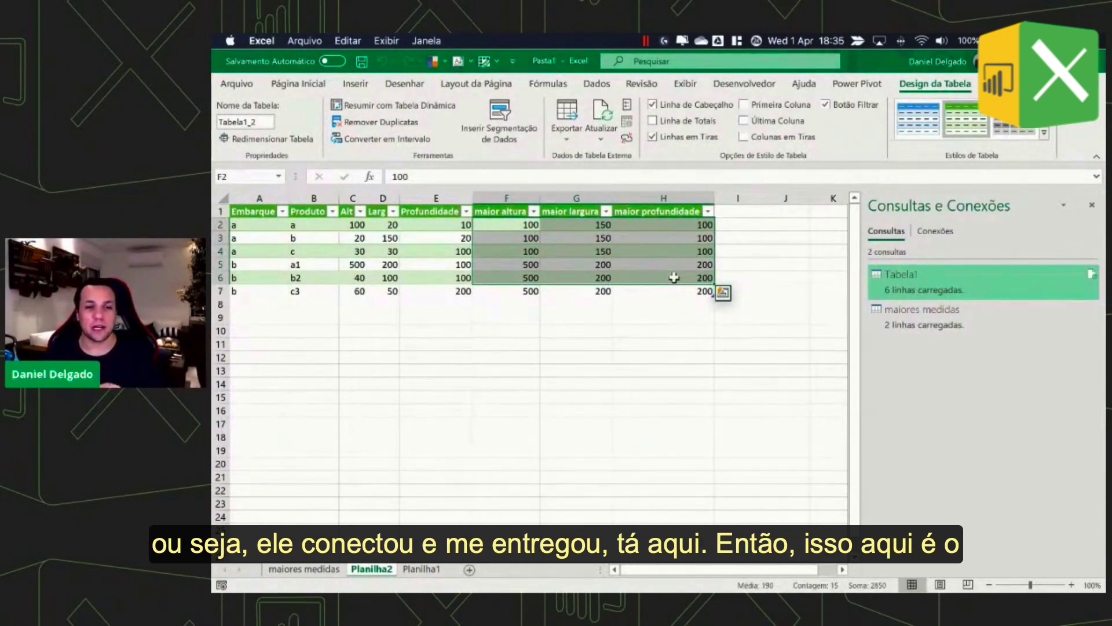
double_click(371, 569)
text(retorno)
key(Return)
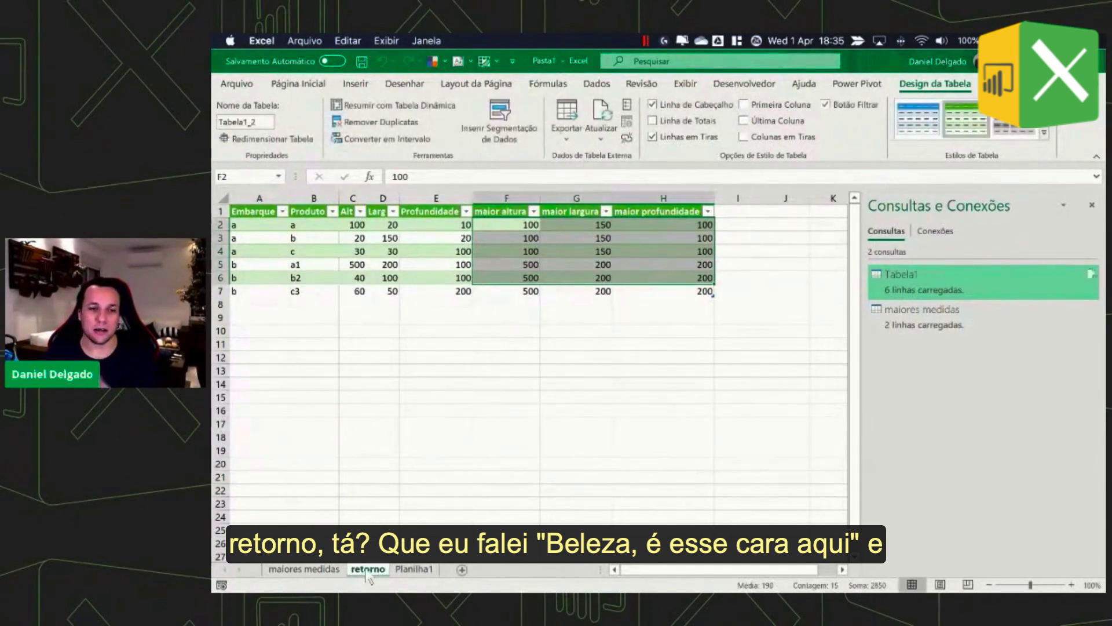
click(412, 569)
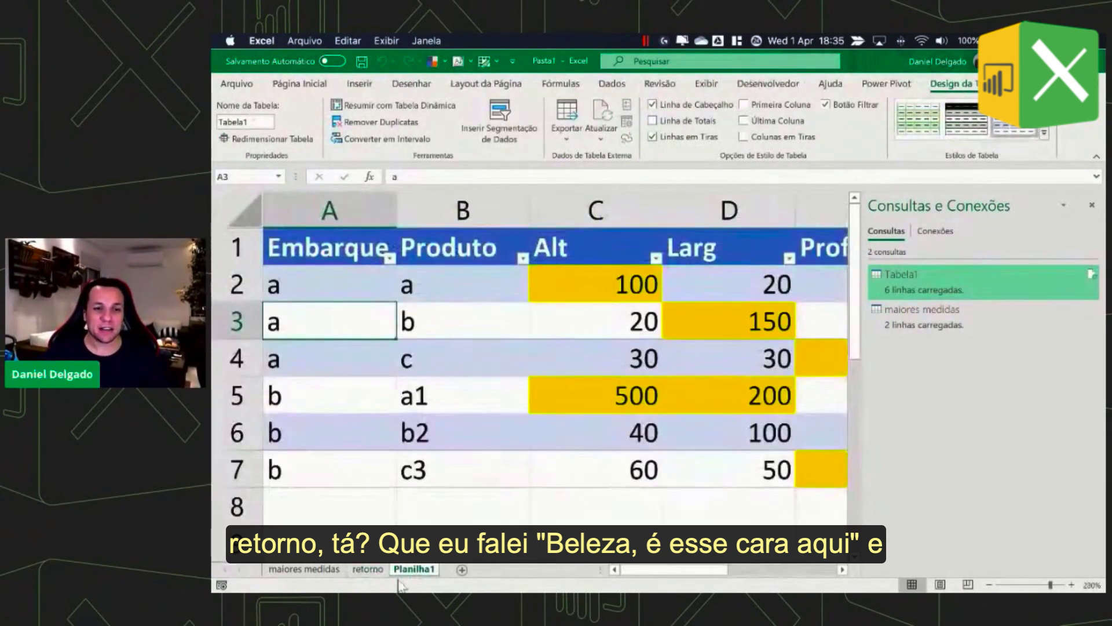
double_click(414, 569)
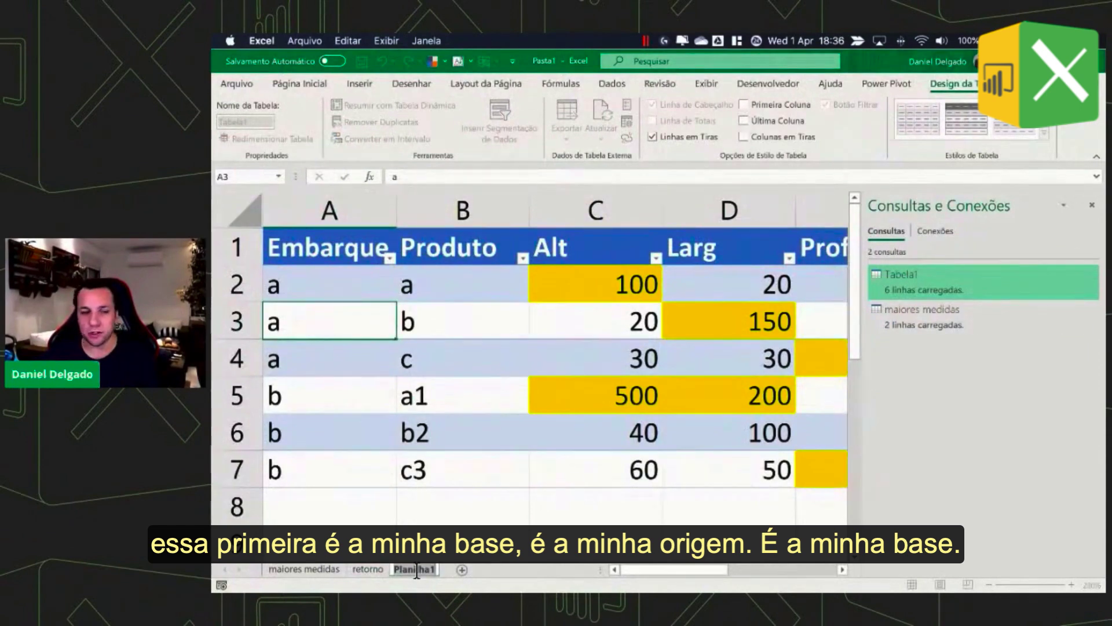
text(base)
key(Return)
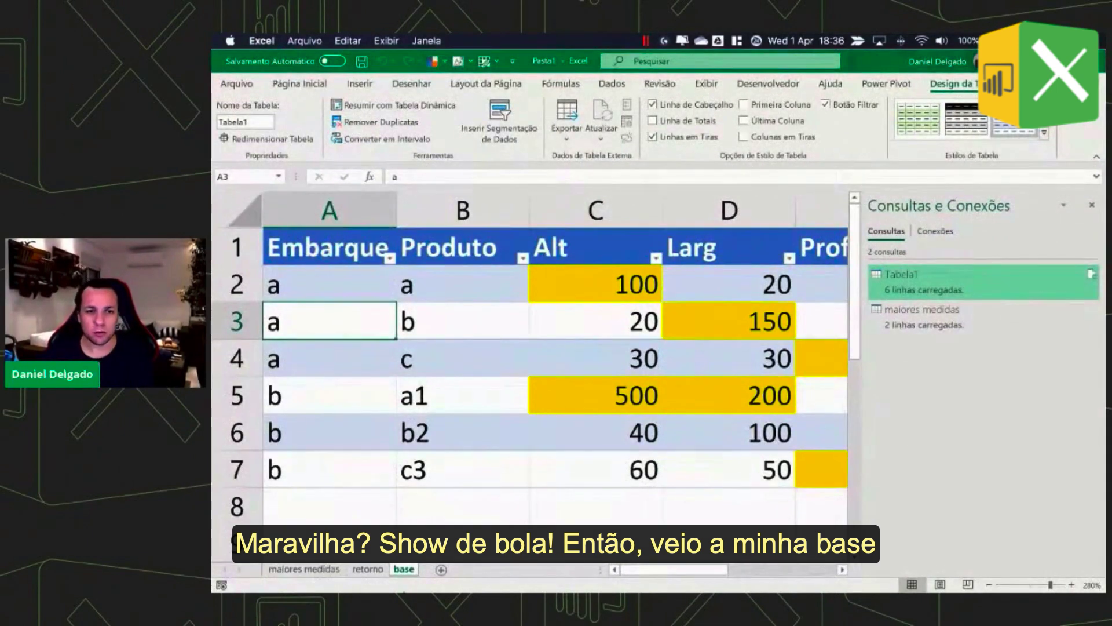
- Close the Queries and Connections pane and browse the loaded table's cell values
click(502, 508)
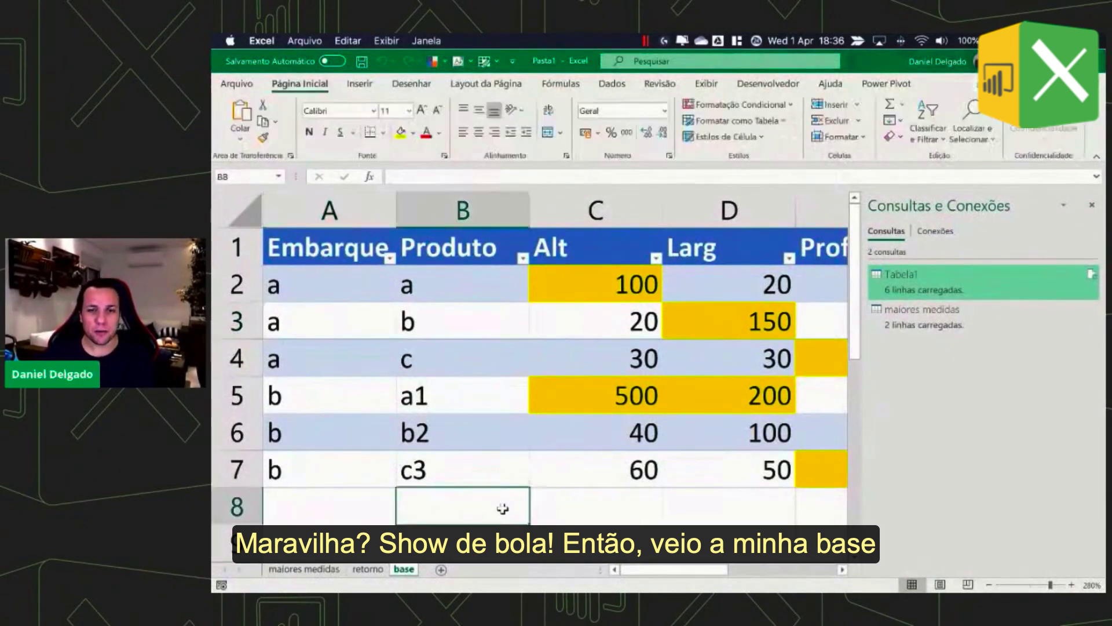
click(555, 464)
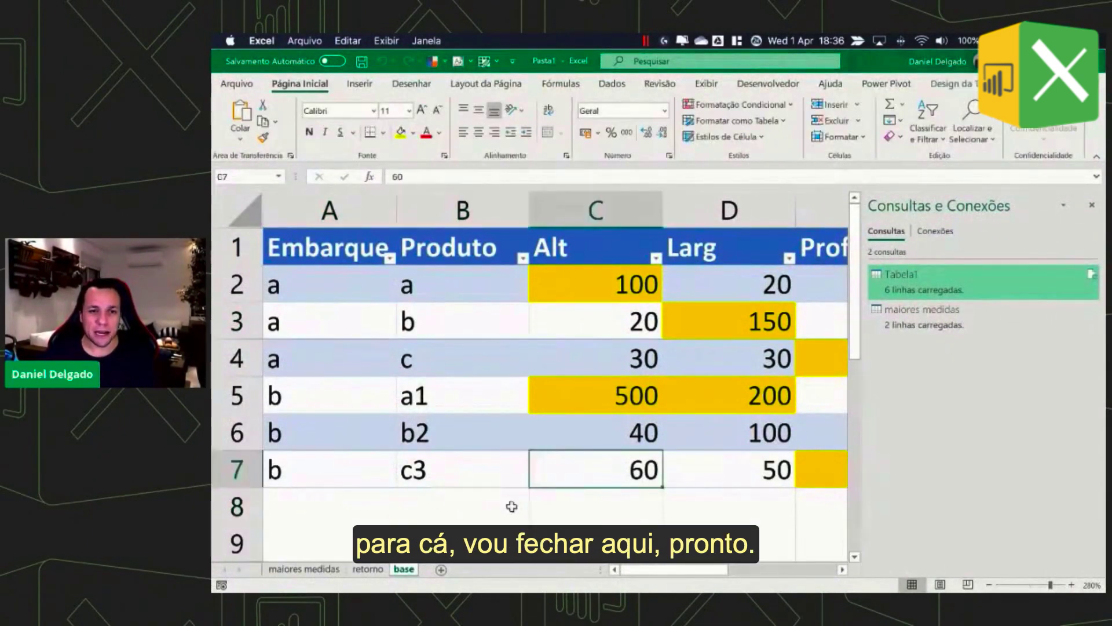
click(1092, 205)
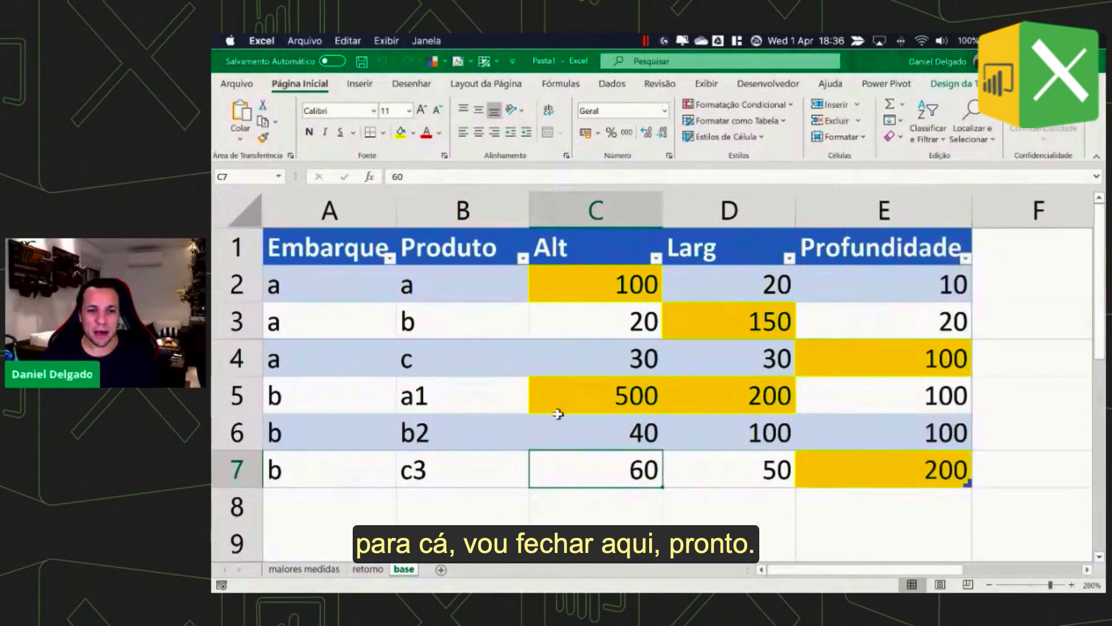
click(458, 415)
scroll(458, 413, down, 1)
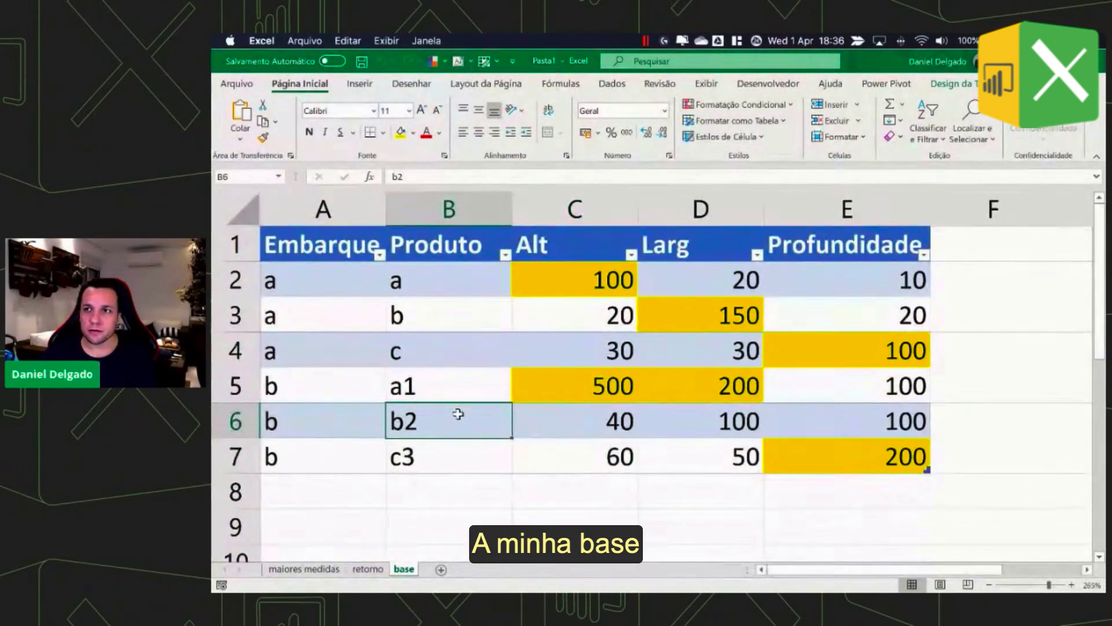
scroll(459, 414, down, 2)
scroll(458, 413, up, 2)
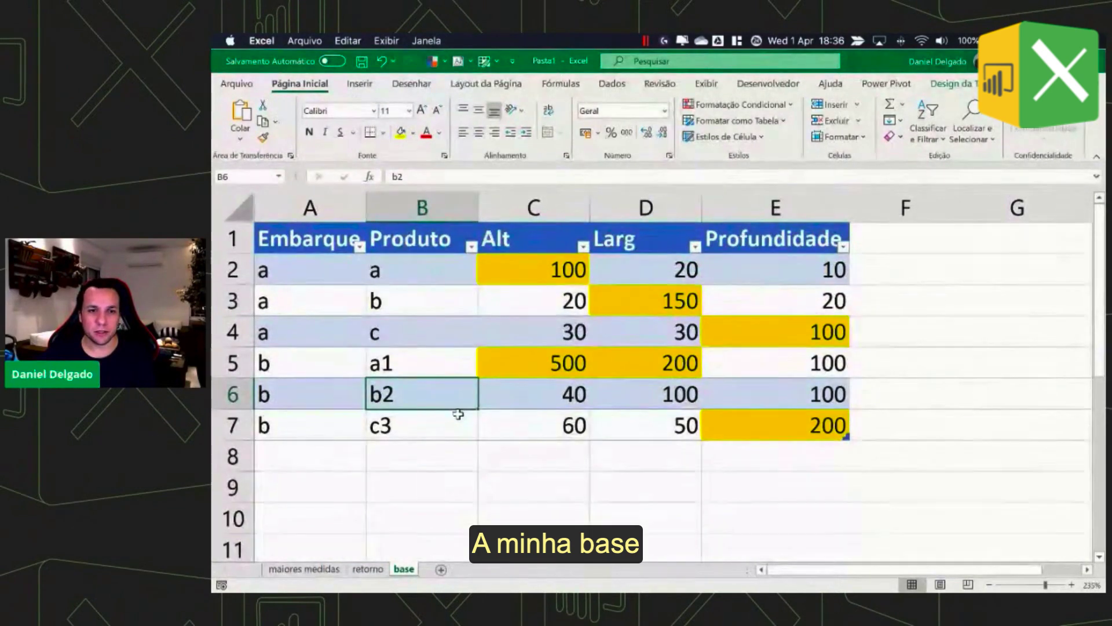
scroll(458, 414, down, 3)
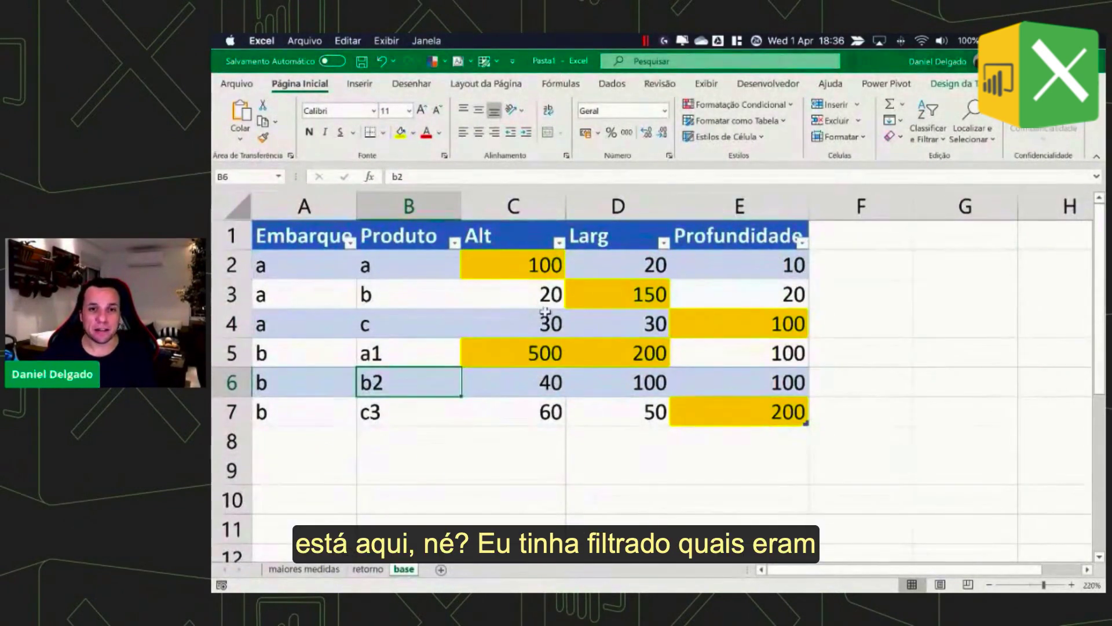
click(514, 287)
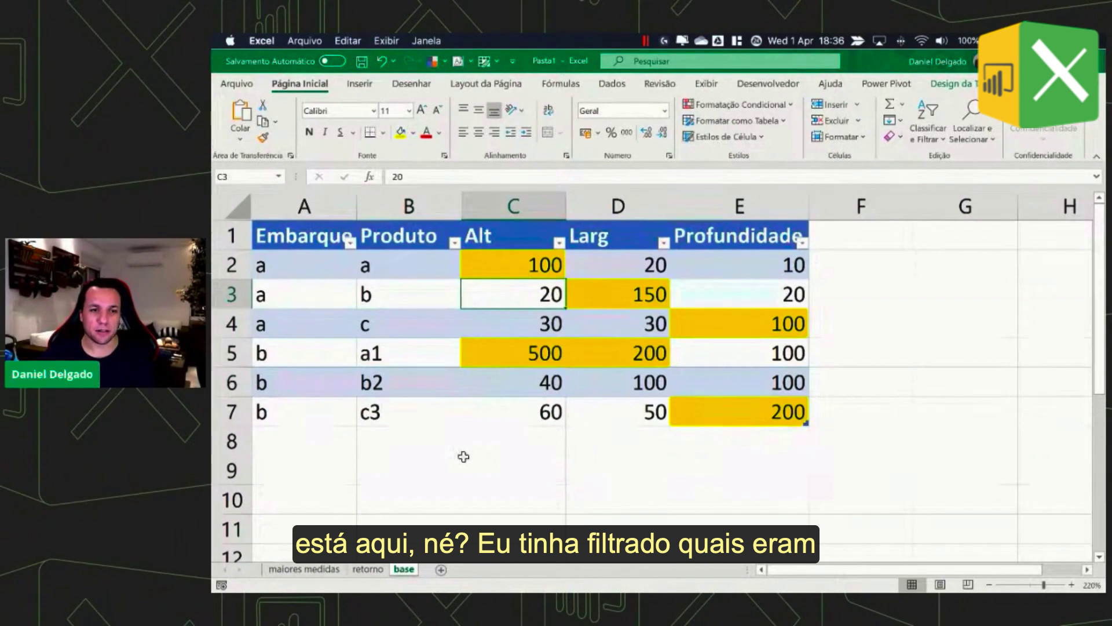
- On the retorno sheet, select shipment a's Alt and Embarque values to compare with maior altura
click(313, 572)
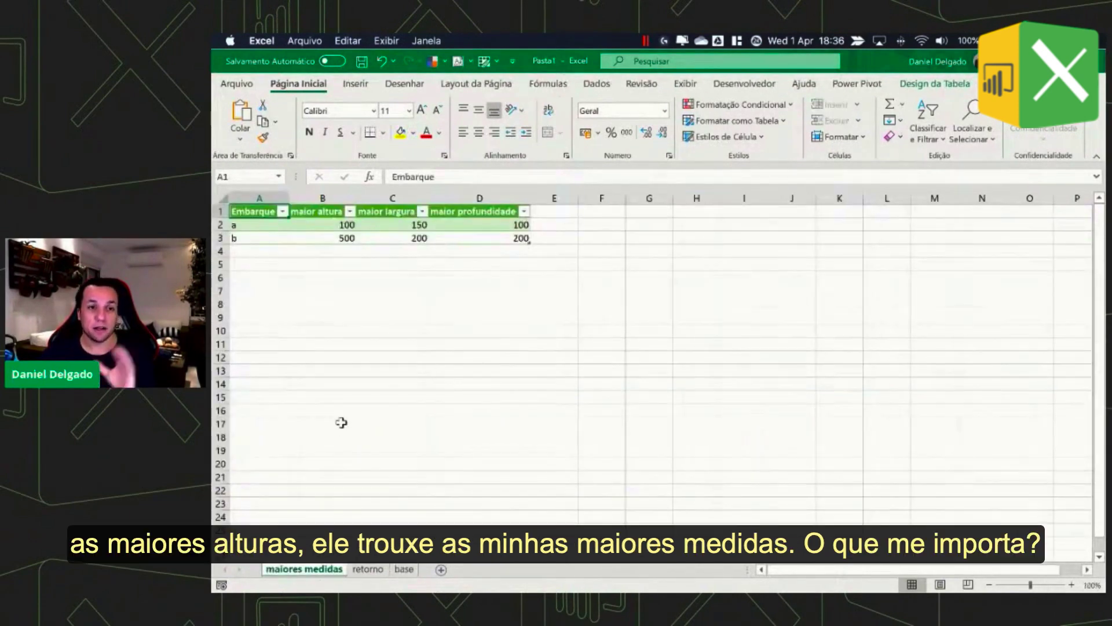
click(368, 569)
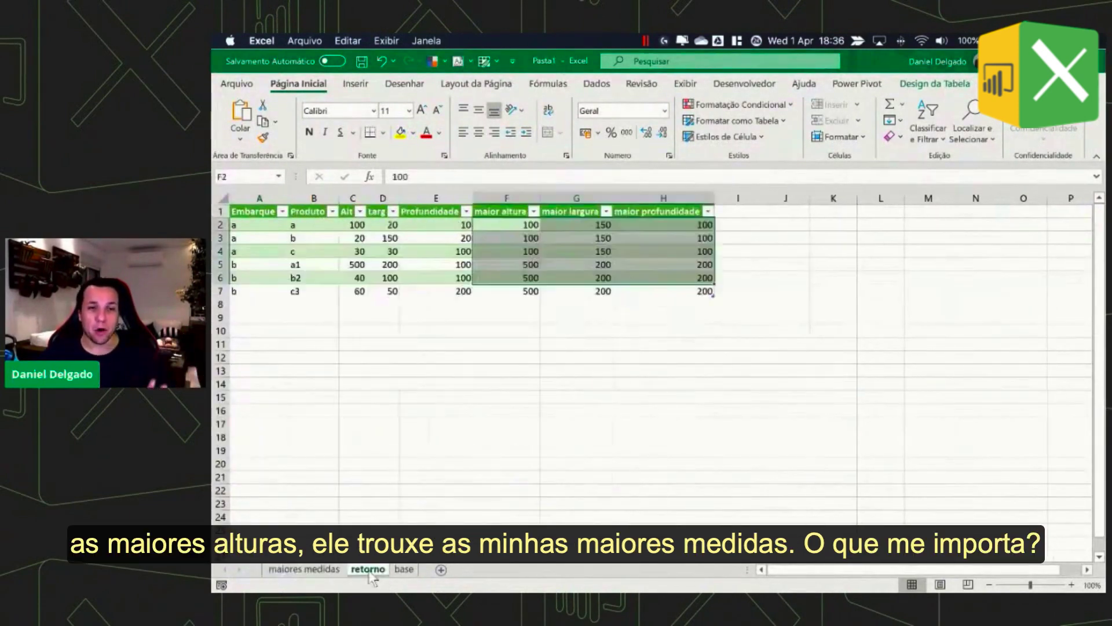
click(525, 224)
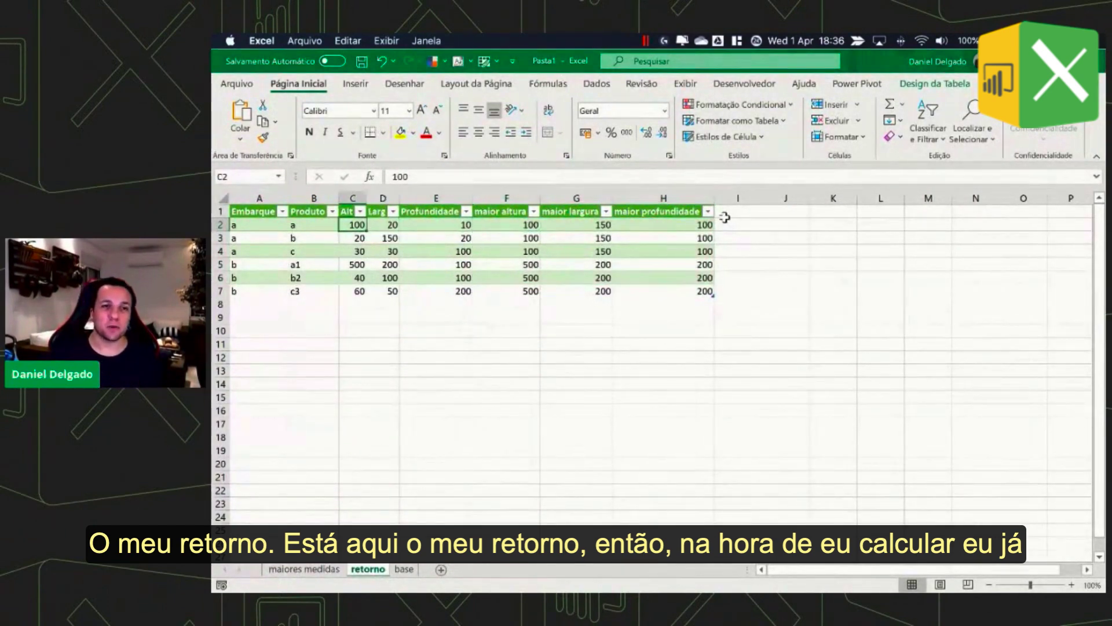
drag(356, 224, 357, 251)
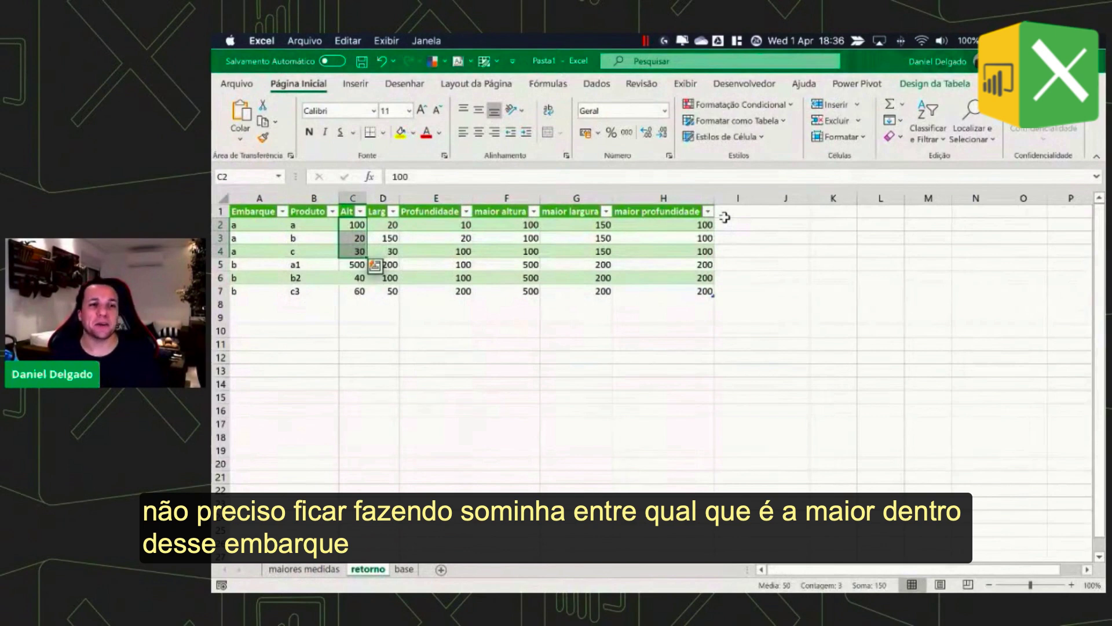
drag(259, 224, 259, 251)
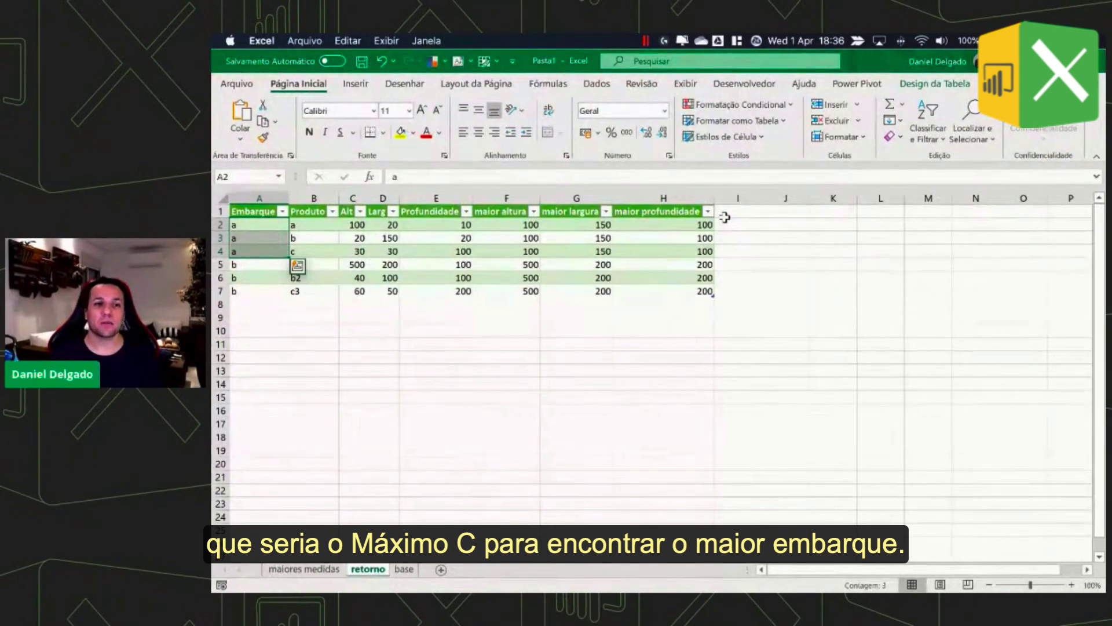
key(Right)
key(Right)
key(Right)
key(Right)
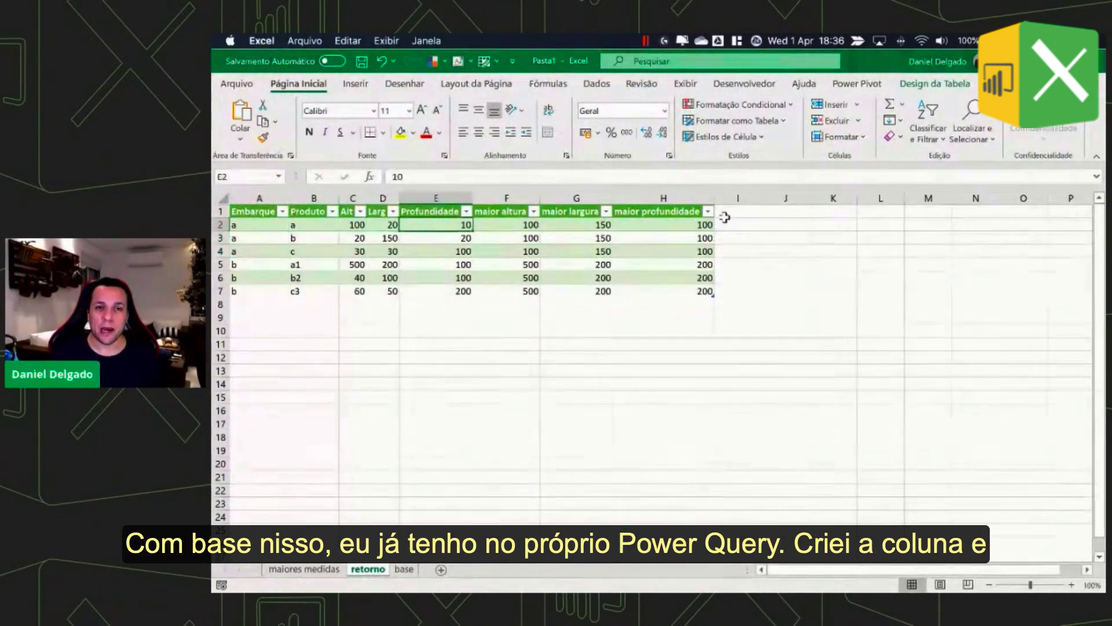
key(Down)
key(Right)
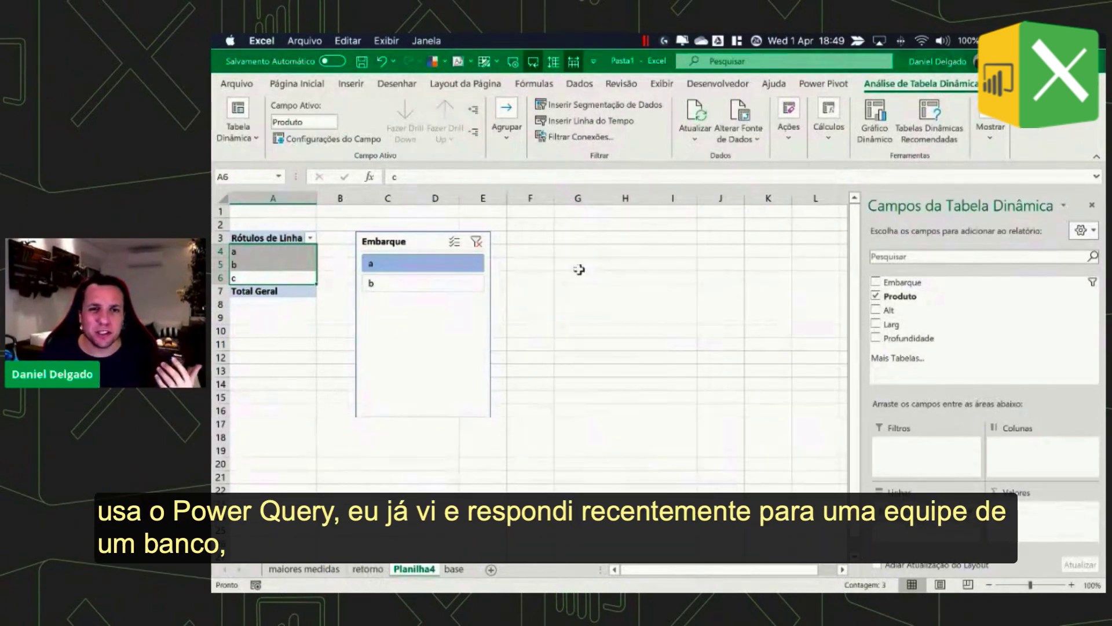
- Leave the pivot table for an empty cell and open File > New, dismissing the AutoSave prompt
click(576, 225)
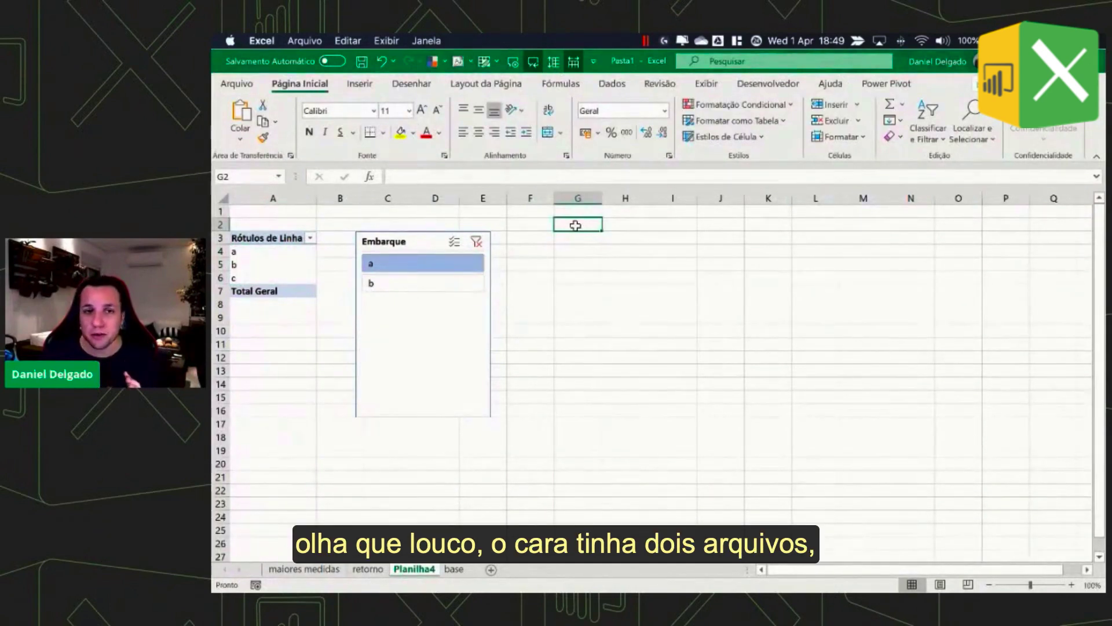
click(234, 86)
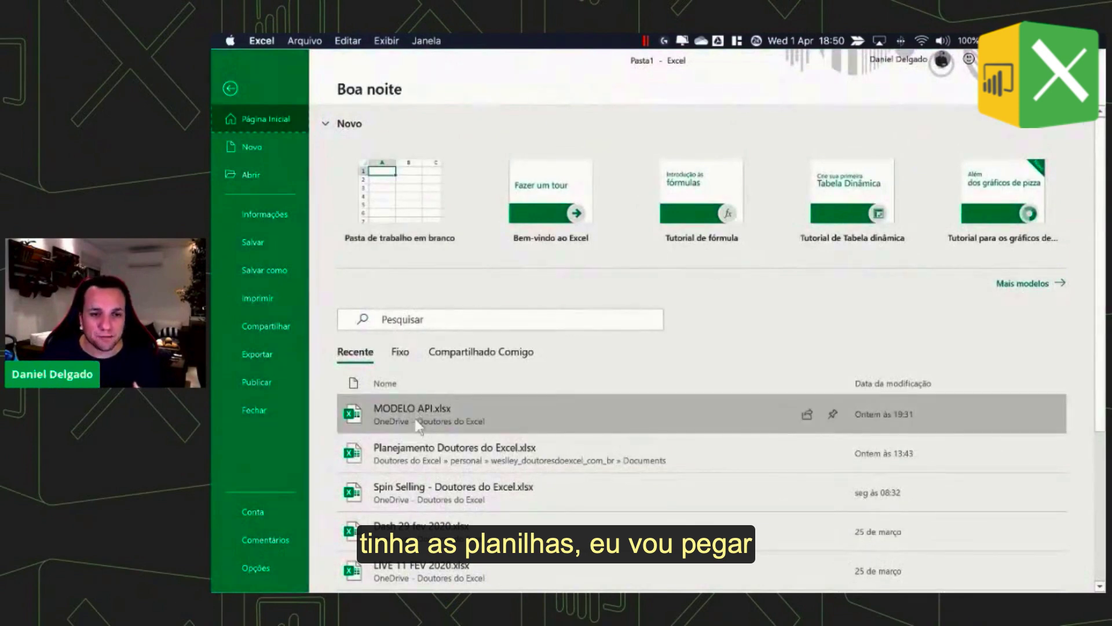
click(233, 84)
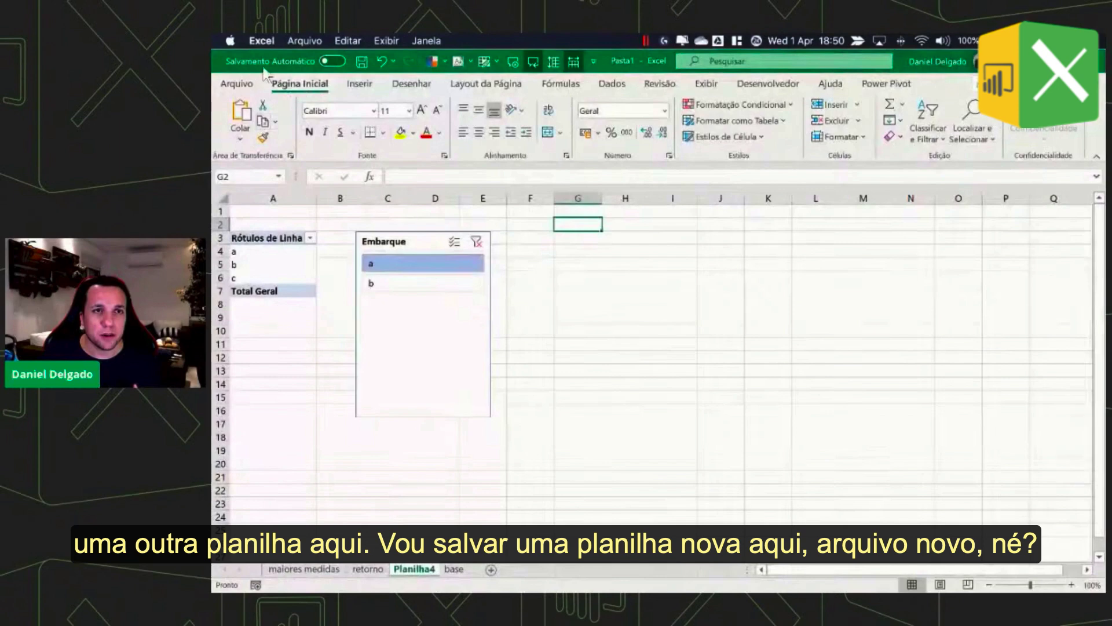
click(305, 41)
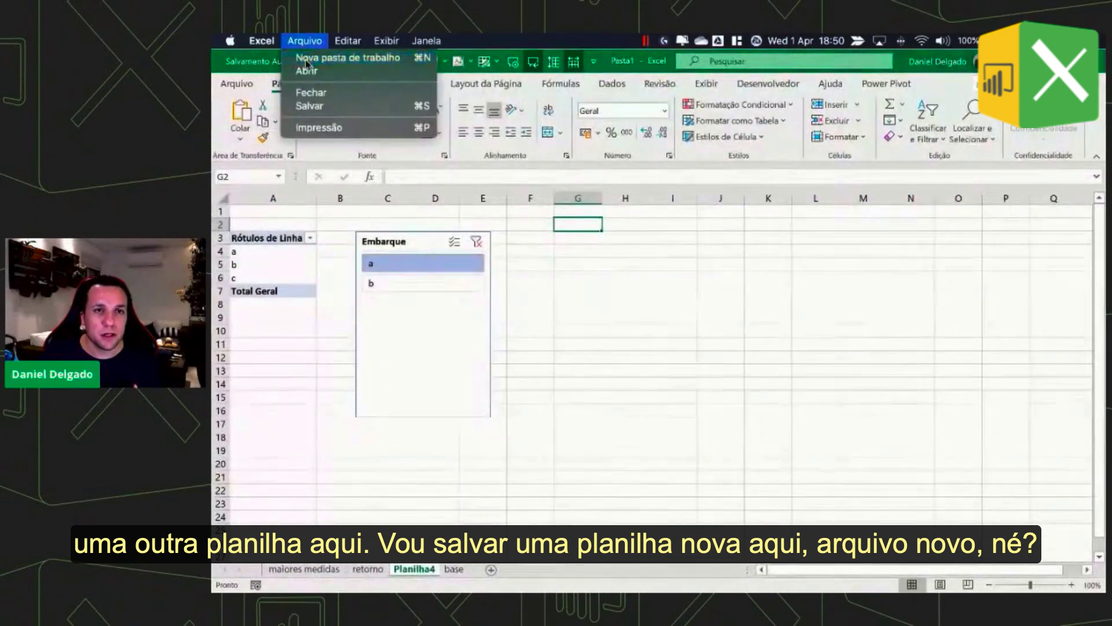
click(377, 159)
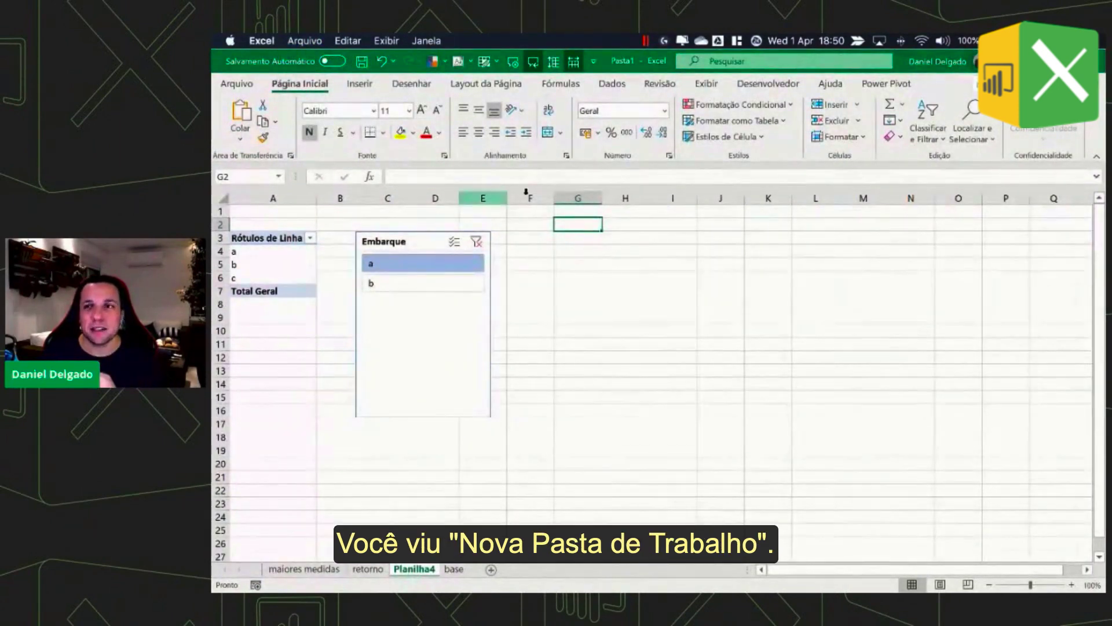
click(681, 346)
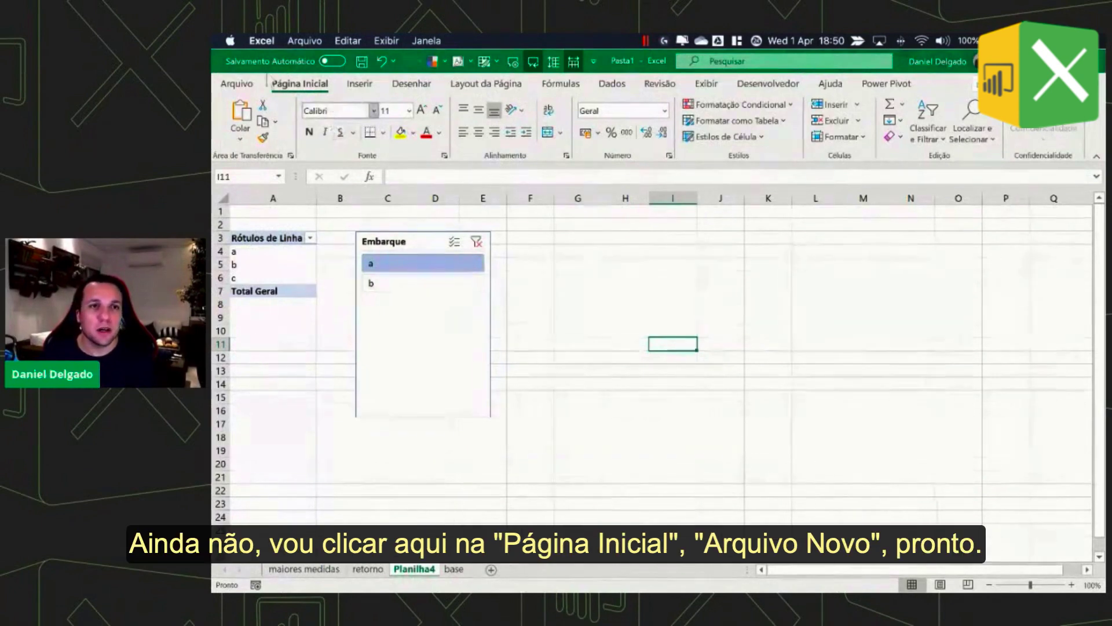
click(270, 61)
click(237, 84)
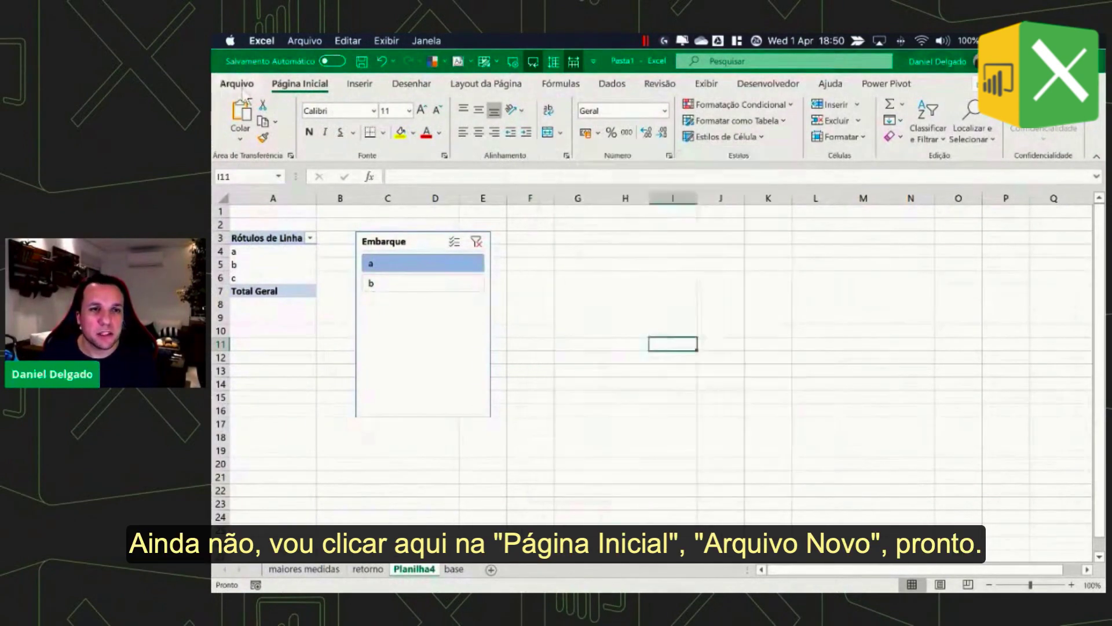
click(237, 84)
click(260, 142)
- Create a blank workbook (Pasta2) and enter a, b, c, d in A1:A4
click(371, 168)
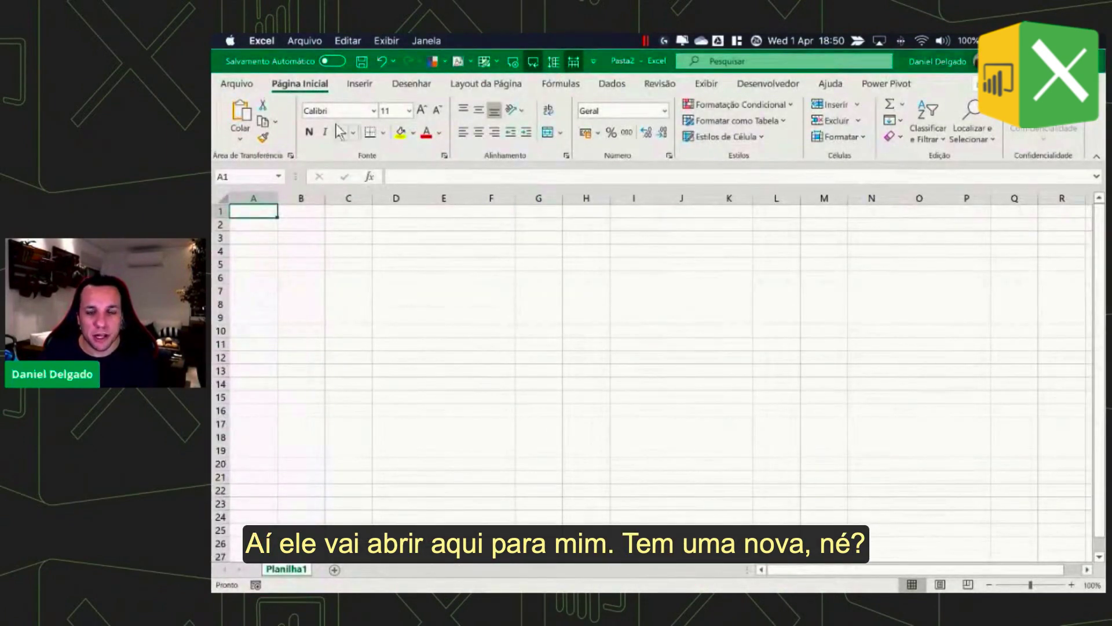
text(a)
key(Return)
text(b)
key(Return)
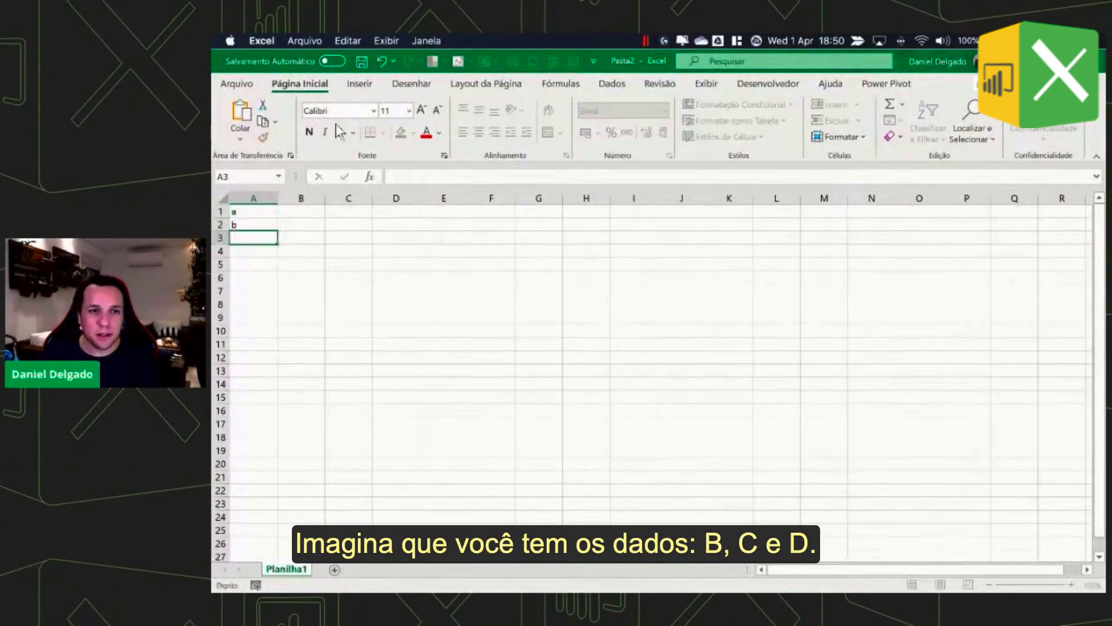
text(c)
key(Return)
text(d)
key(Return)
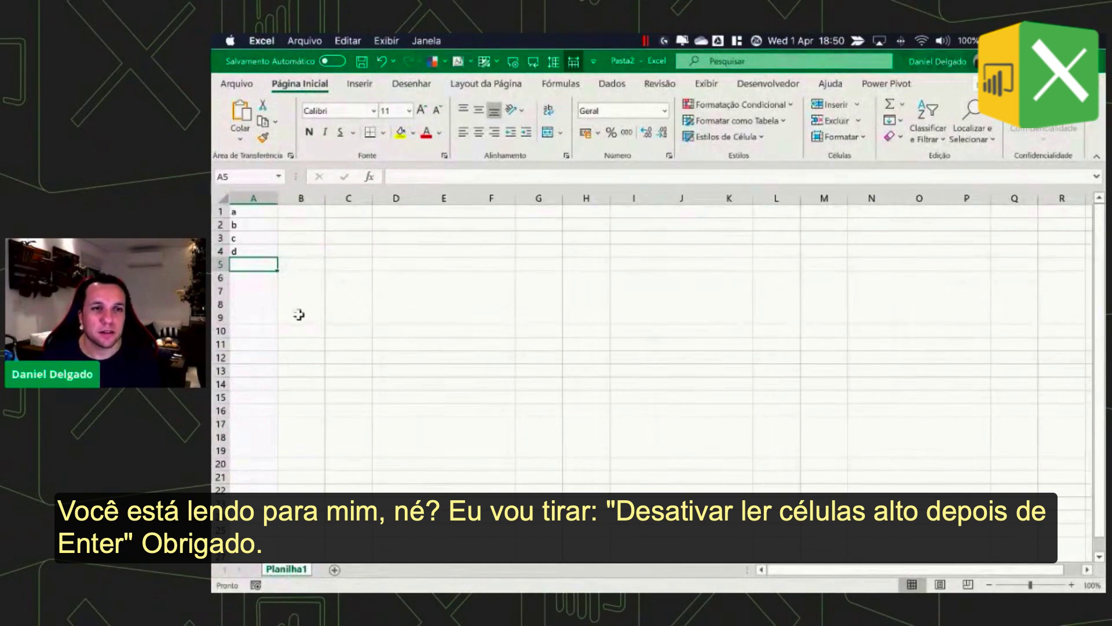
- Zoom in on Pasta2 and move its window beside Pasta1
scroll(298, 315, up, 2)
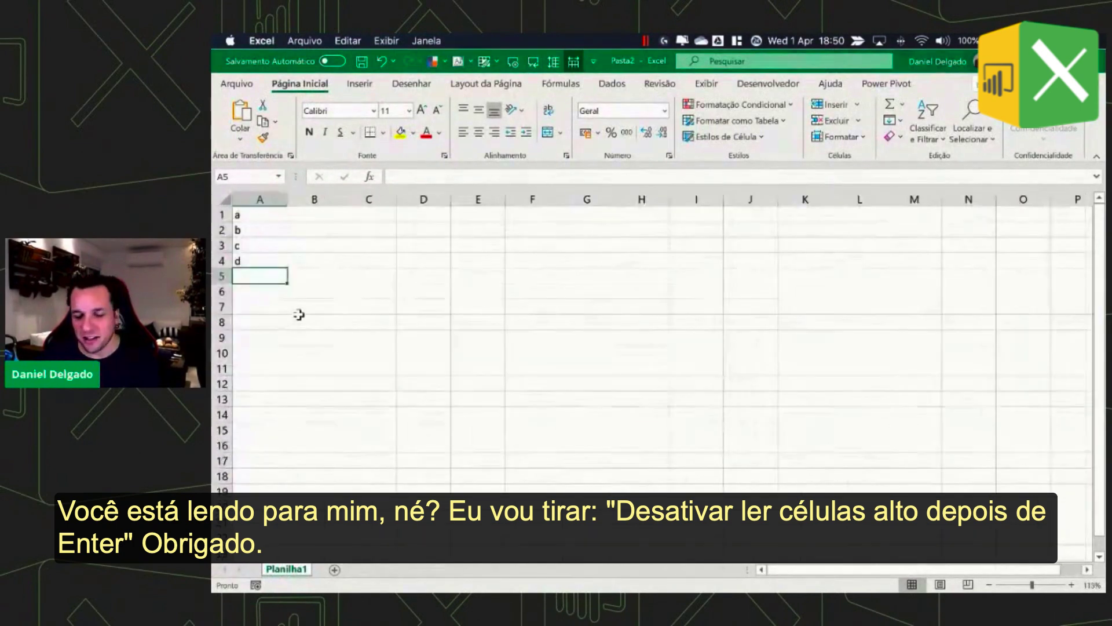
click(293, 247)
scroll(293, 248, up, 1)
scroll(293, 248, up, 3)
scroll(291, 251, up, 3)
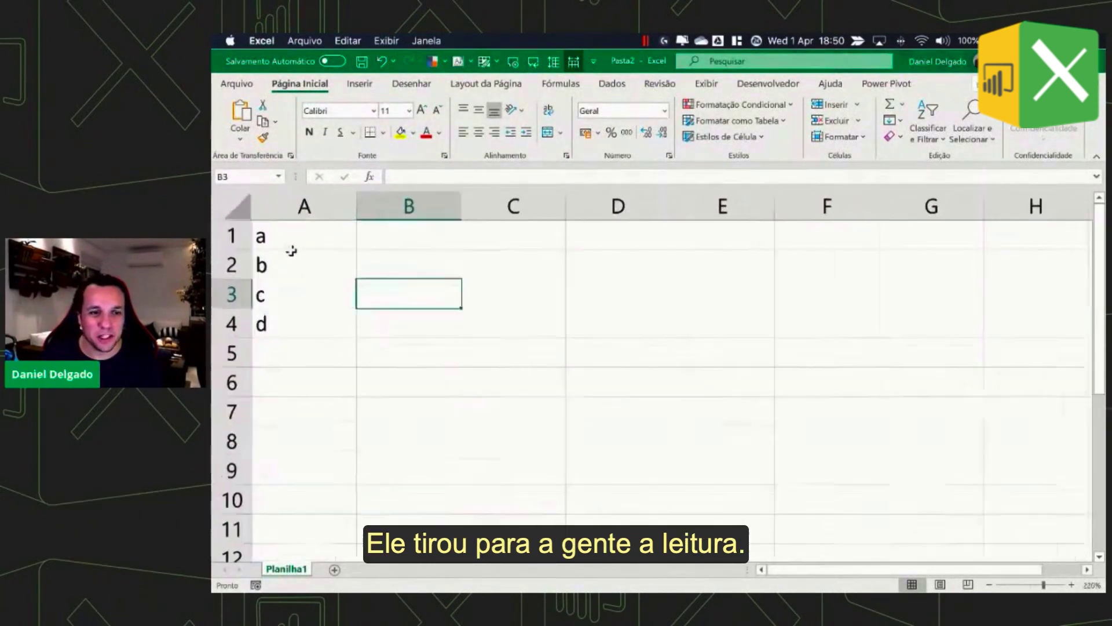
scroll(290, 250, up, 1)
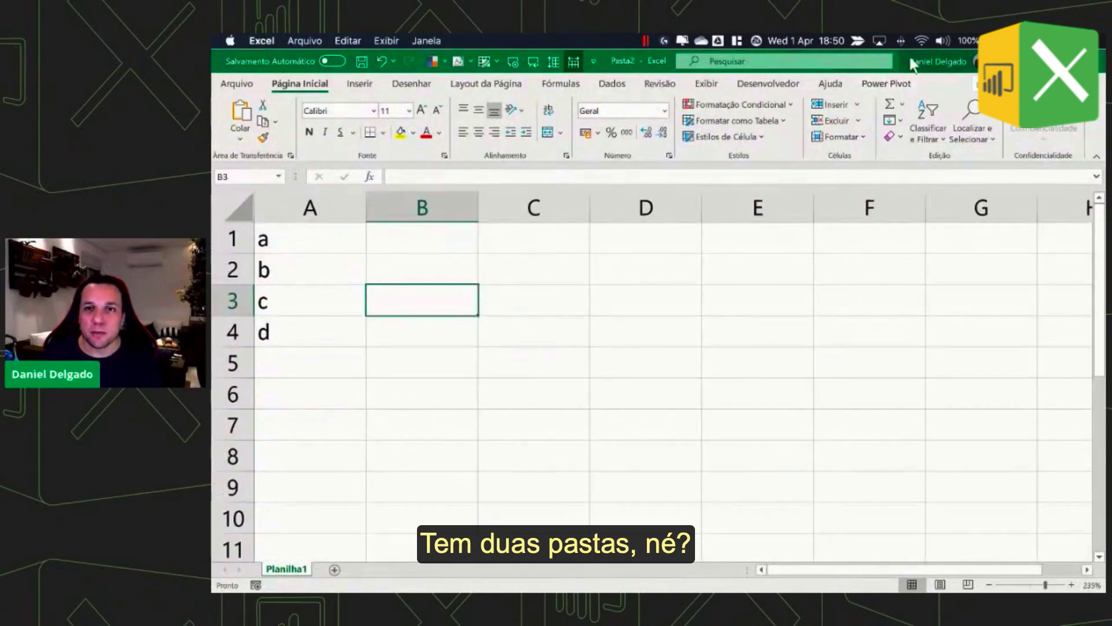
mouse_move(909, 56)
mouse_down()
mouse_move(1000, 179)
mouse_move(1104, 202)
mouse_up()
- Link Pasta1's G3 to Pasta2's A1 and fill it down to G10
click(572, 237)
text(=)
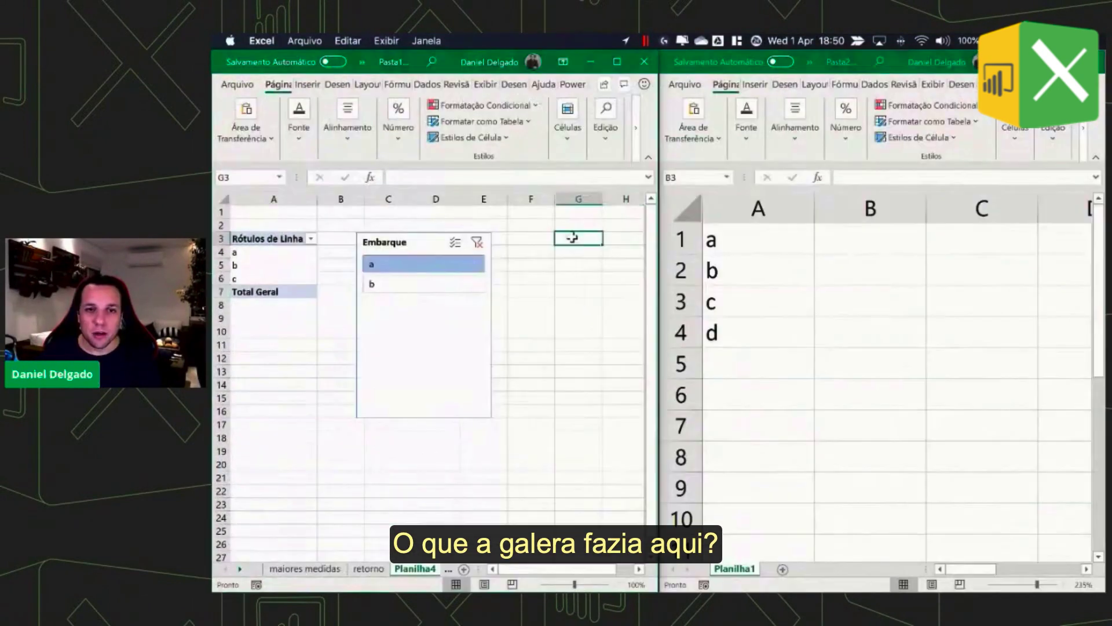
click(762, 239)
key(Return)
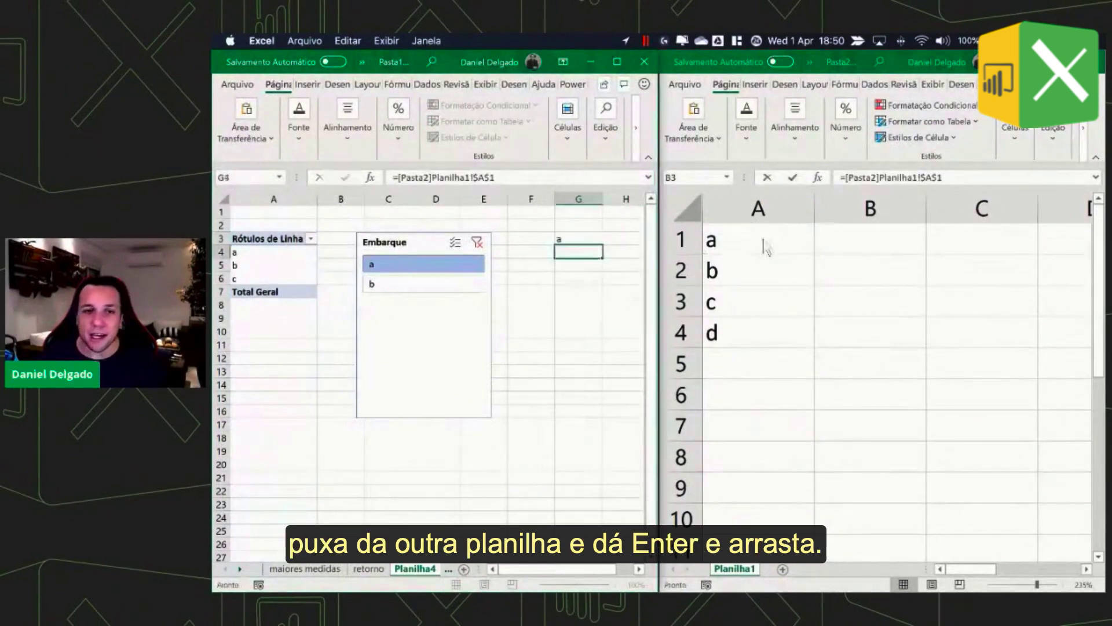
click(580, 241)
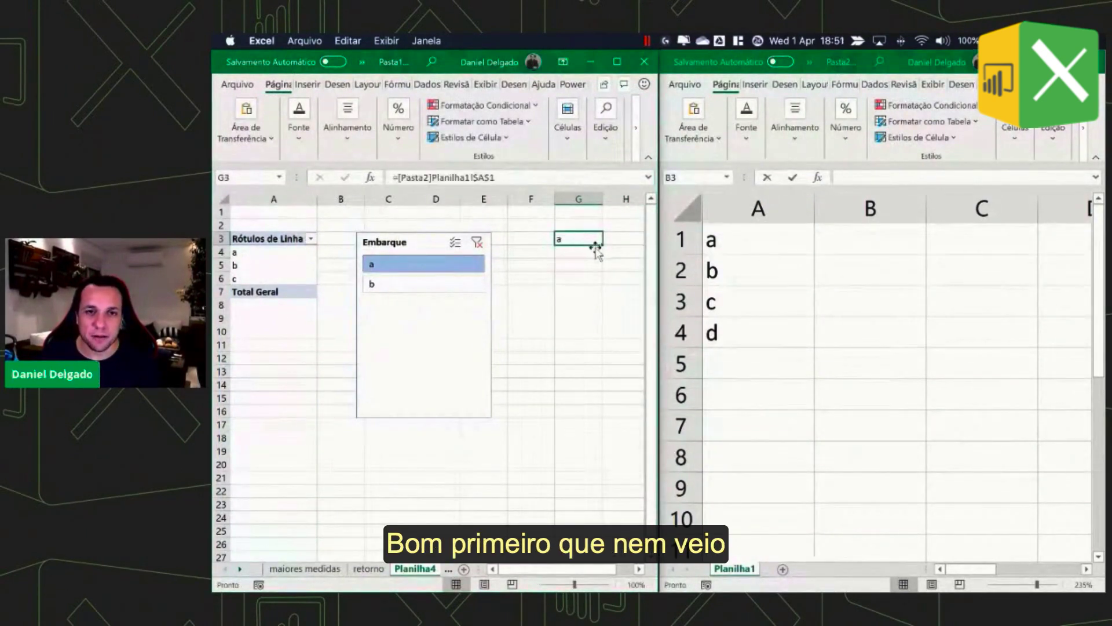
drag(604, 247, 609, 335)
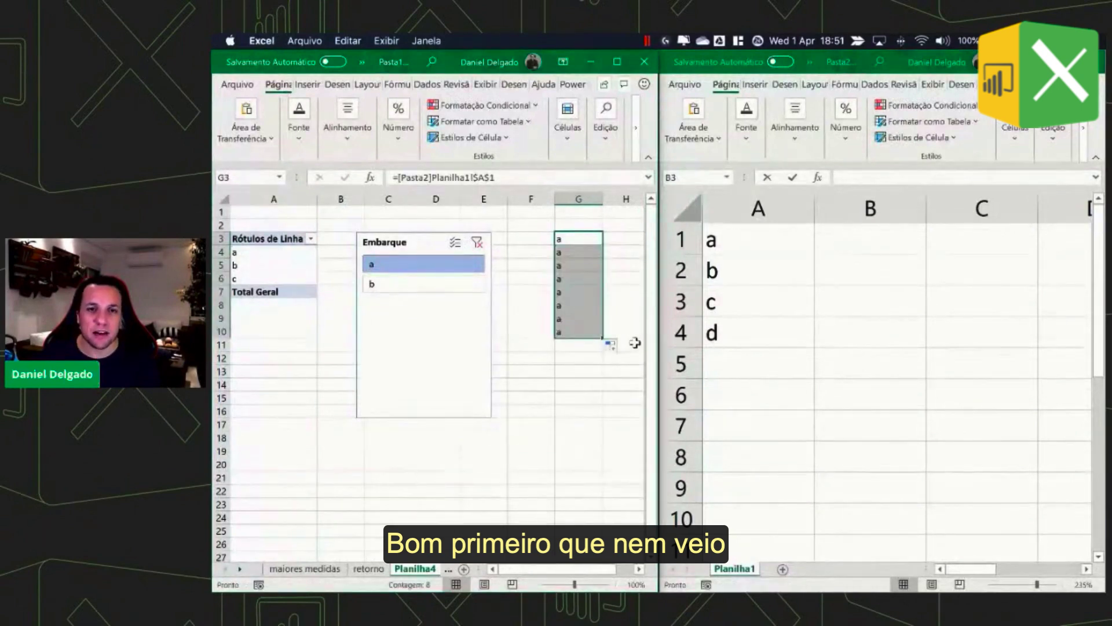
- Edit G3's formula to remove the $ signs so it references A1 relatively
click(580, 241)
double_click(580, 238)
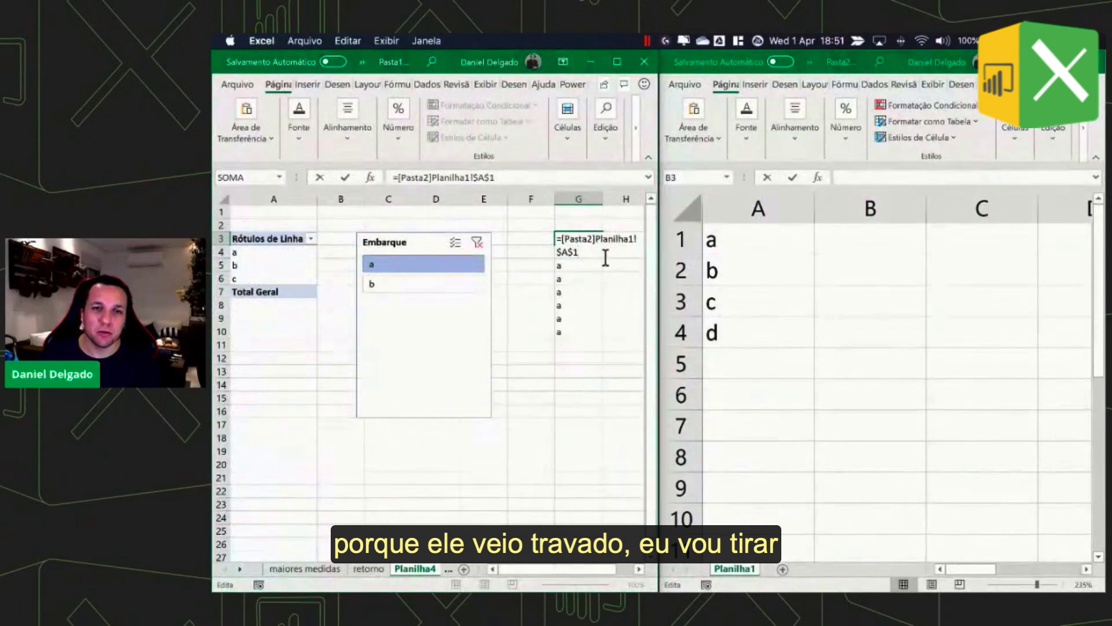
key(BackSpace)
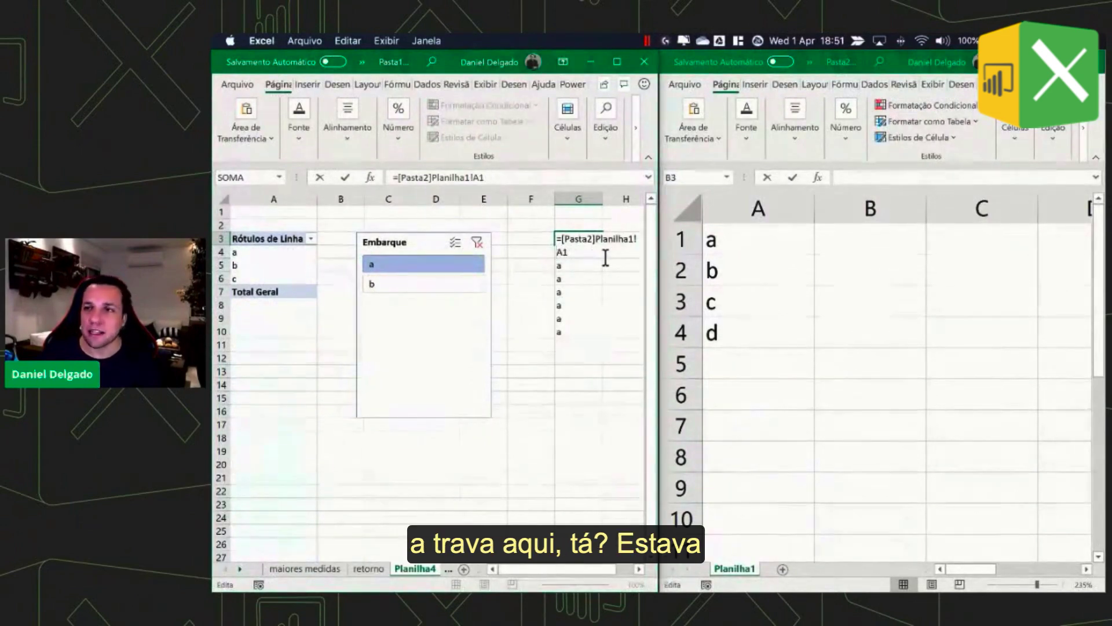
key(Return)
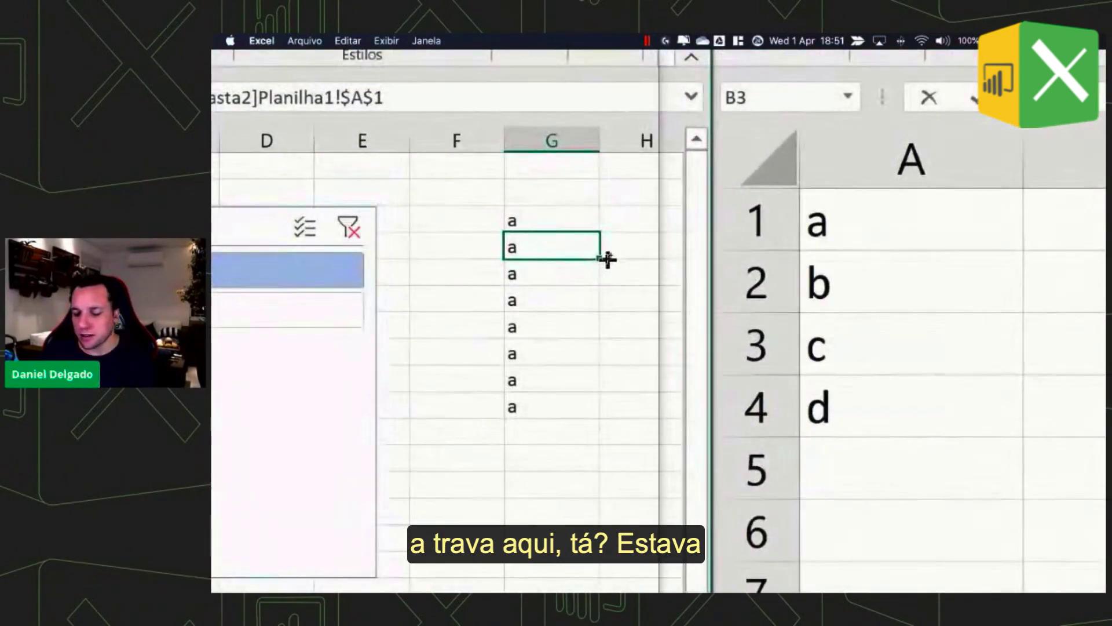
- Check the column G formulas and refill G4:G10 from G3 with the relative link
key(Up)
key(Down)
key(F2)
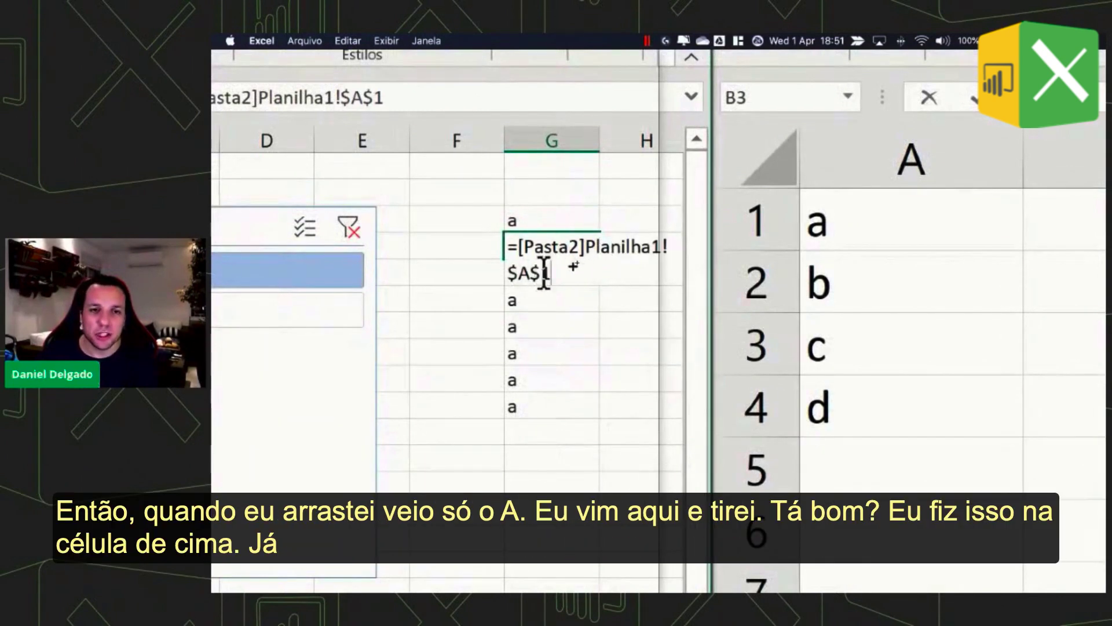
key(BackSpace)
key(Left)
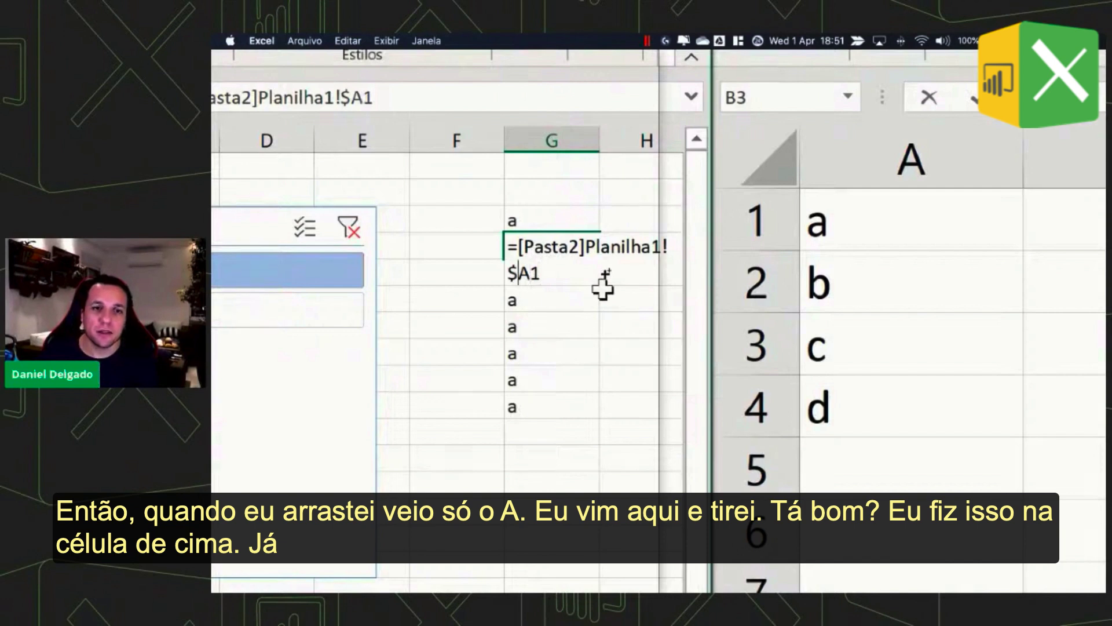
key(BackSpace)
key(Escape)
key(Up)
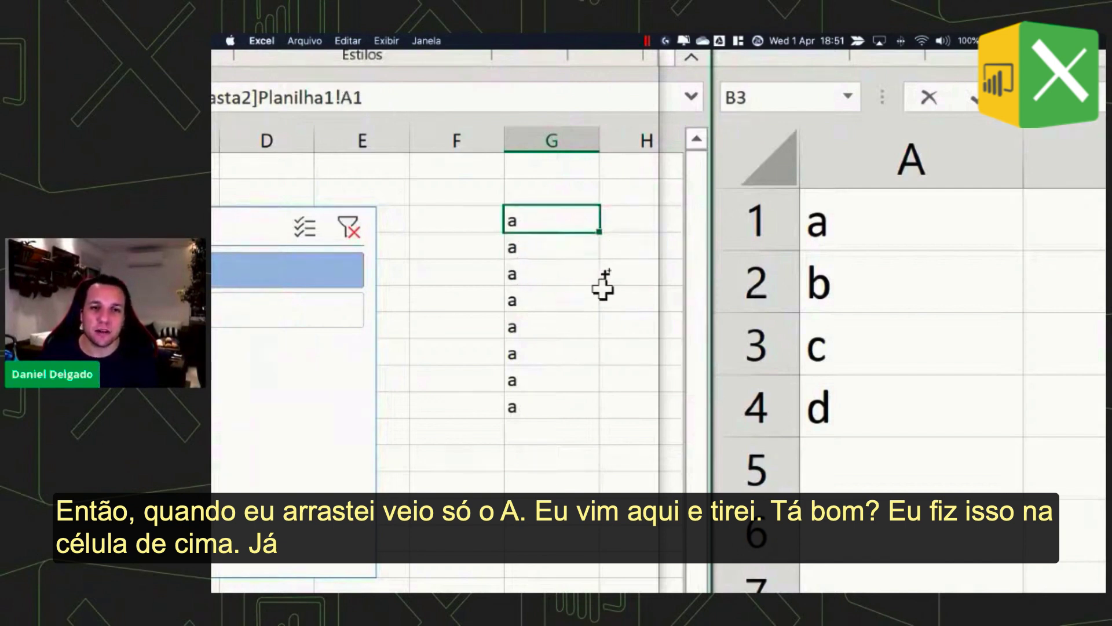
key(F2)
key(Escape)
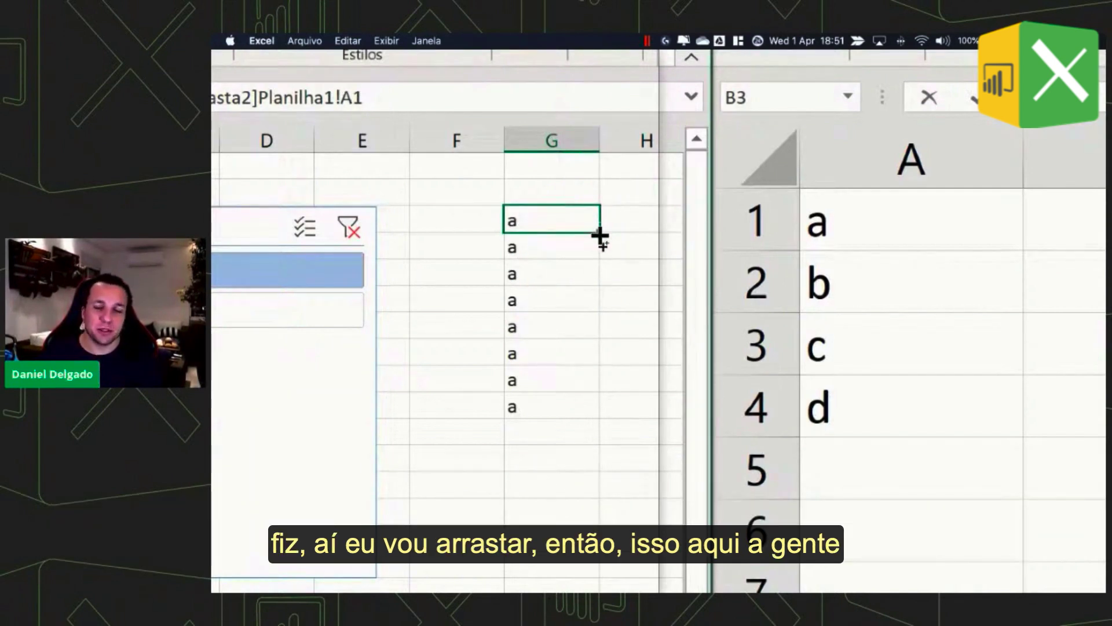
drag(599, 233, 612, 432)
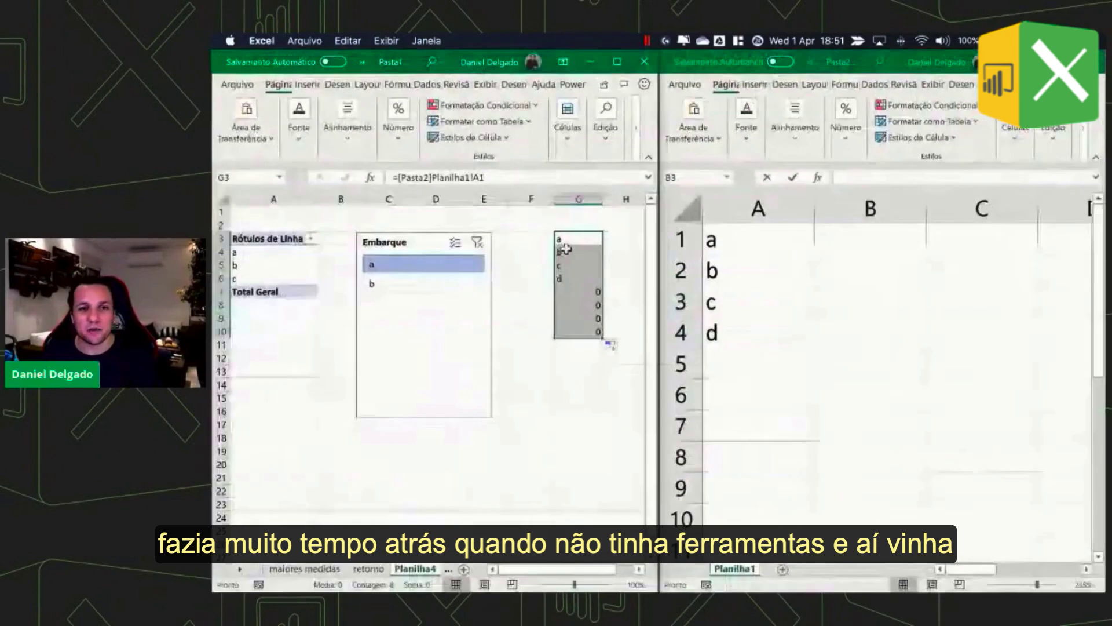
- Enter e in Pasta2's A5 so Pasta1's linked G7 shows e
click(553, 238)
click(576, 265)
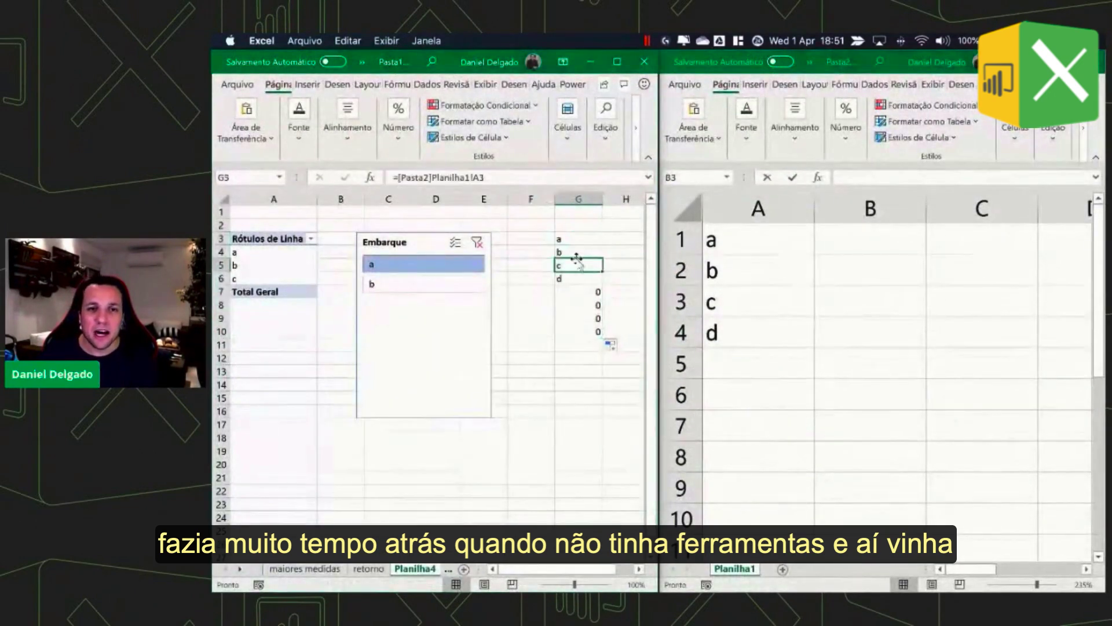
click(729, 266)
click(729, 266)
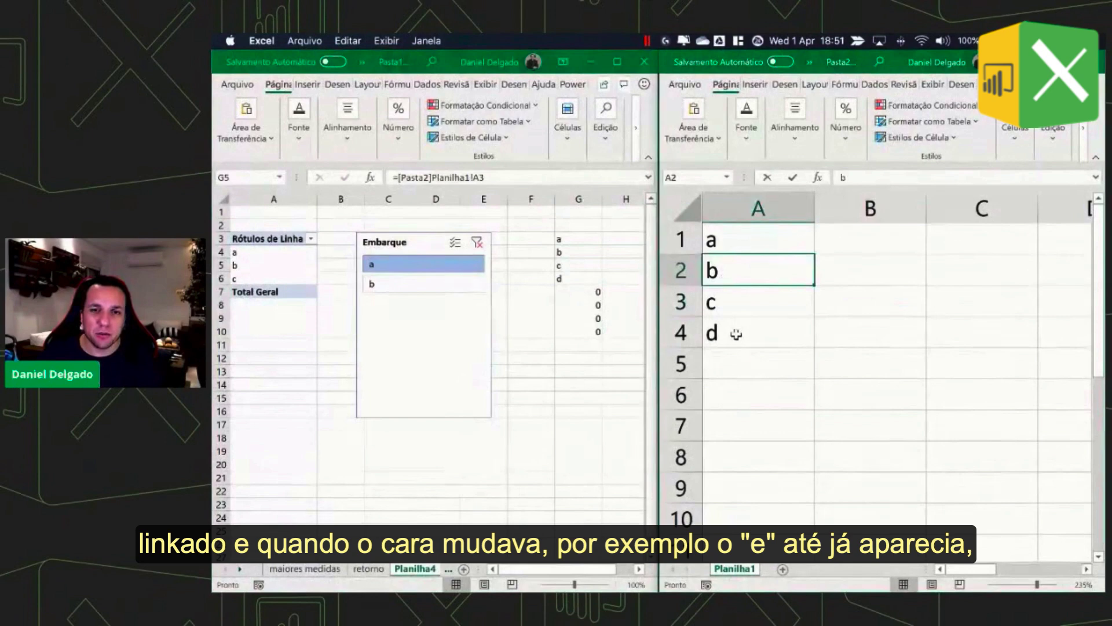
click(735, 334)
click(735, 361)
text(e)
key(Return)
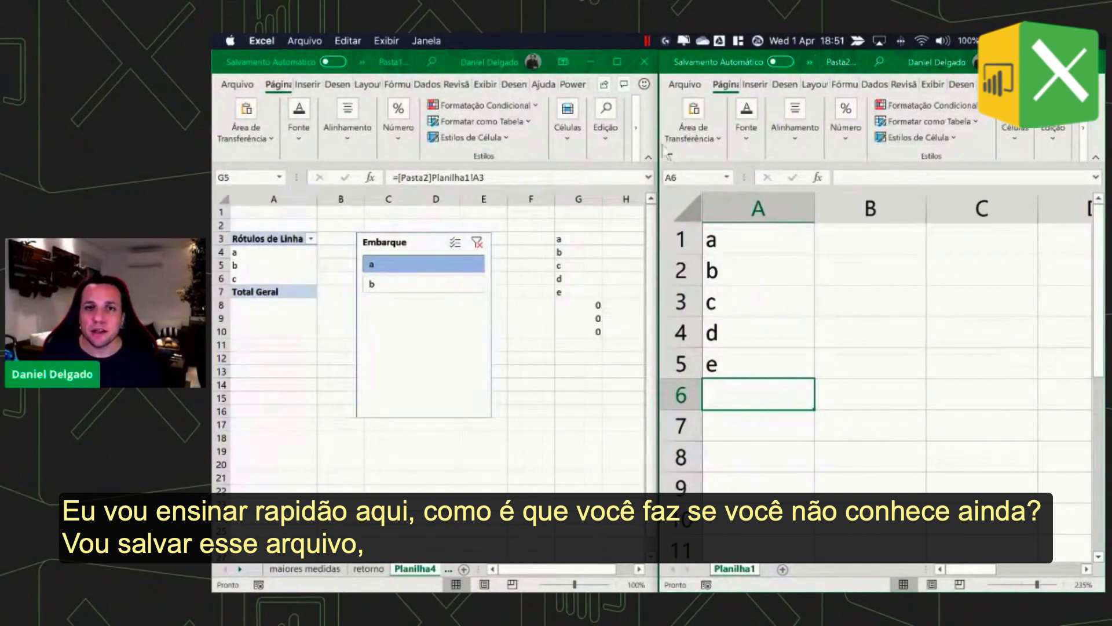
- Try turning on AutoSave for the list workbook, then cancel the file options
click(725, 70)
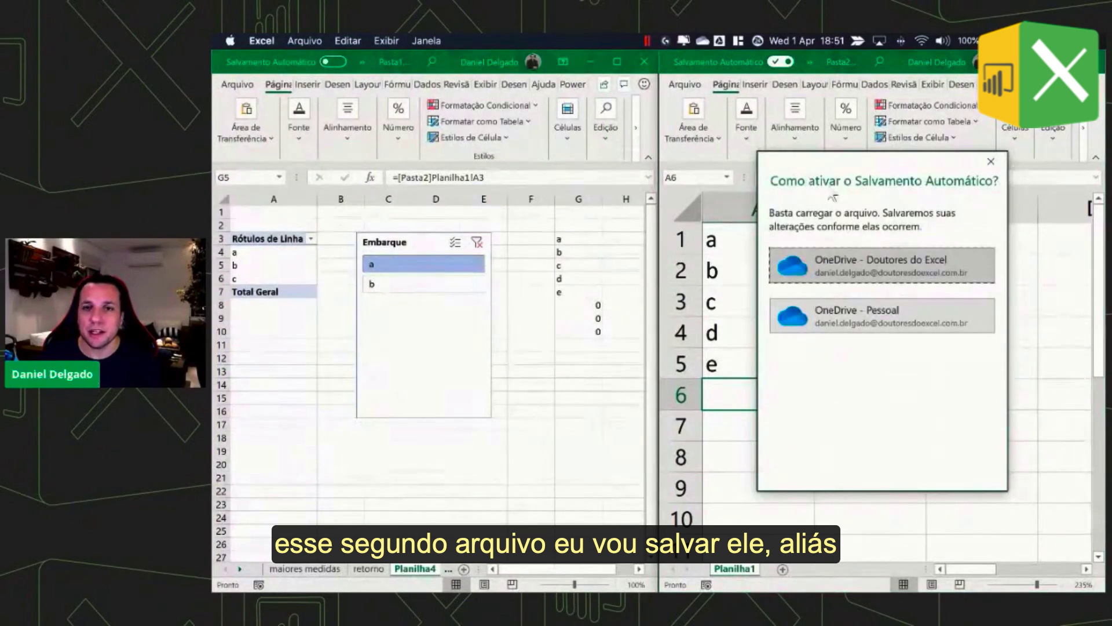
click(869, 268)
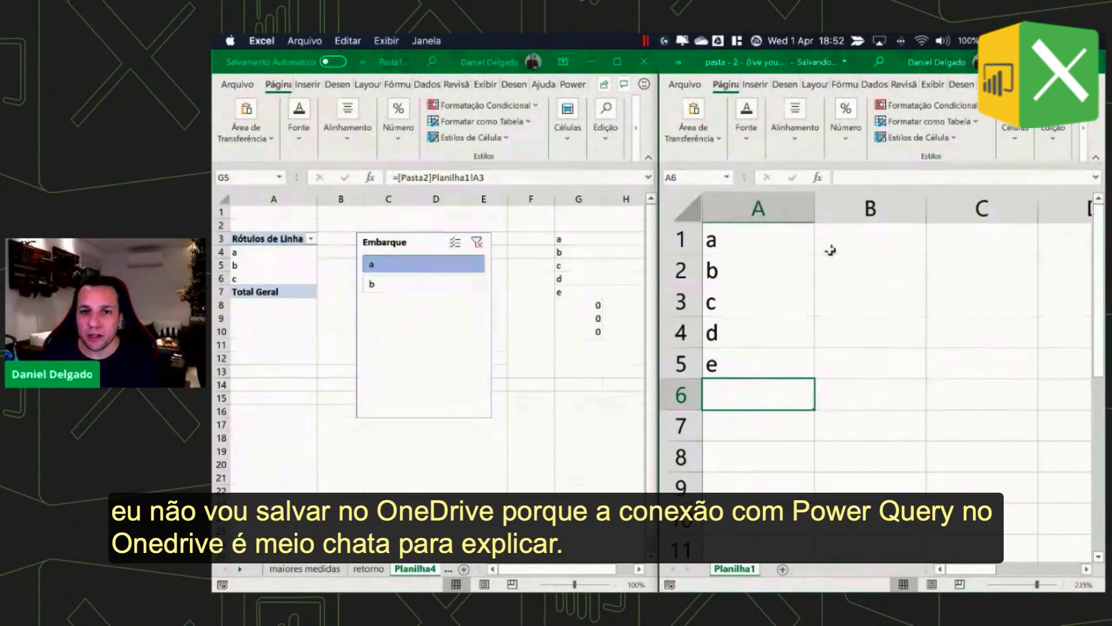
click(778, 246)
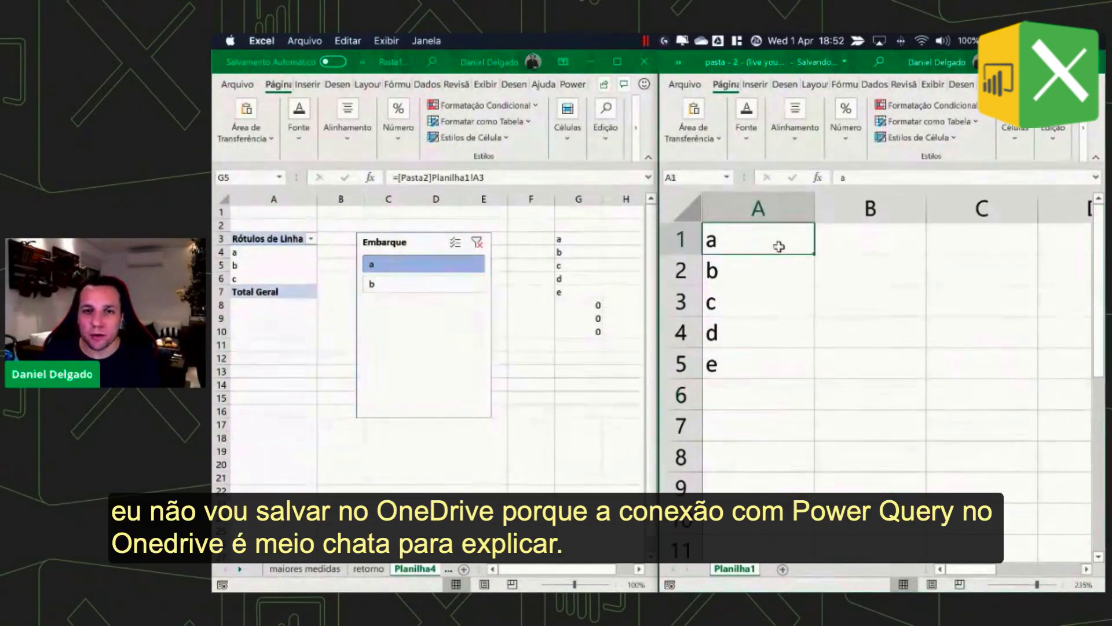
click(686, 86)
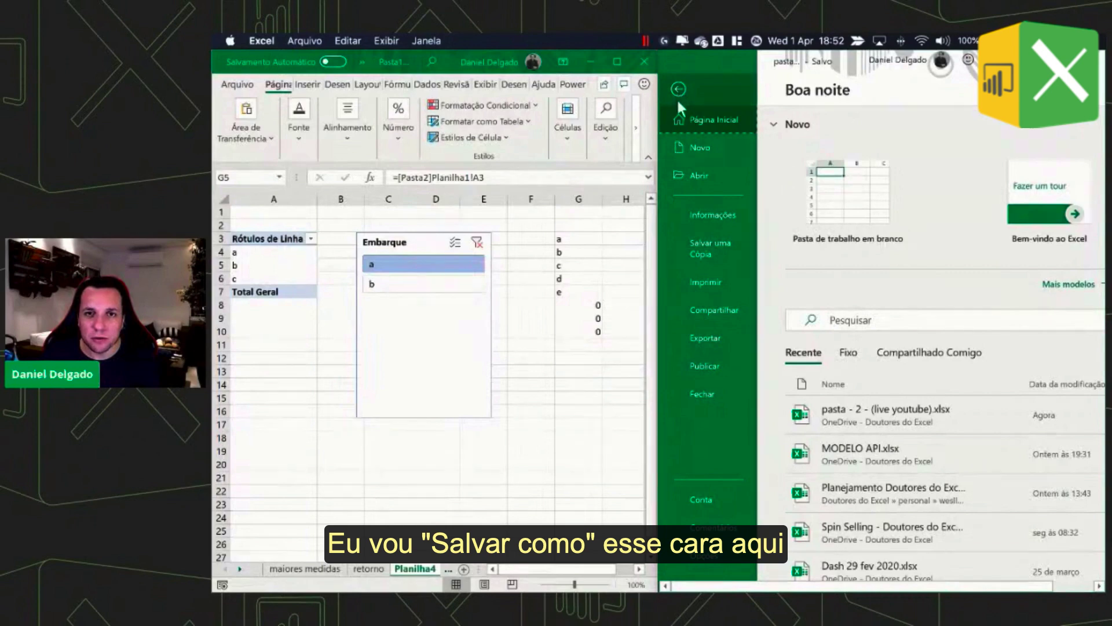
key(Escape)
click(816, 323)
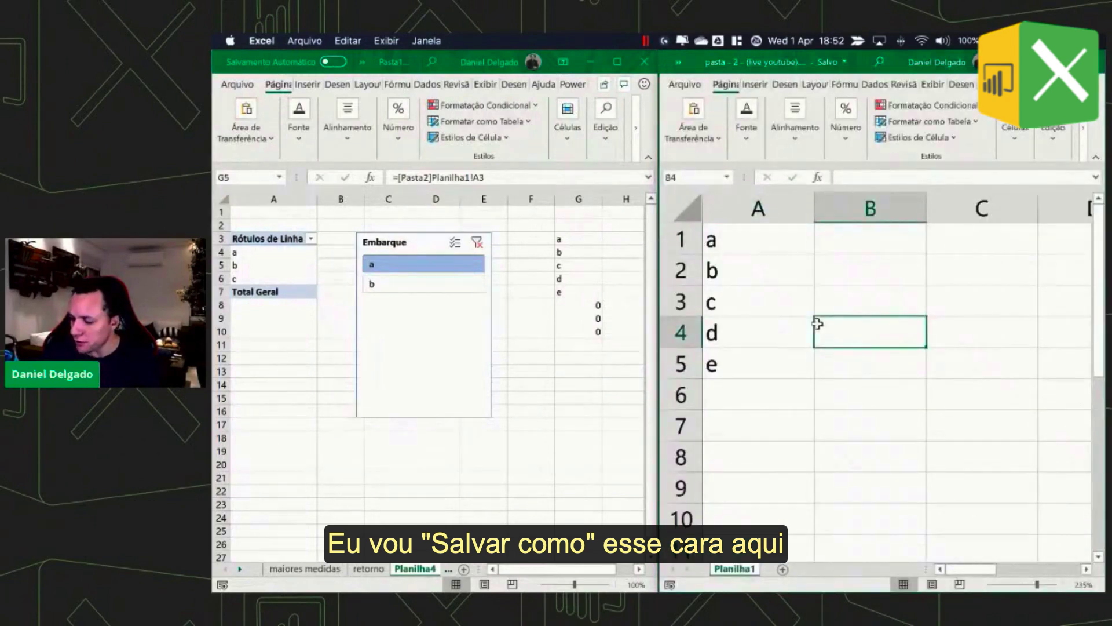
- Save the list workbook into a new 'live' folder on Meu Drive, then show an empty Pasta1 sheet
key(F12)
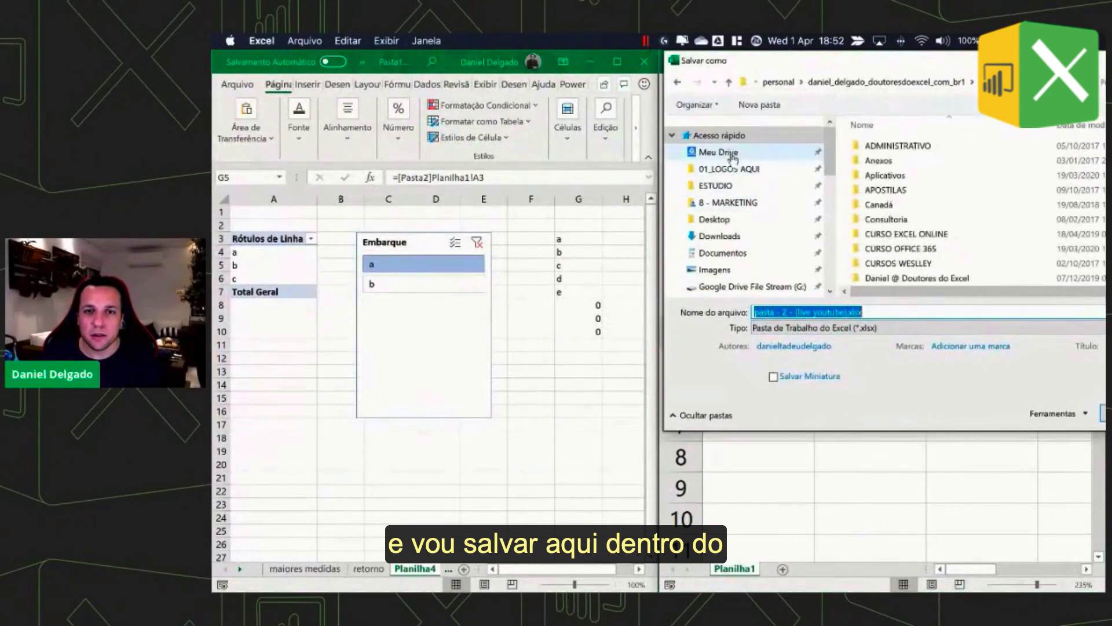
click(718, 152)
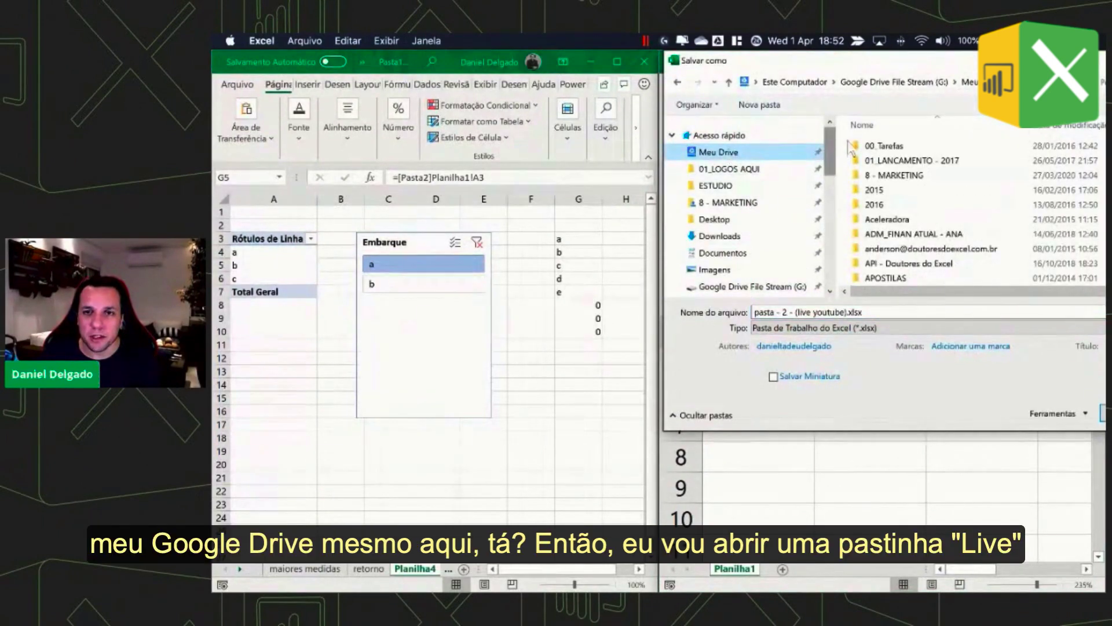
click(758, 105)
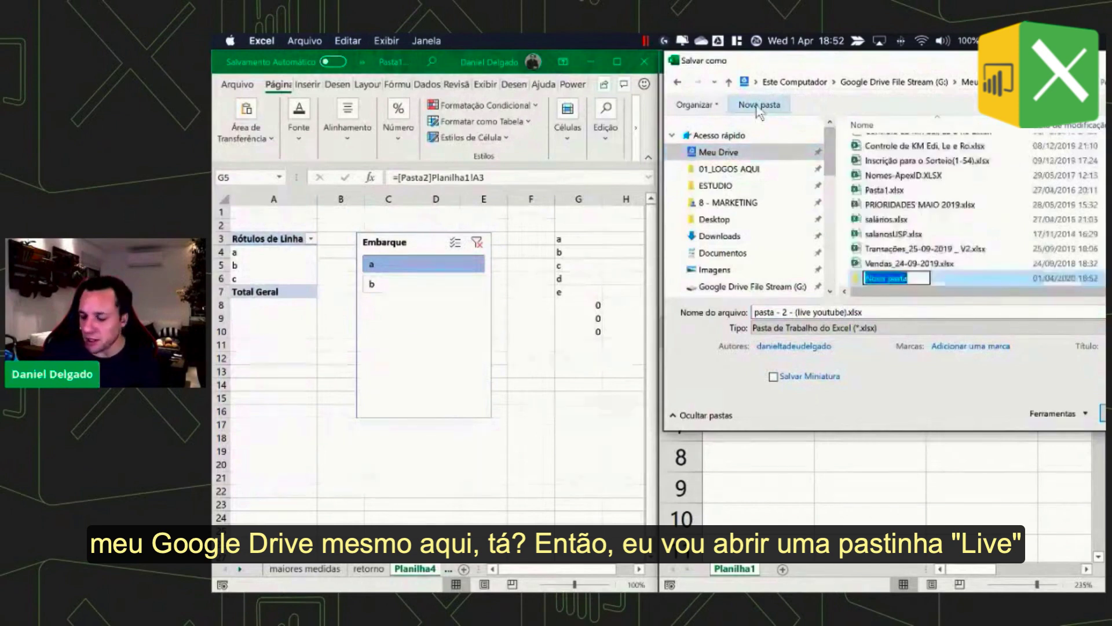
text(live)
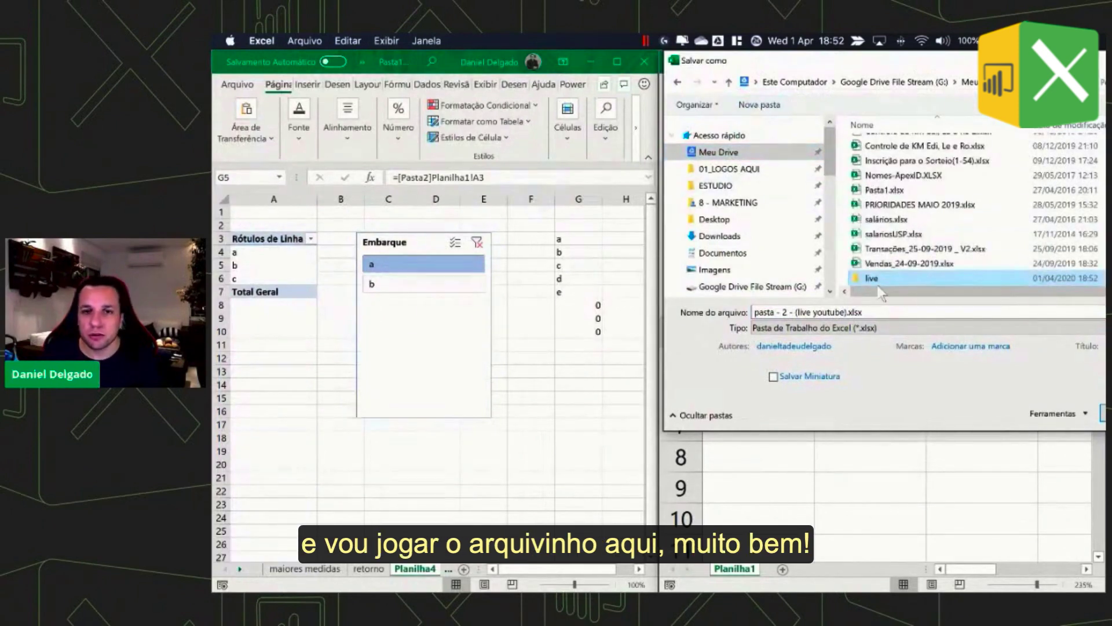
double_click(892, 278)
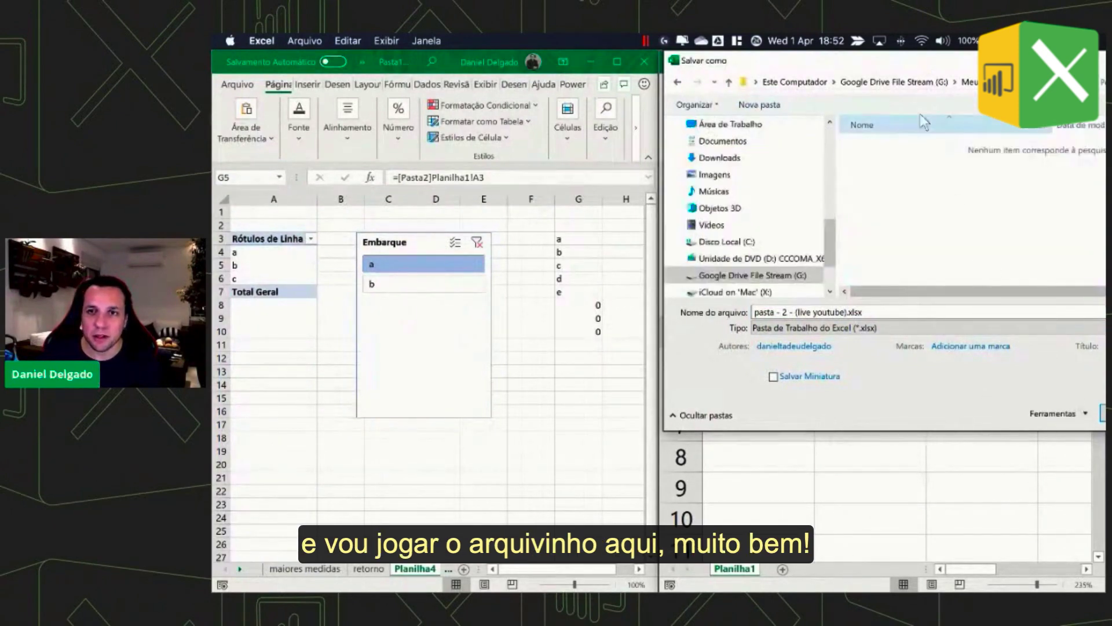
click(990, 412)
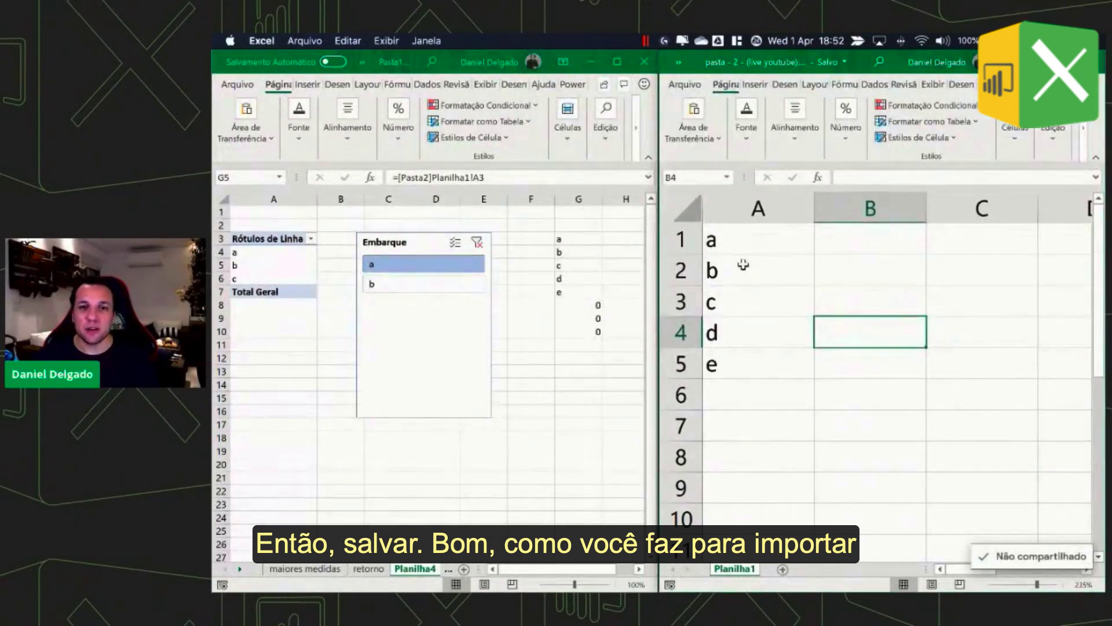
drag(735, 243, 731, 303)
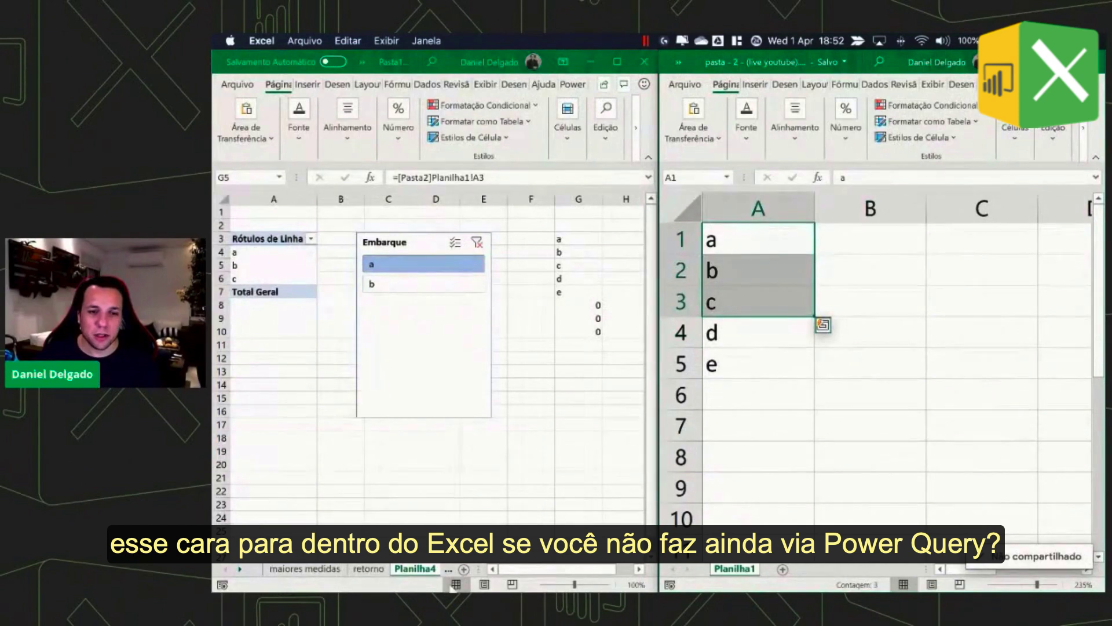
click(463, 569)
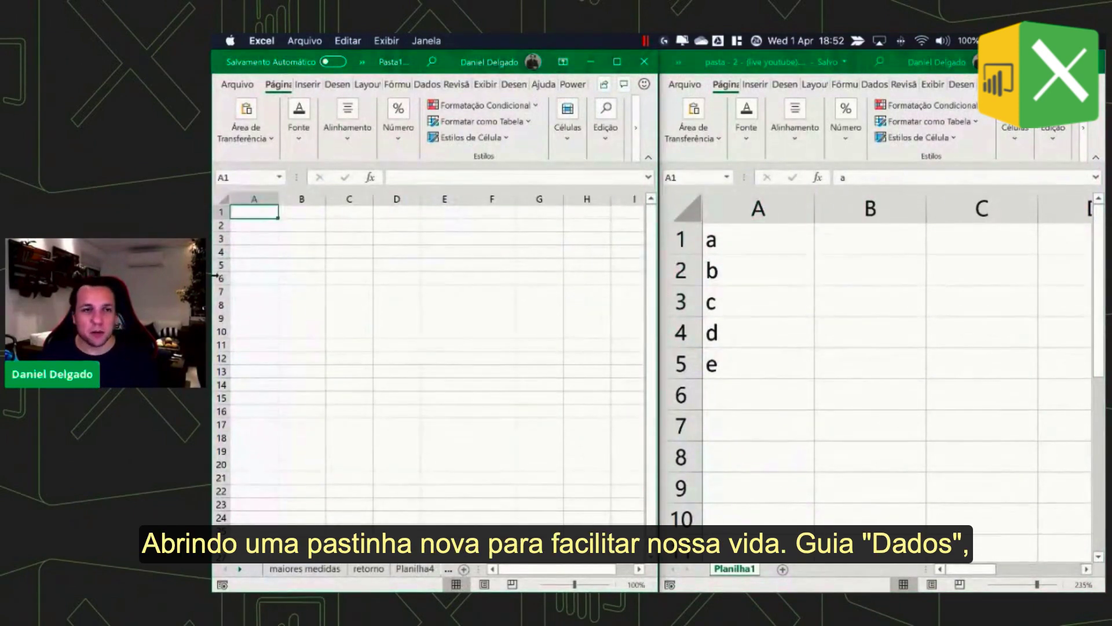
- Start a Get Data > From Workbook import of pasta - 2 - (live youtube).xlsx
click(427, 84)
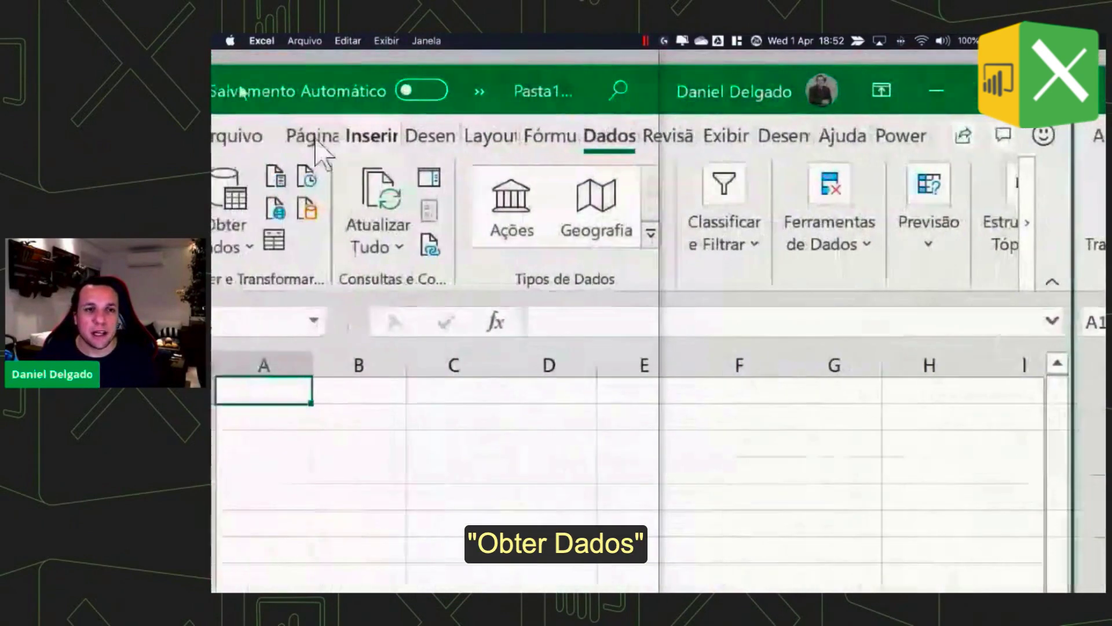
click(307, 177)
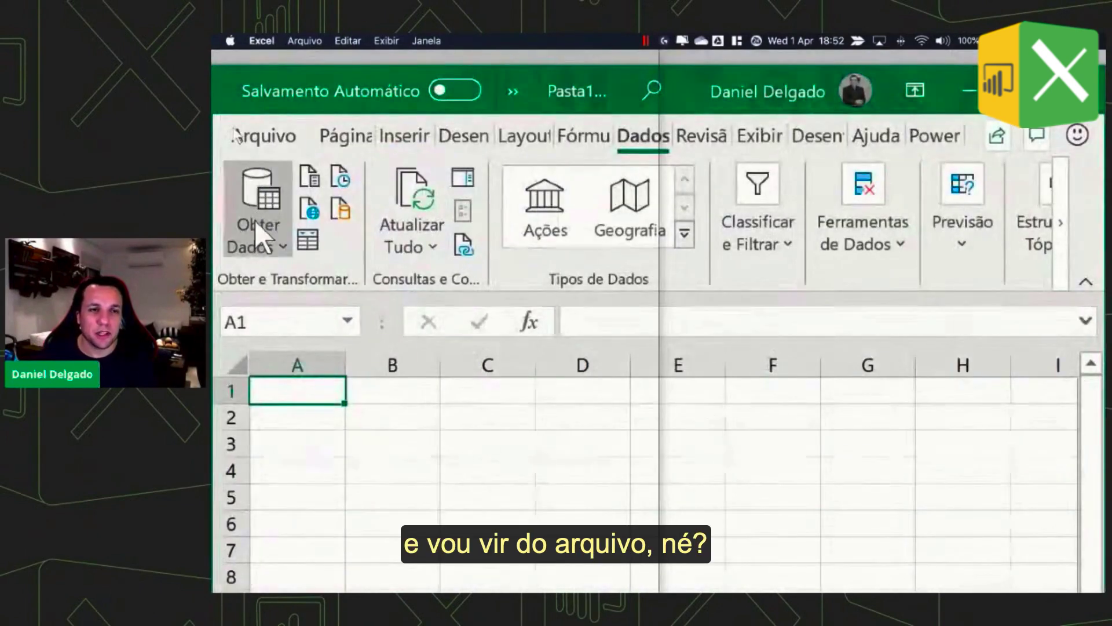
click(255, 221)
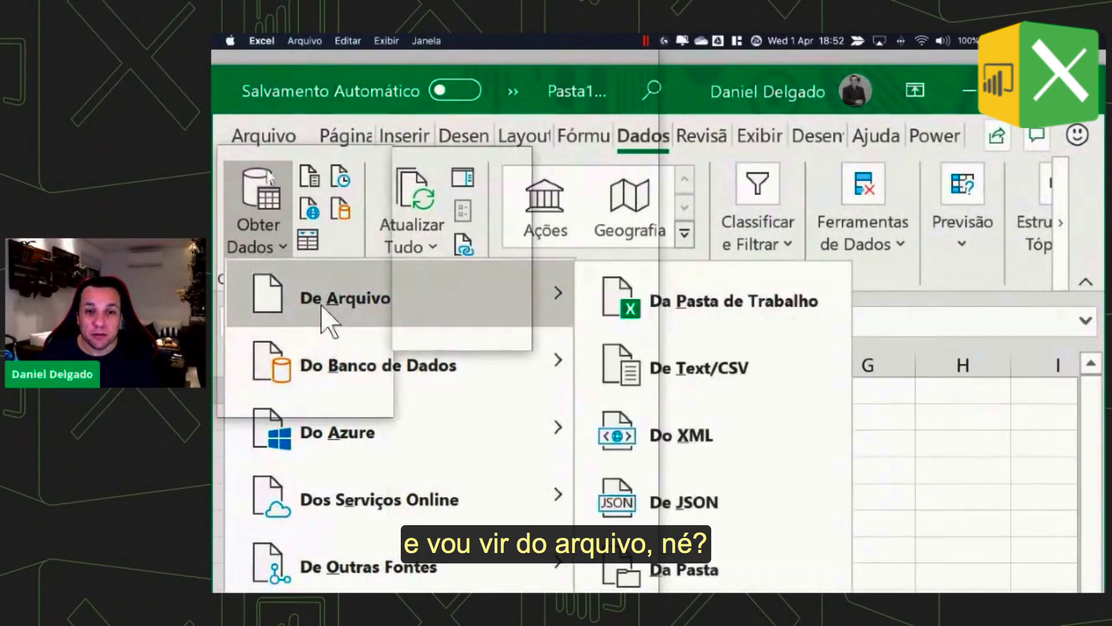
mouse_move(345, 297)
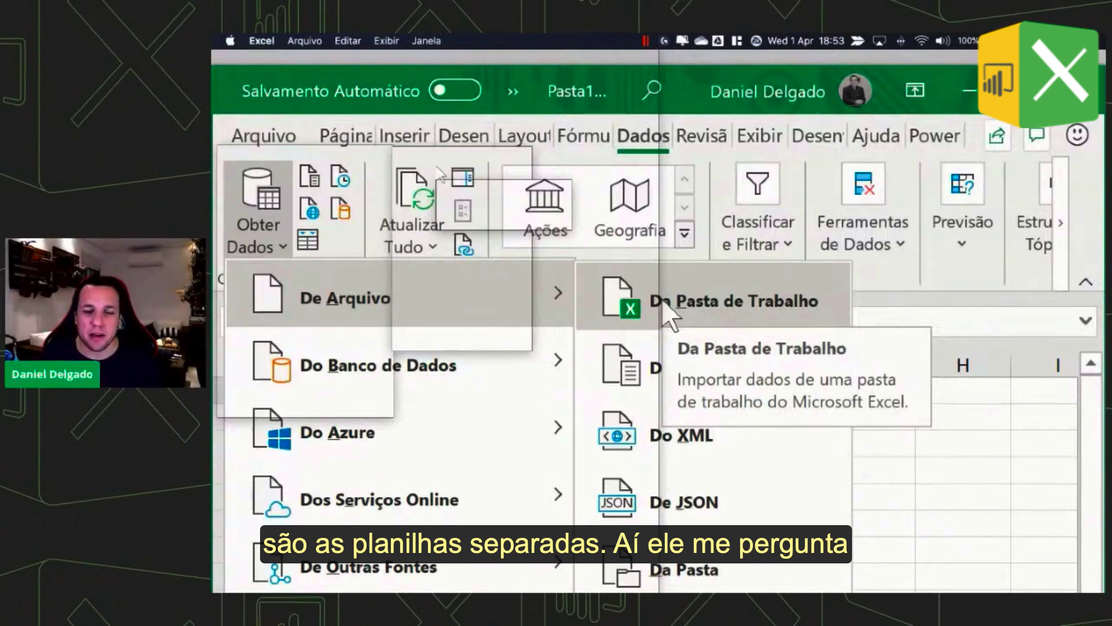
click(662, 298)
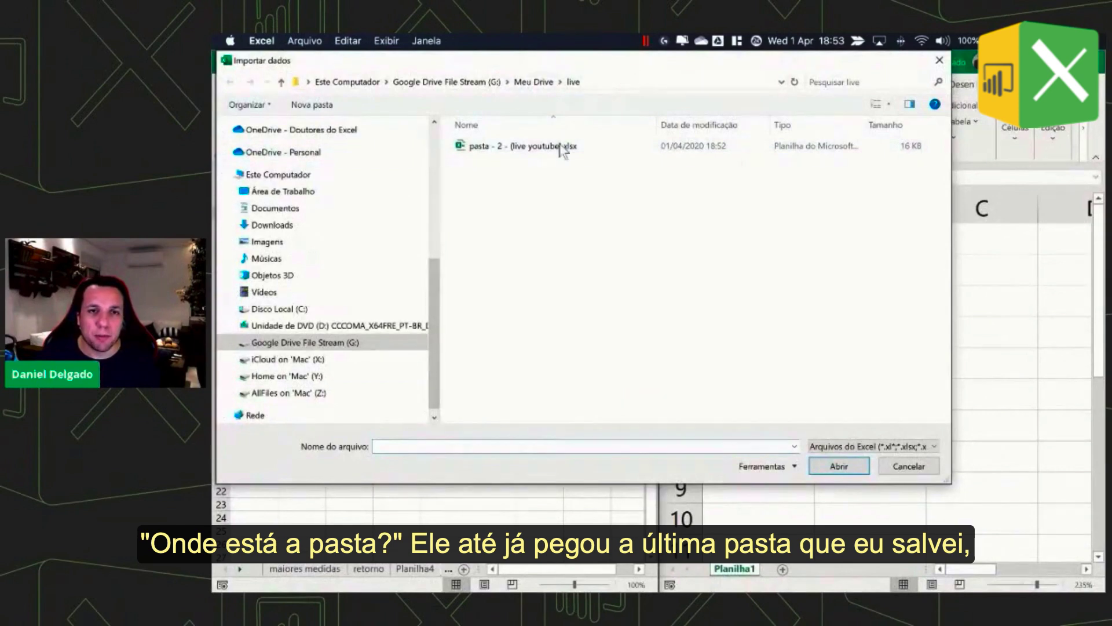
click(528, 153)
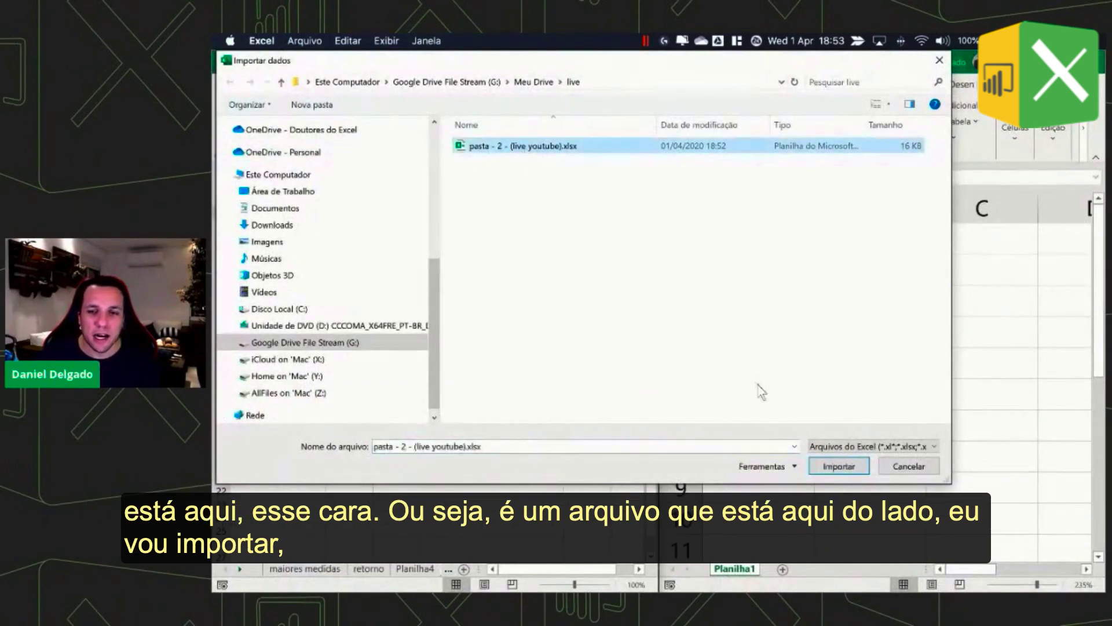
click(860, 470)
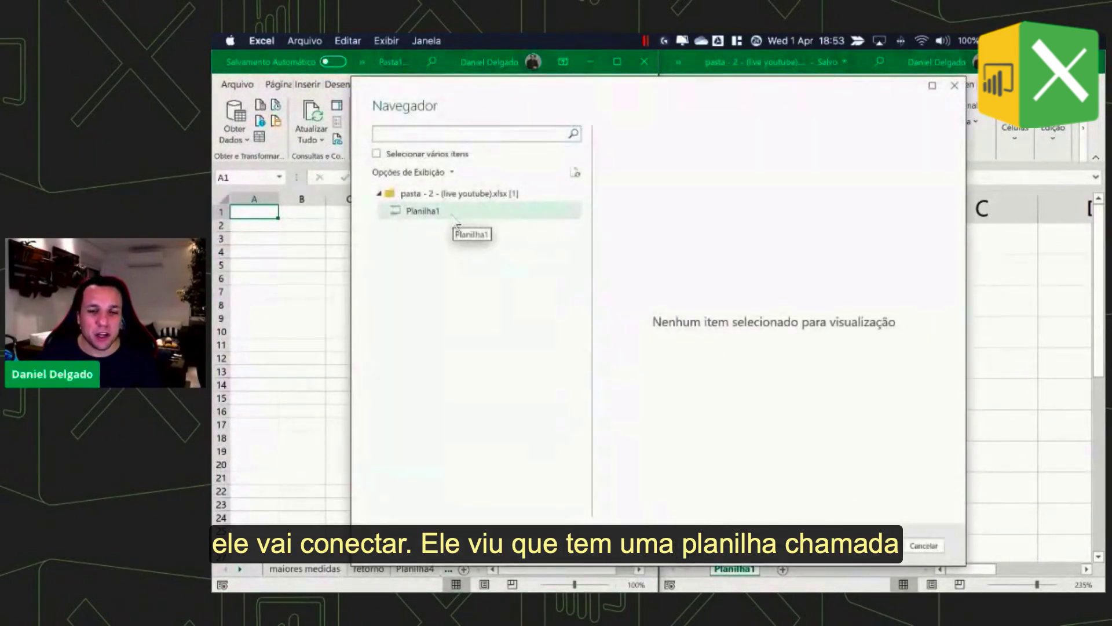
- Preview Planilha1 in the Navigator and load it as a table into the empty sheet
drag(511, 97, 444, 80)
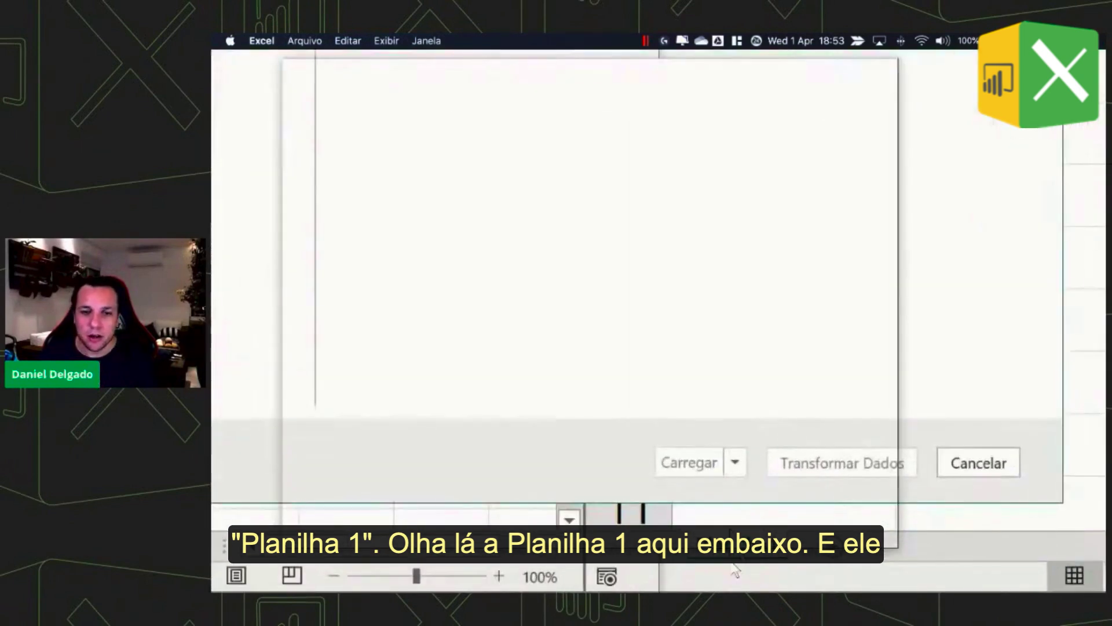
click(362, 194)
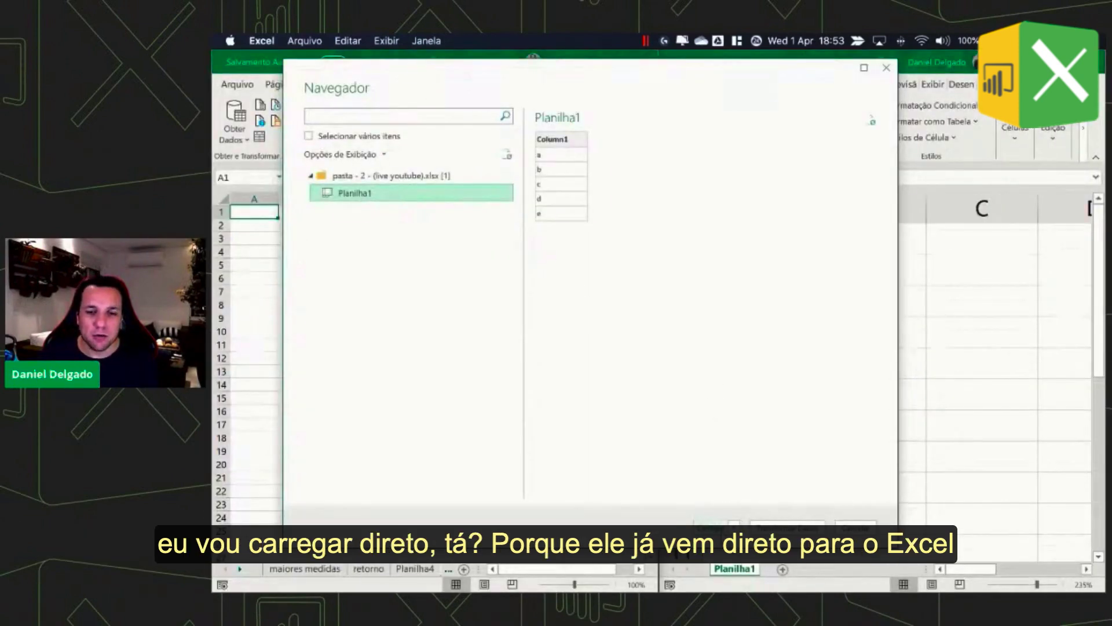
click(711, 528)
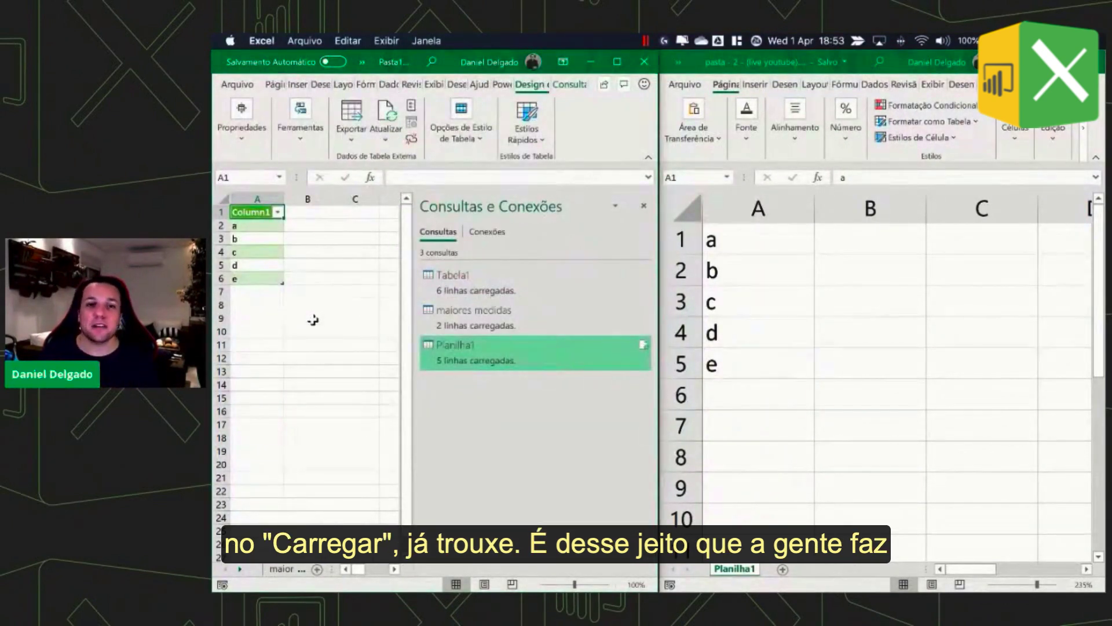
- Add f in A6 of the source list and save the source workbook
click(722, 387)
text(f)
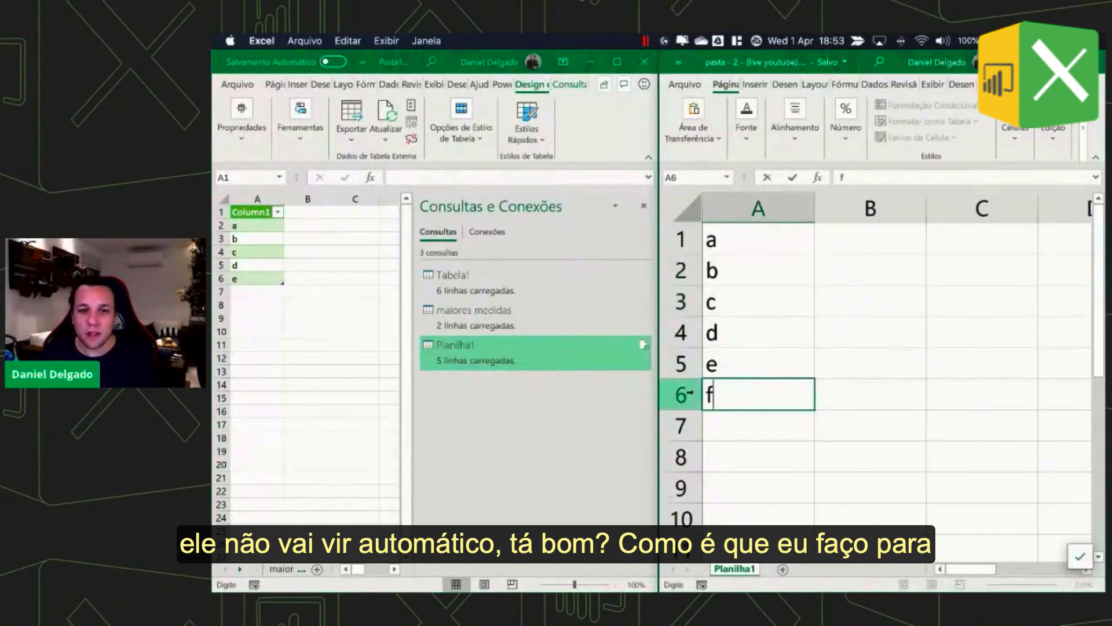
key(Return)
click(259, 284)
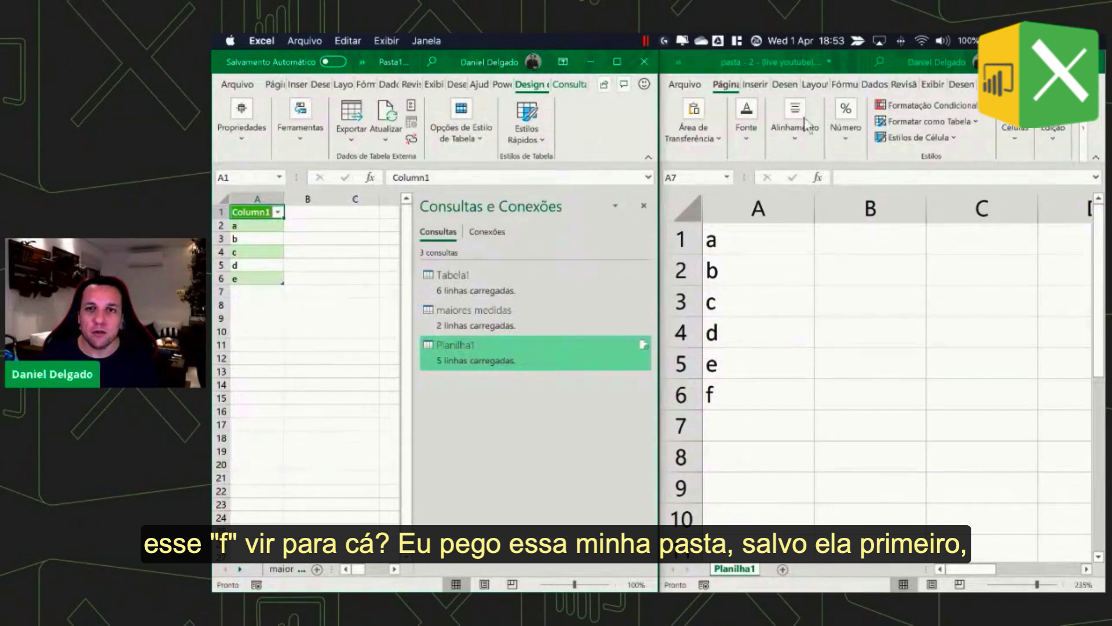
click(788, 307)
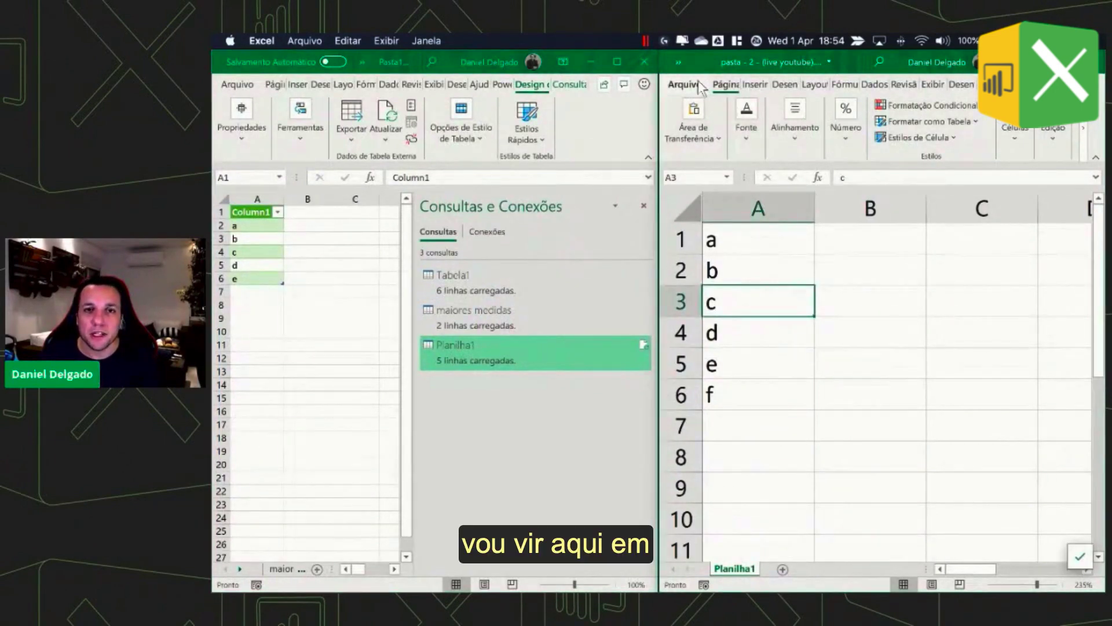
click(700, 84)
click(719, 242)
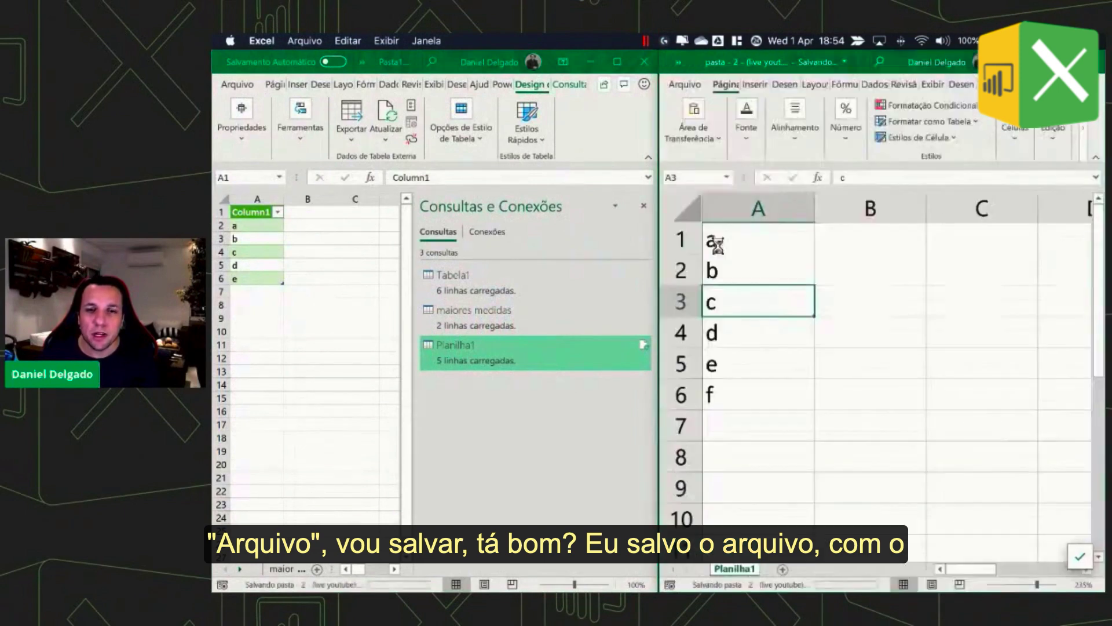
- Refresh the imported Planilha1 table so it shows six rows ending in f
right_click(265, 254)
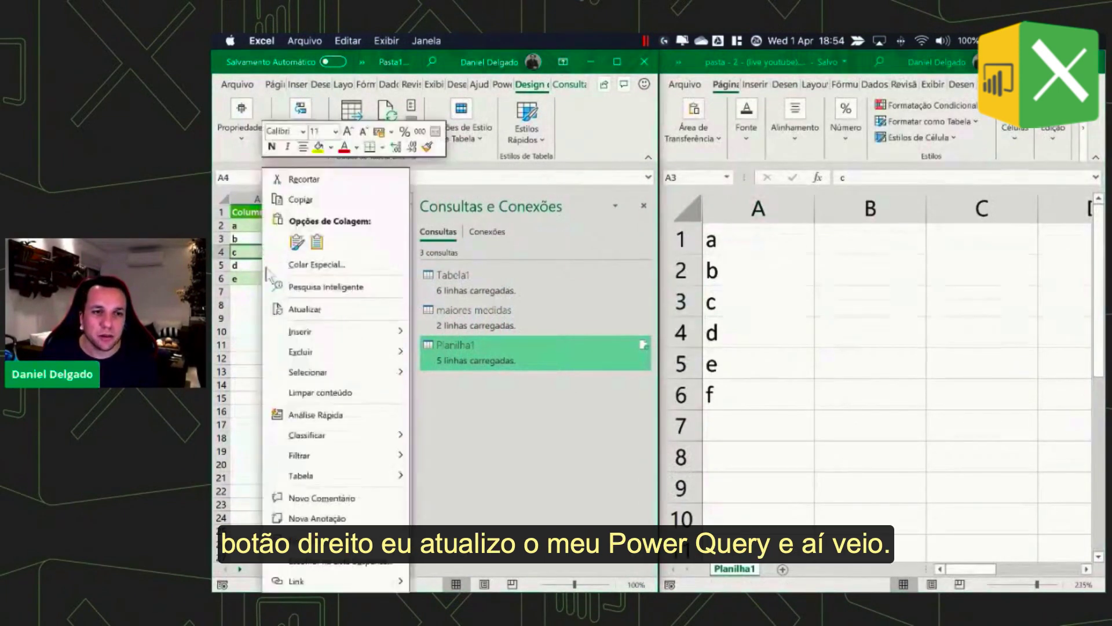
click(301, 310)
click(264, 290)
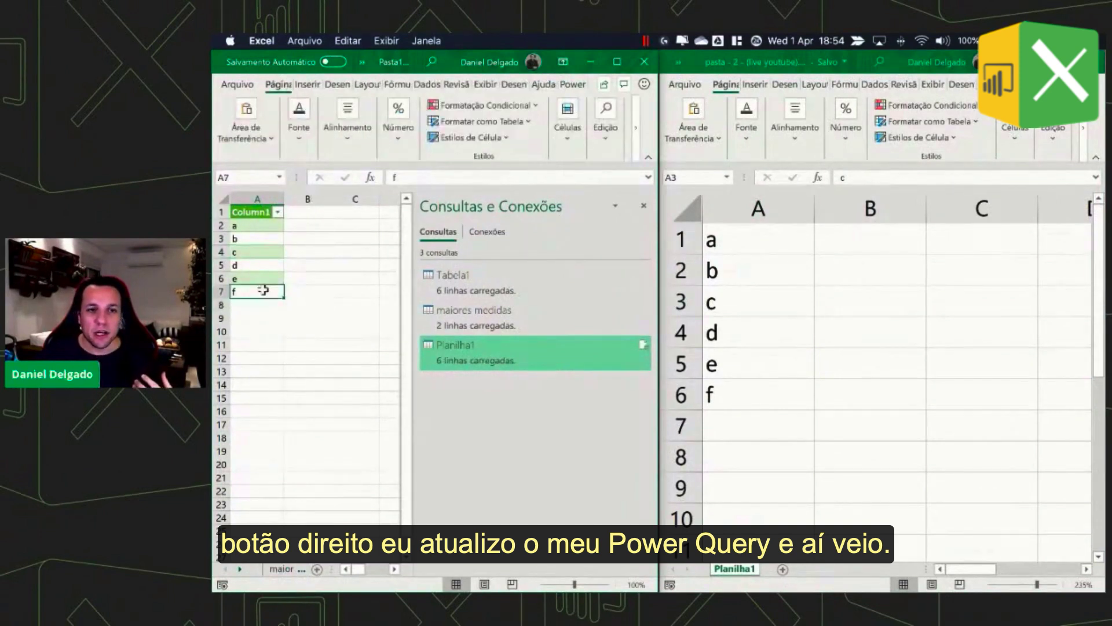